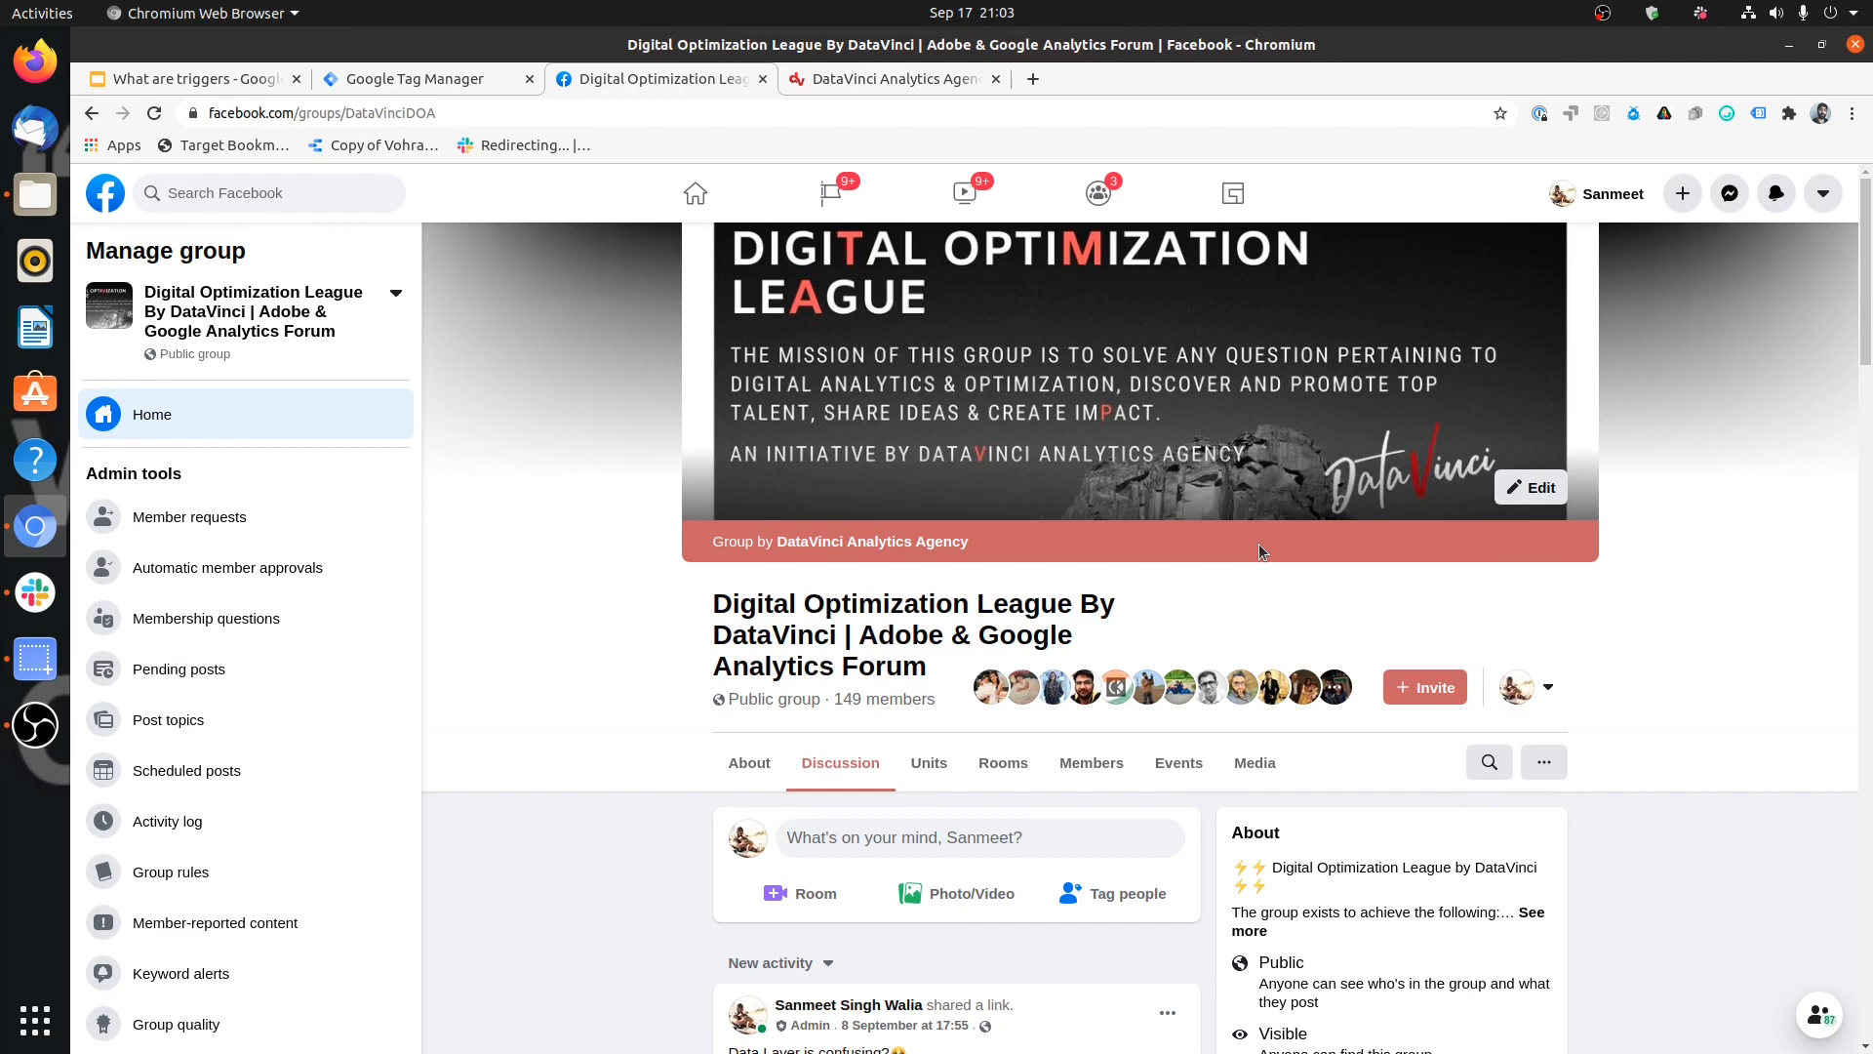
Step: Switch to Google Tag Manager and create a new trigger of the Page View type
left_click(458, 79)
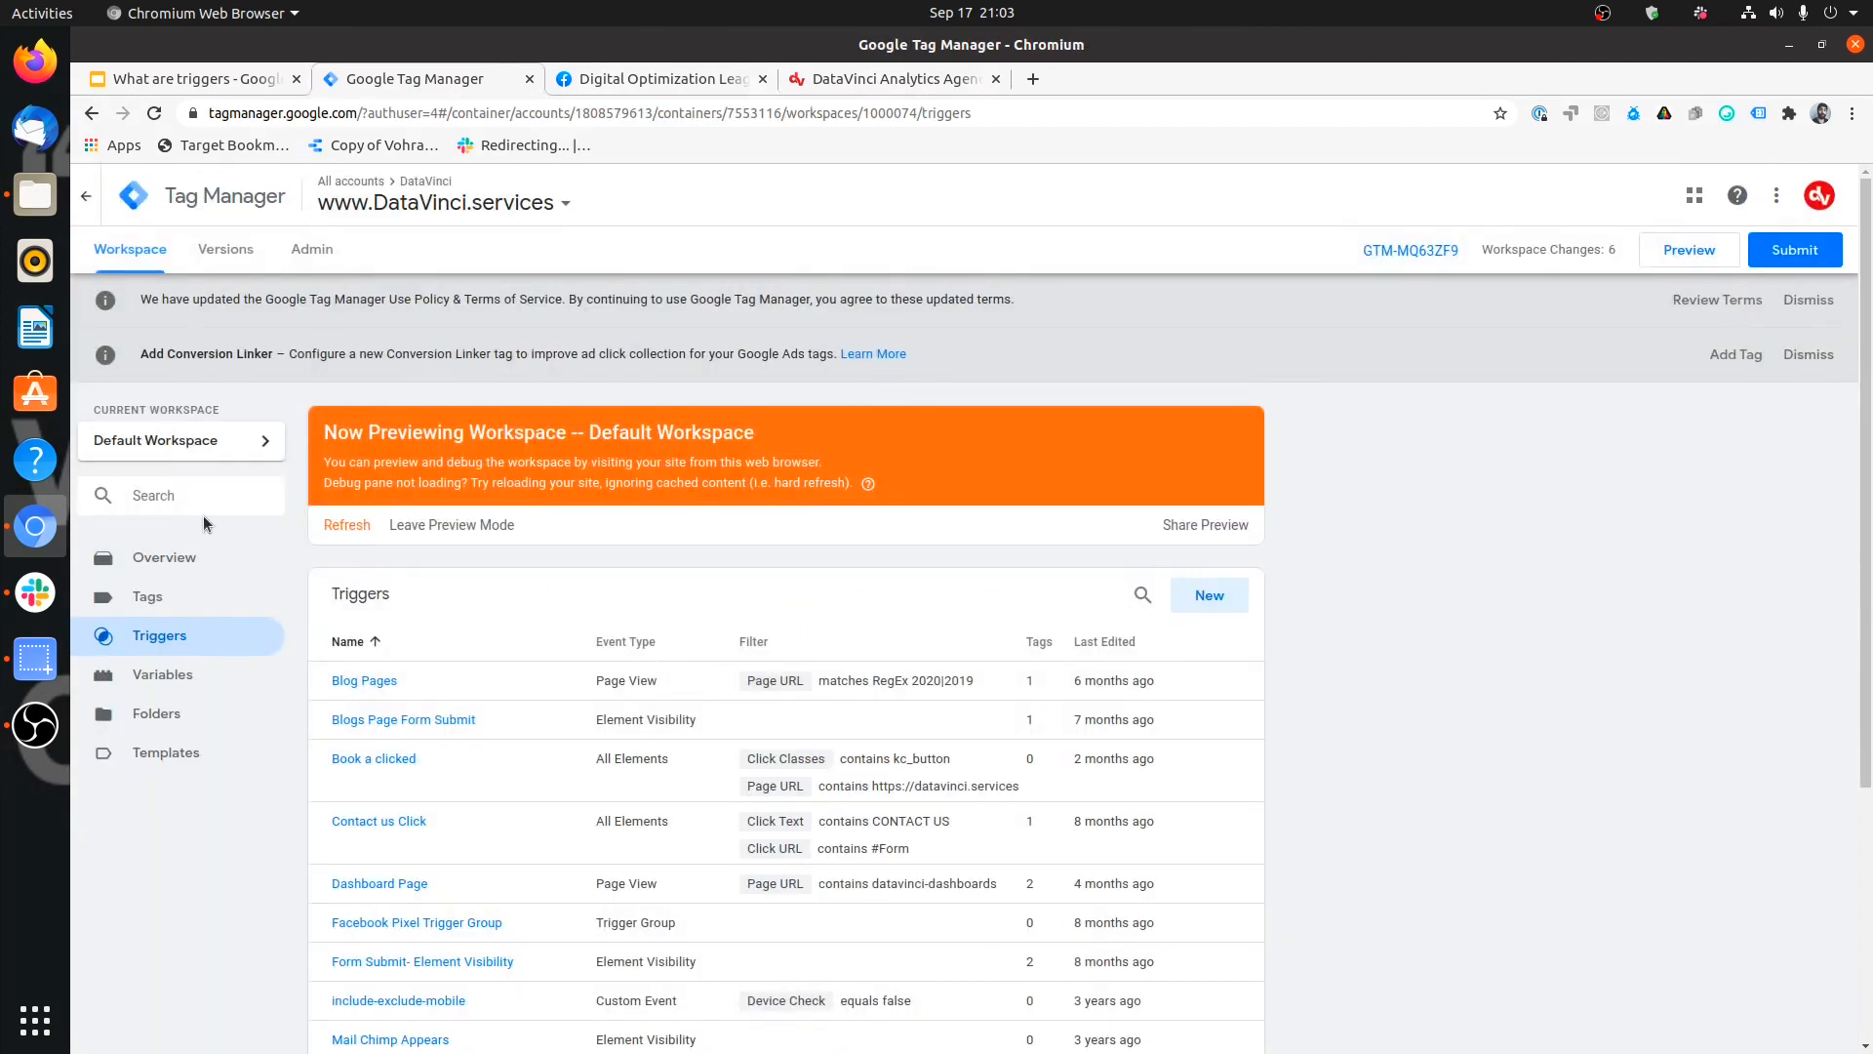
left_click(1207, 595)
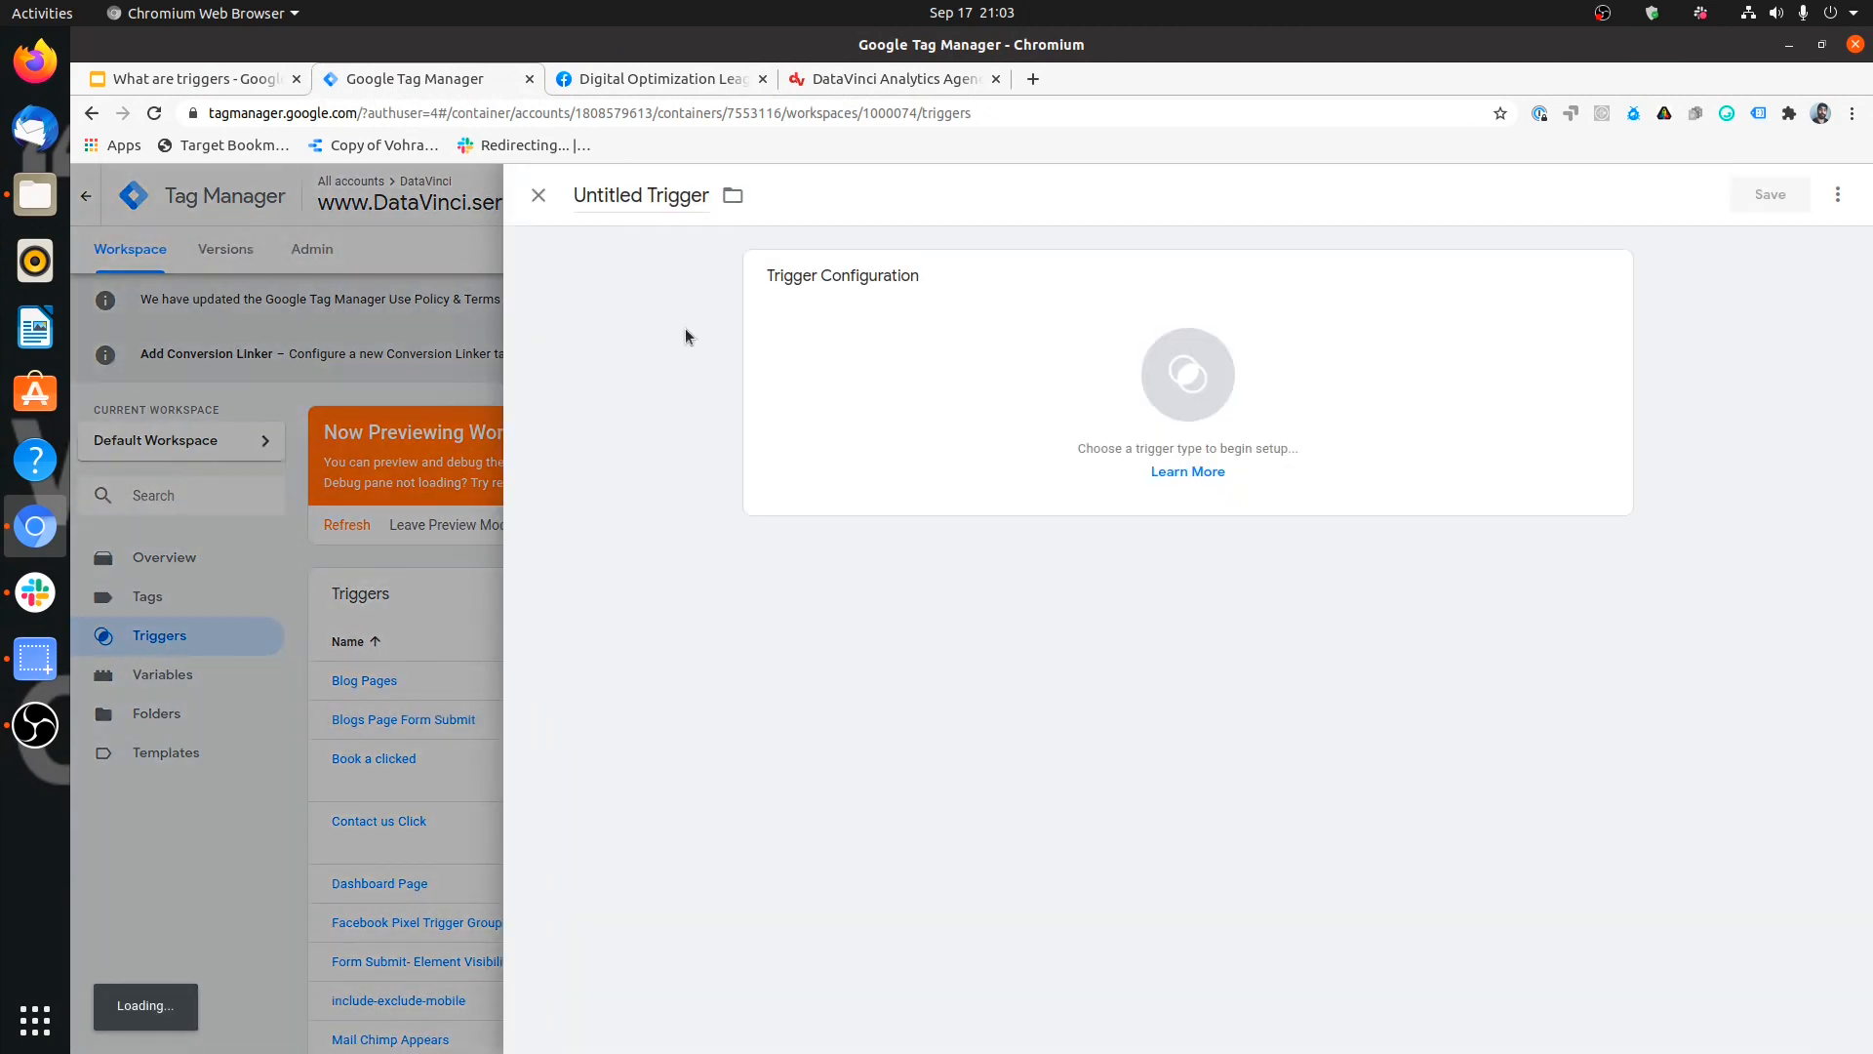
left_click(873, 388)
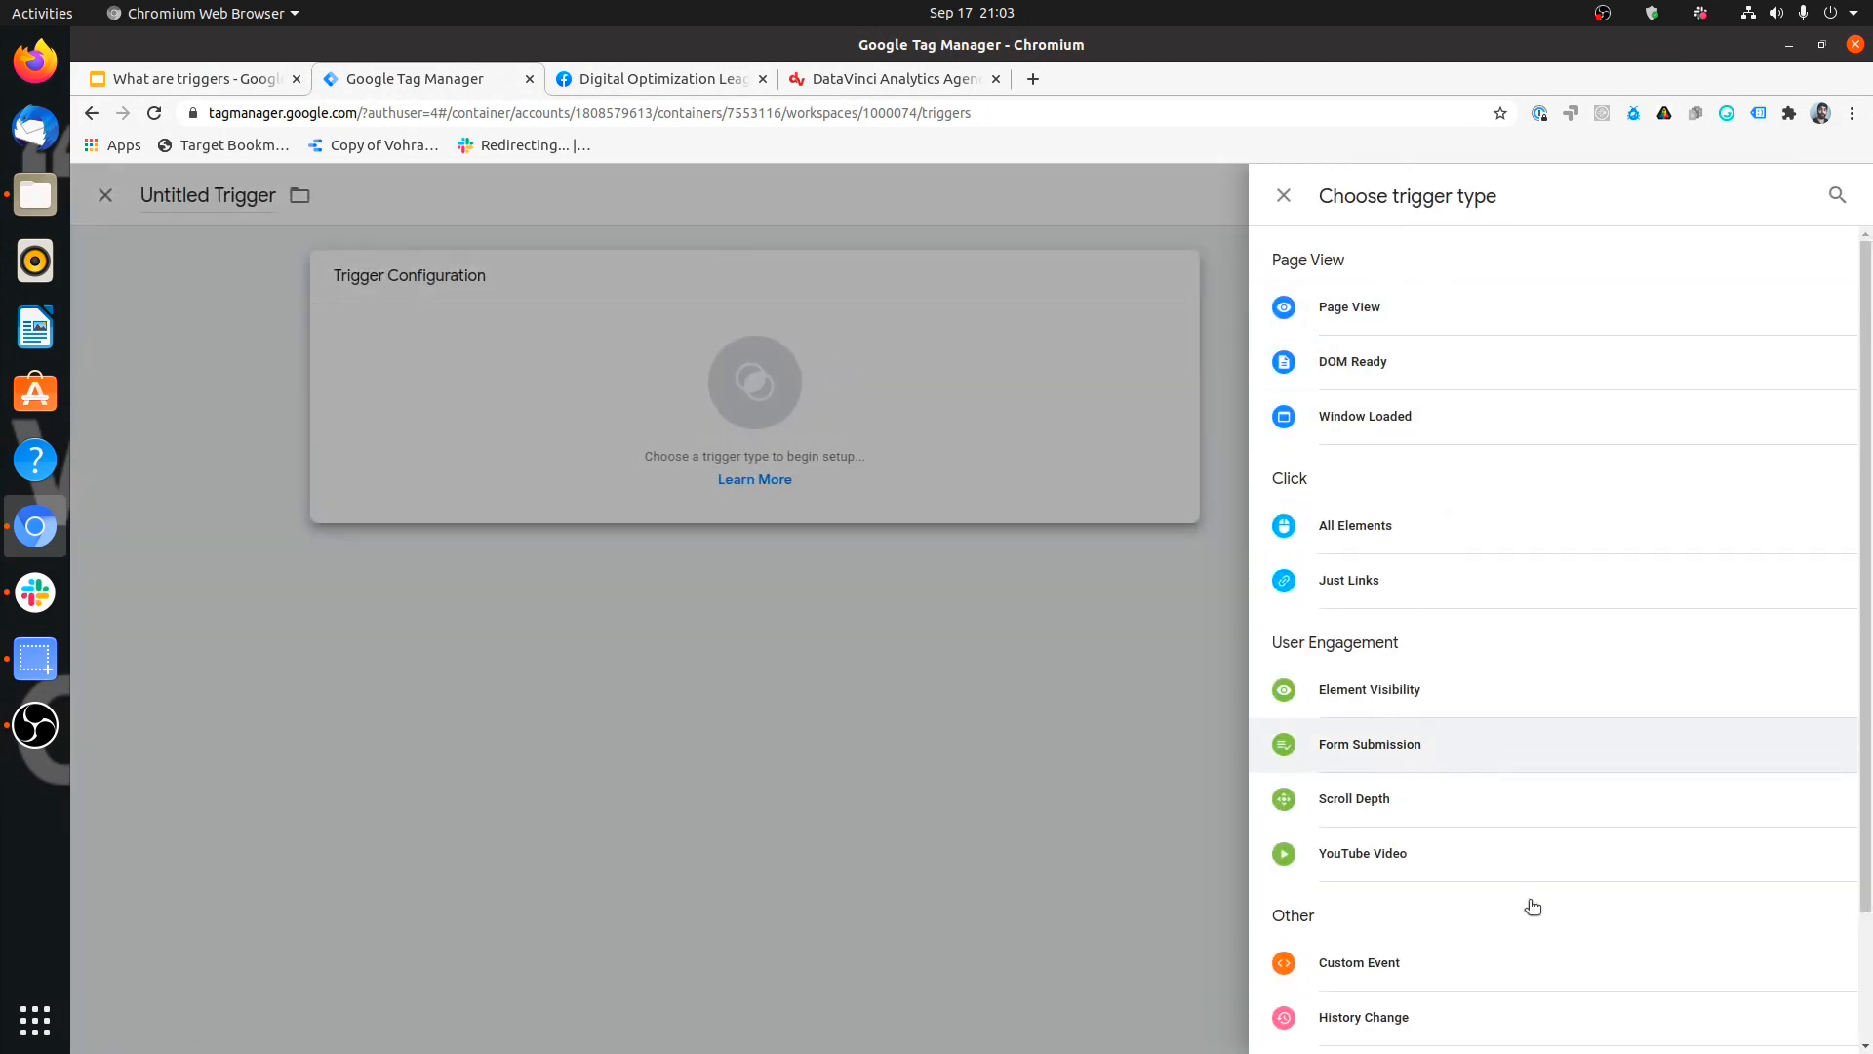
scroll(1489, 601, "down", 2)
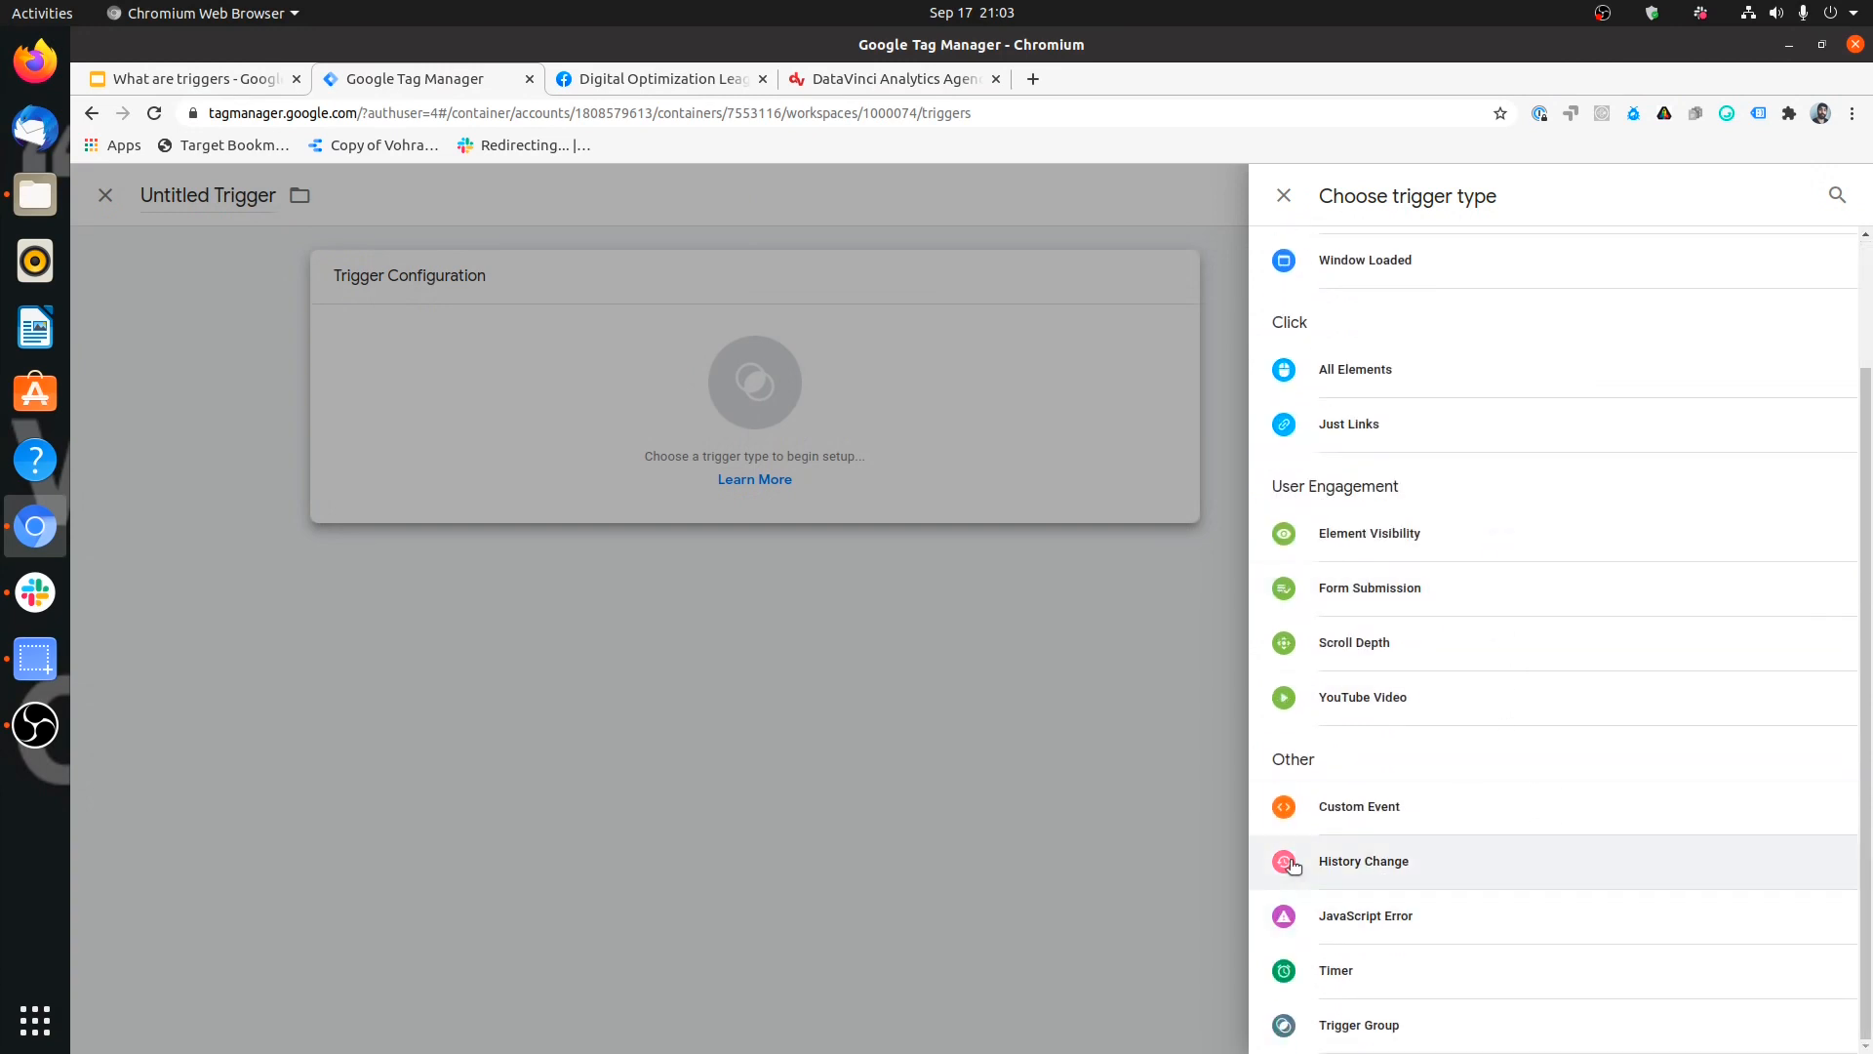
scroll(1405, 764, "up", 2)
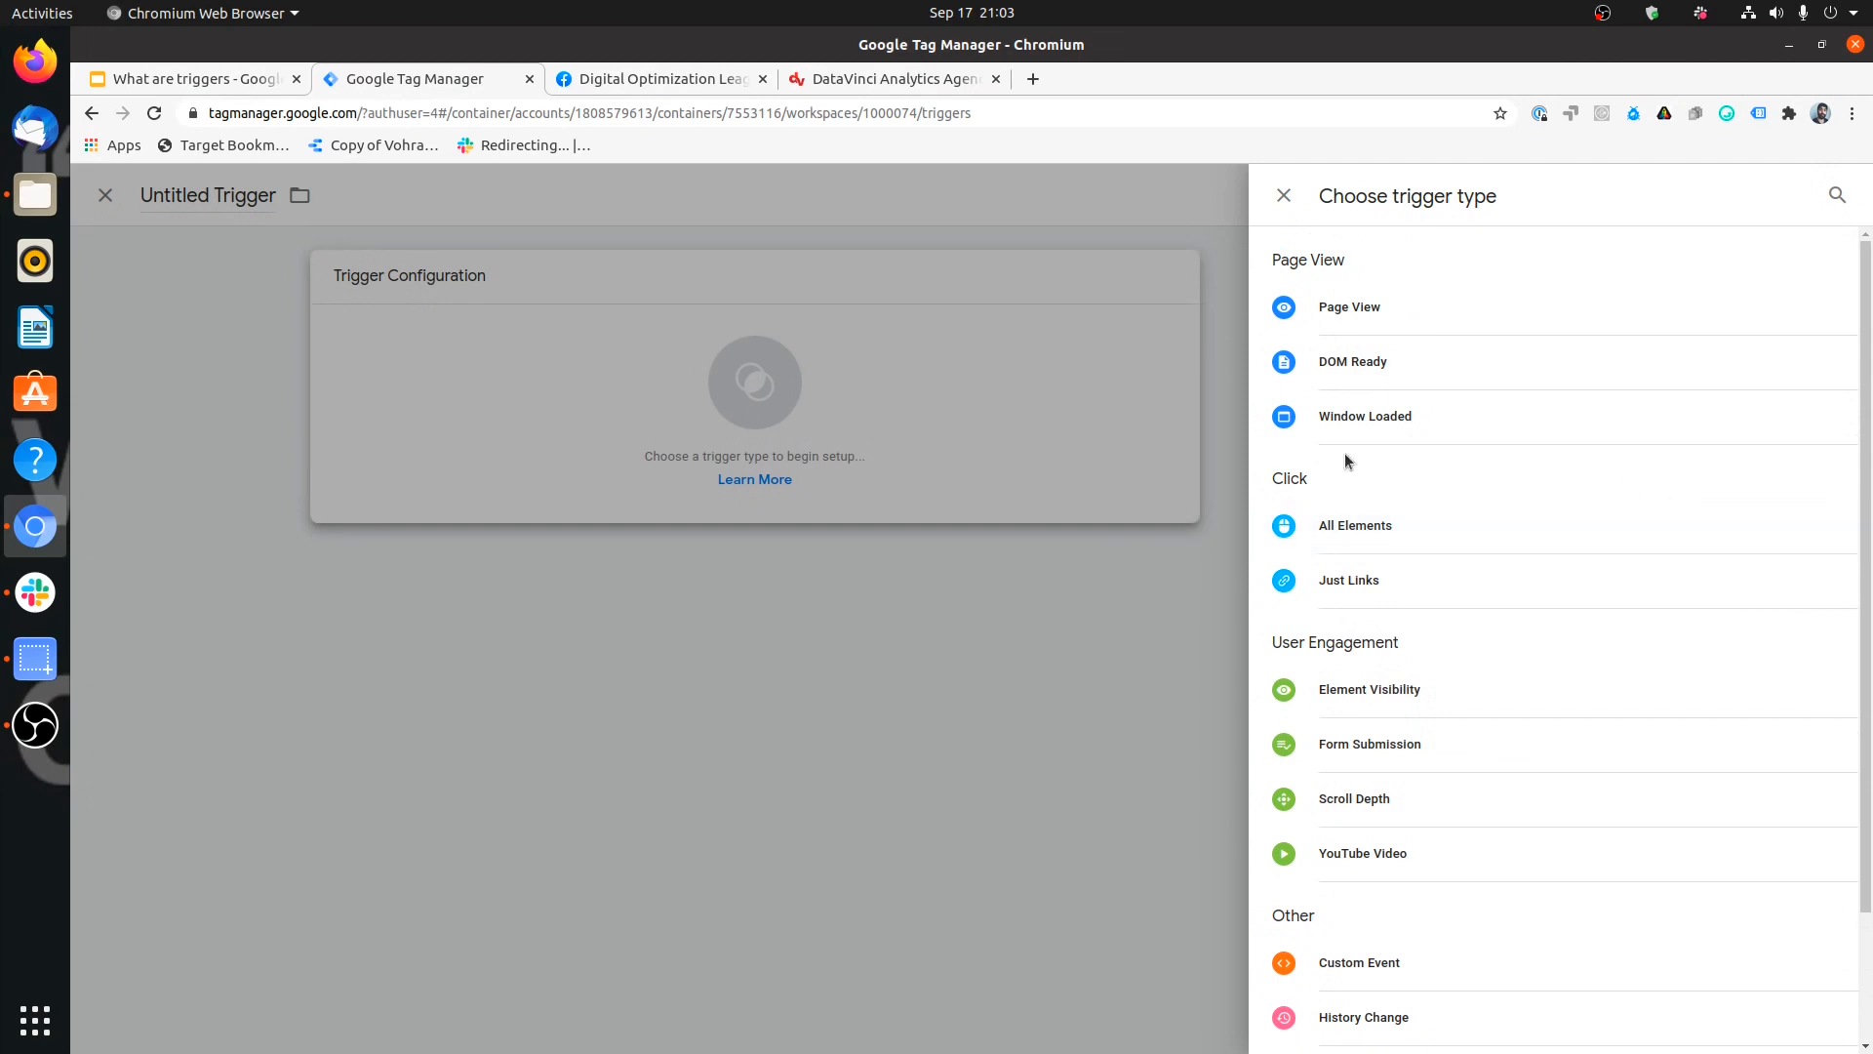
left_click(1439, 334)
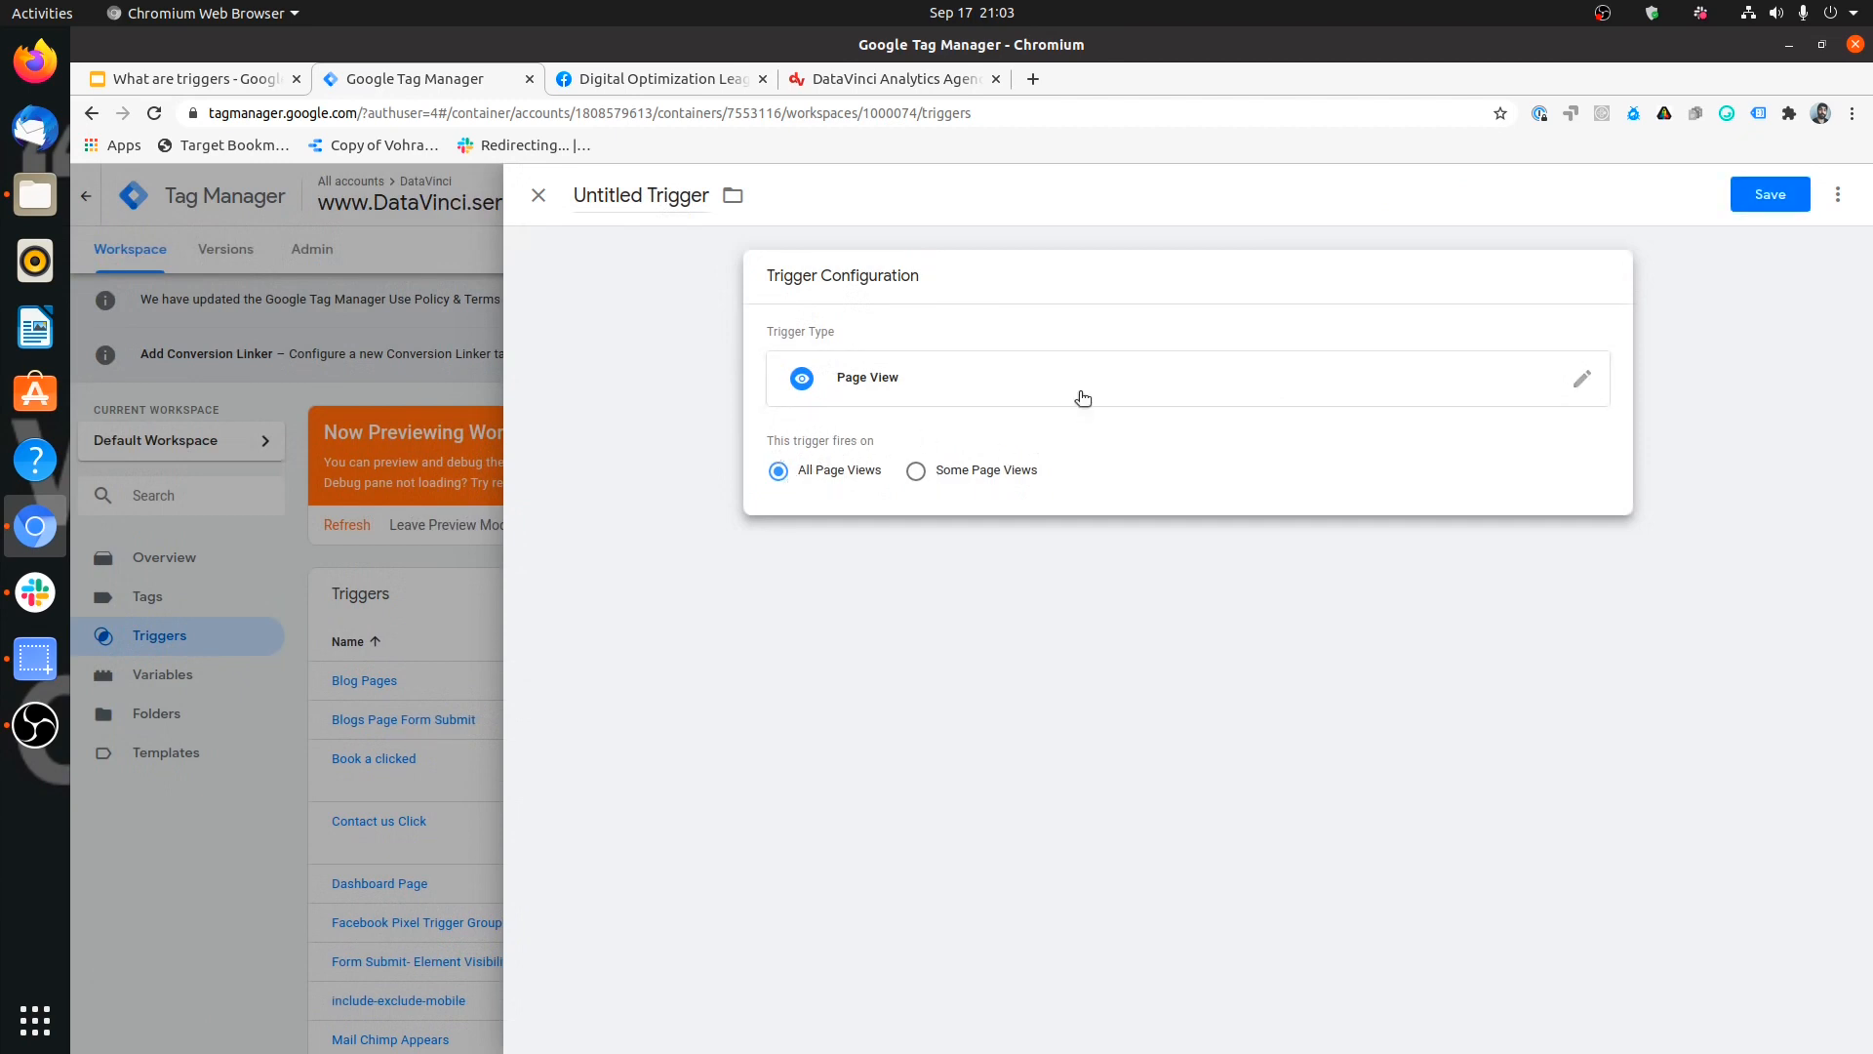
Step: Try the Click - All Elements and Custom Event types for the untitled trigger
left_click(1151, 395)
left_click(1383, 517)
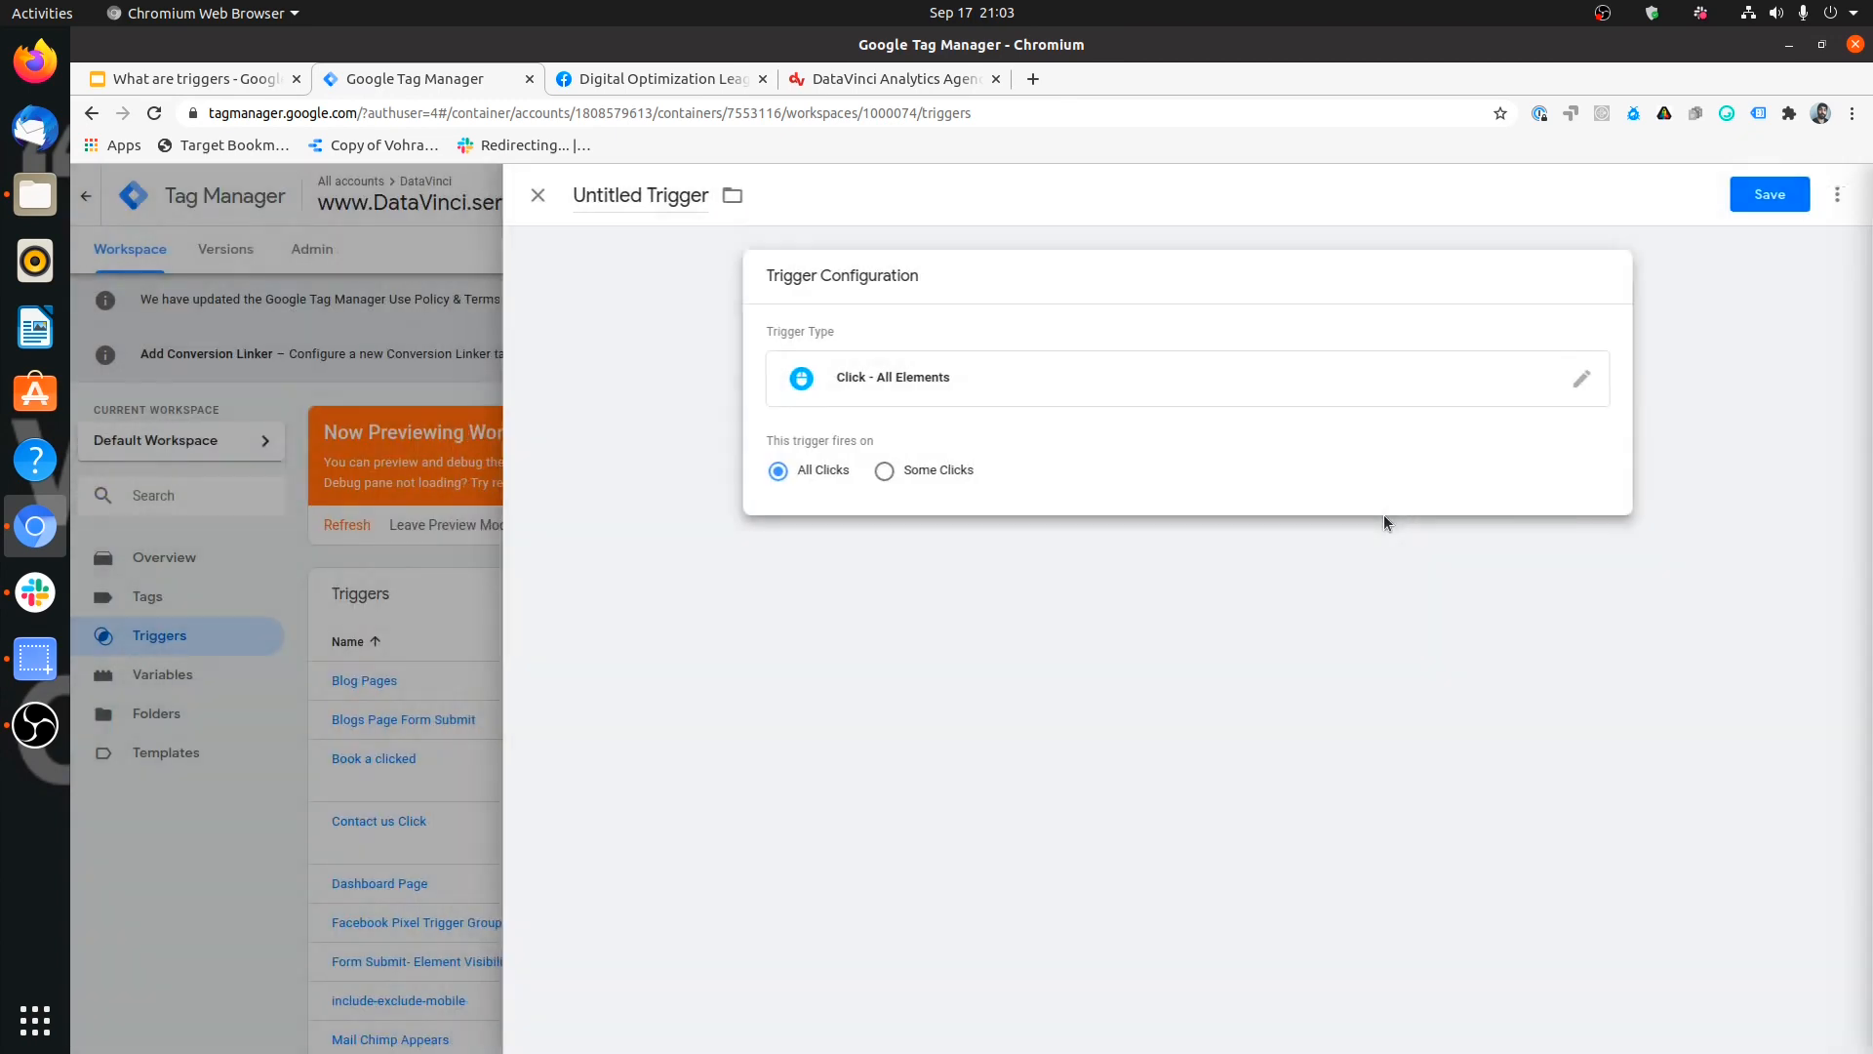
left_click(960, 396)
scroll(1608, 658, "down", 2)
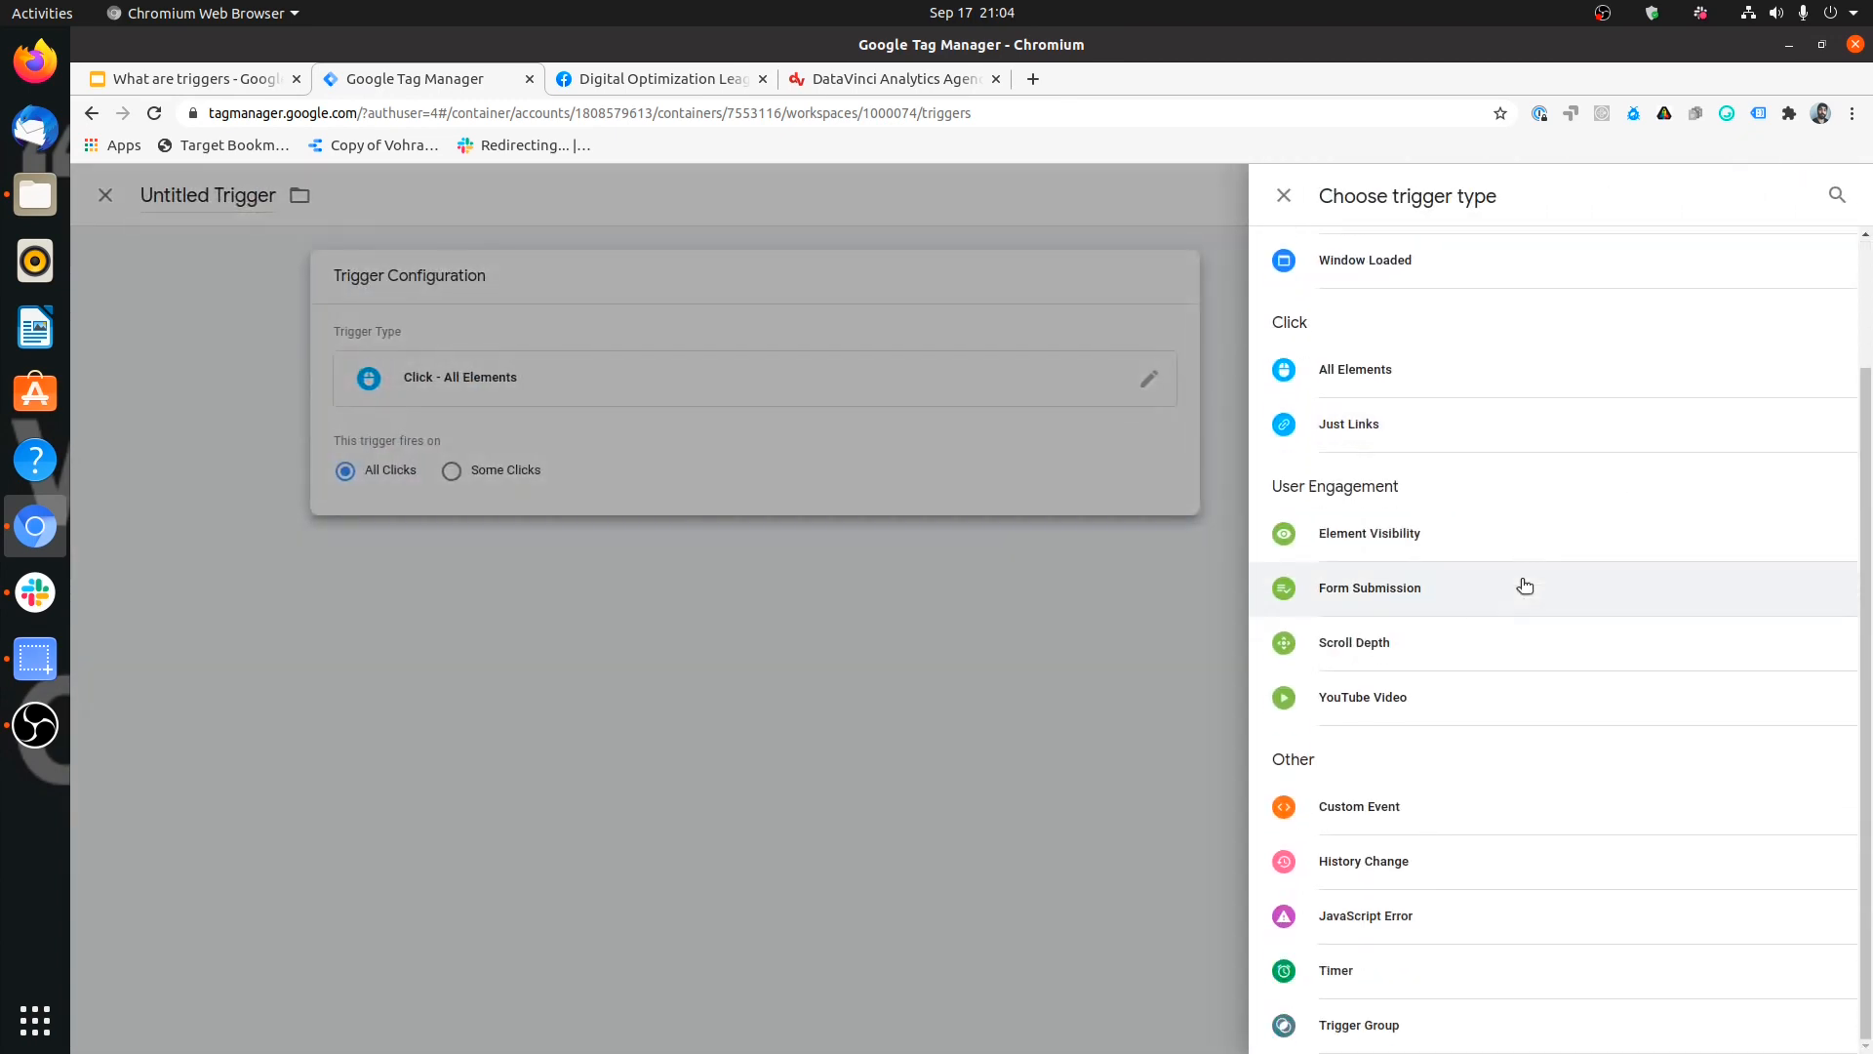
left_click(1447, 810)
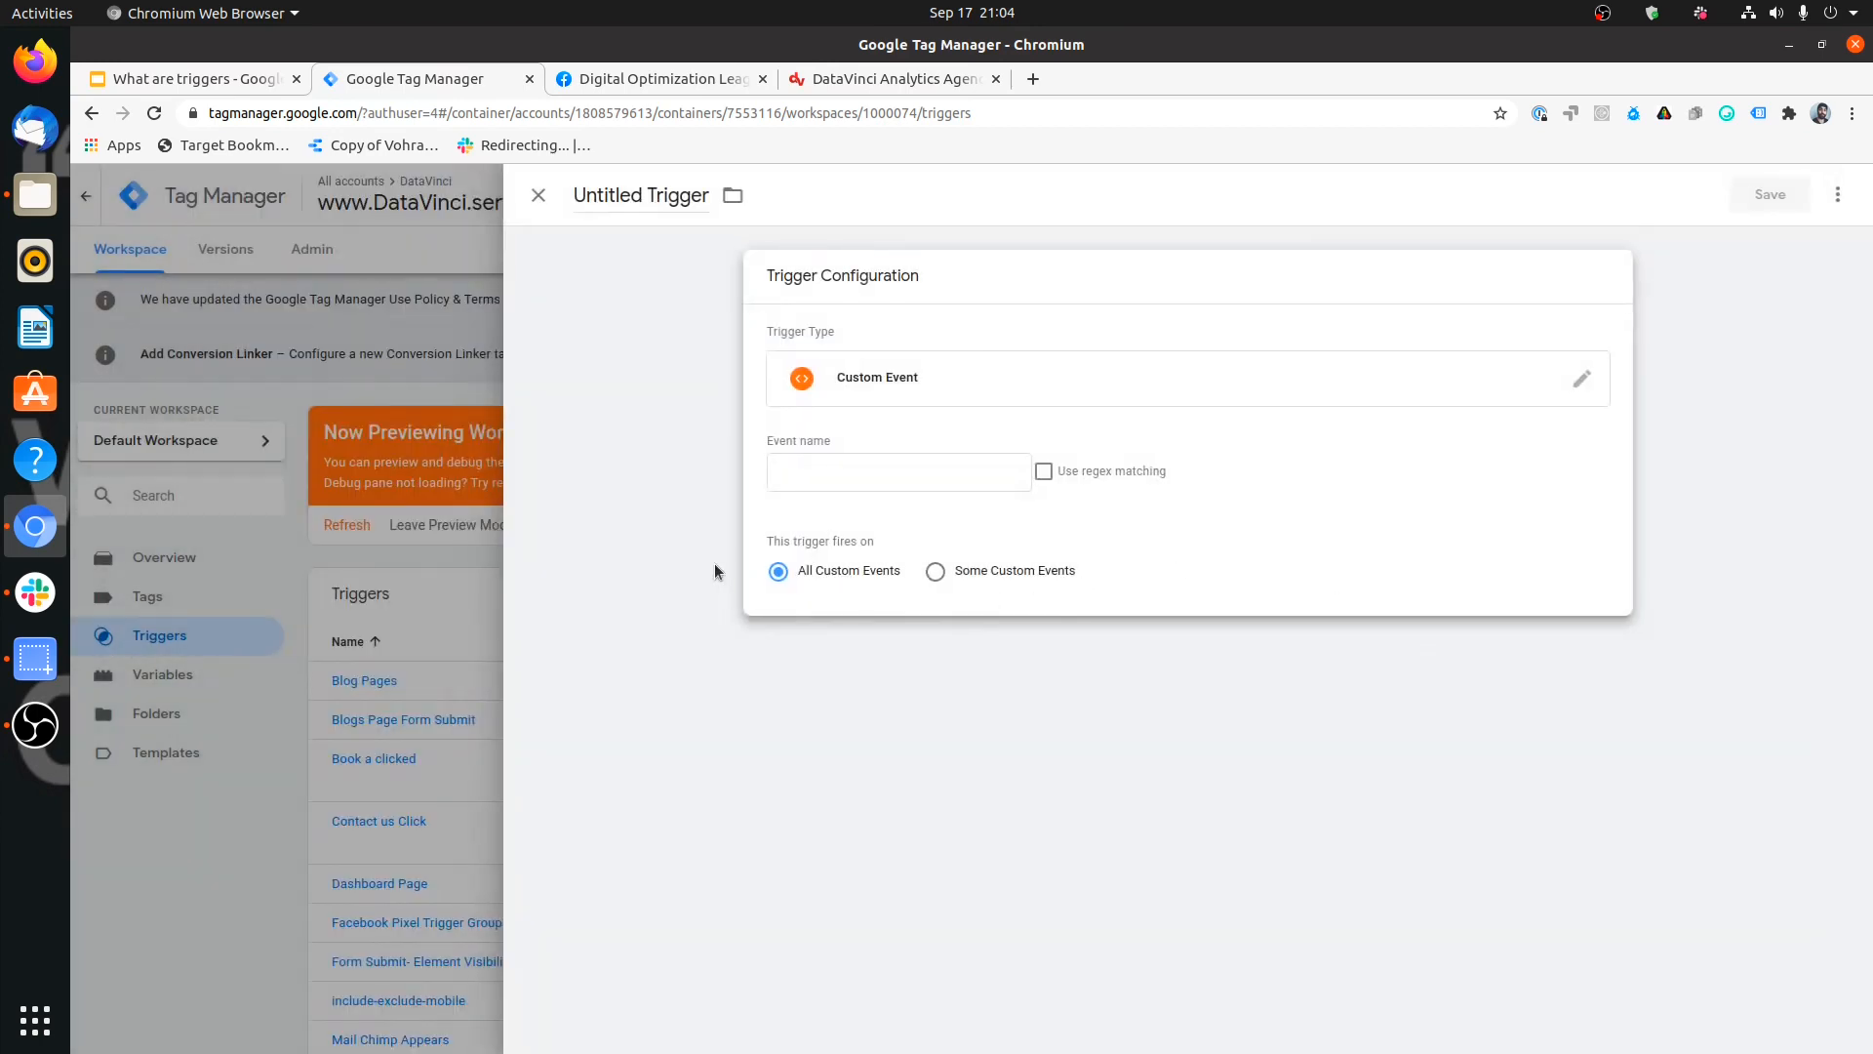
Step: Review the remaining trigger types and set the untitled trigger's type back to Page View
left_click(1448, 395)
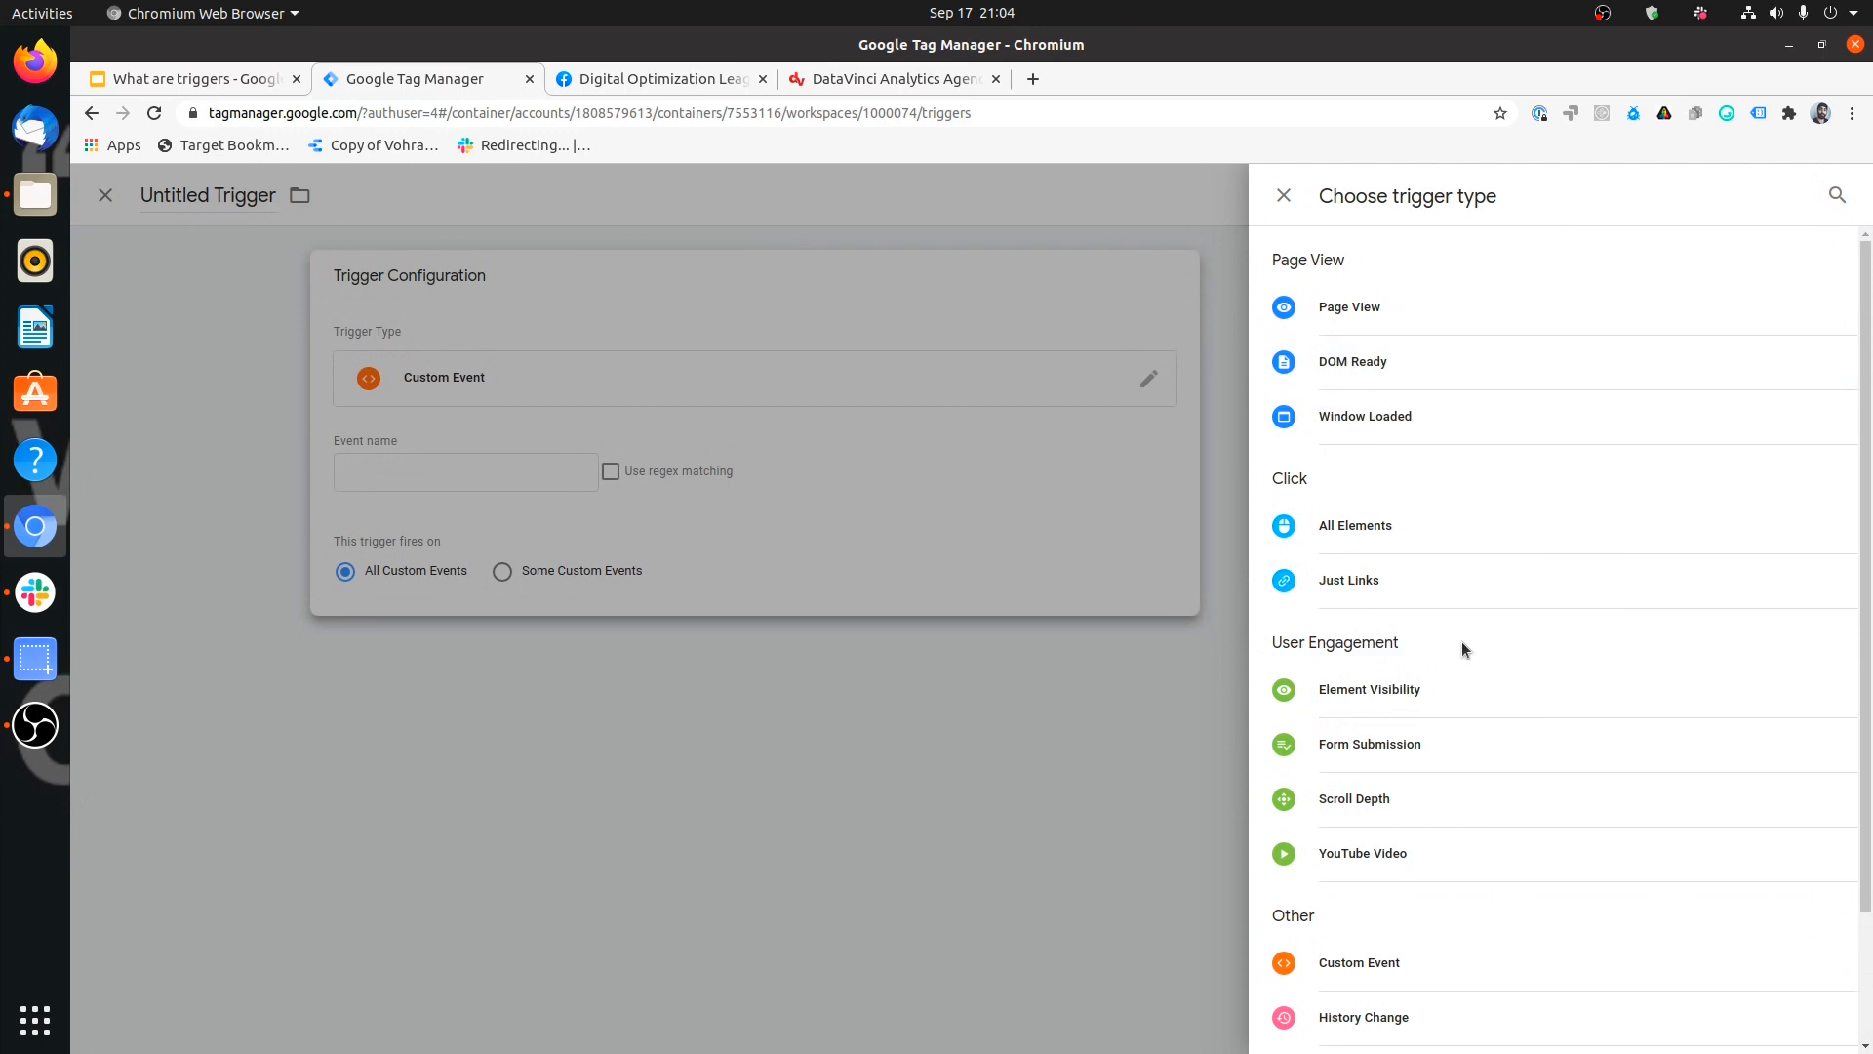
scroll(1460, 822, "down", 3)
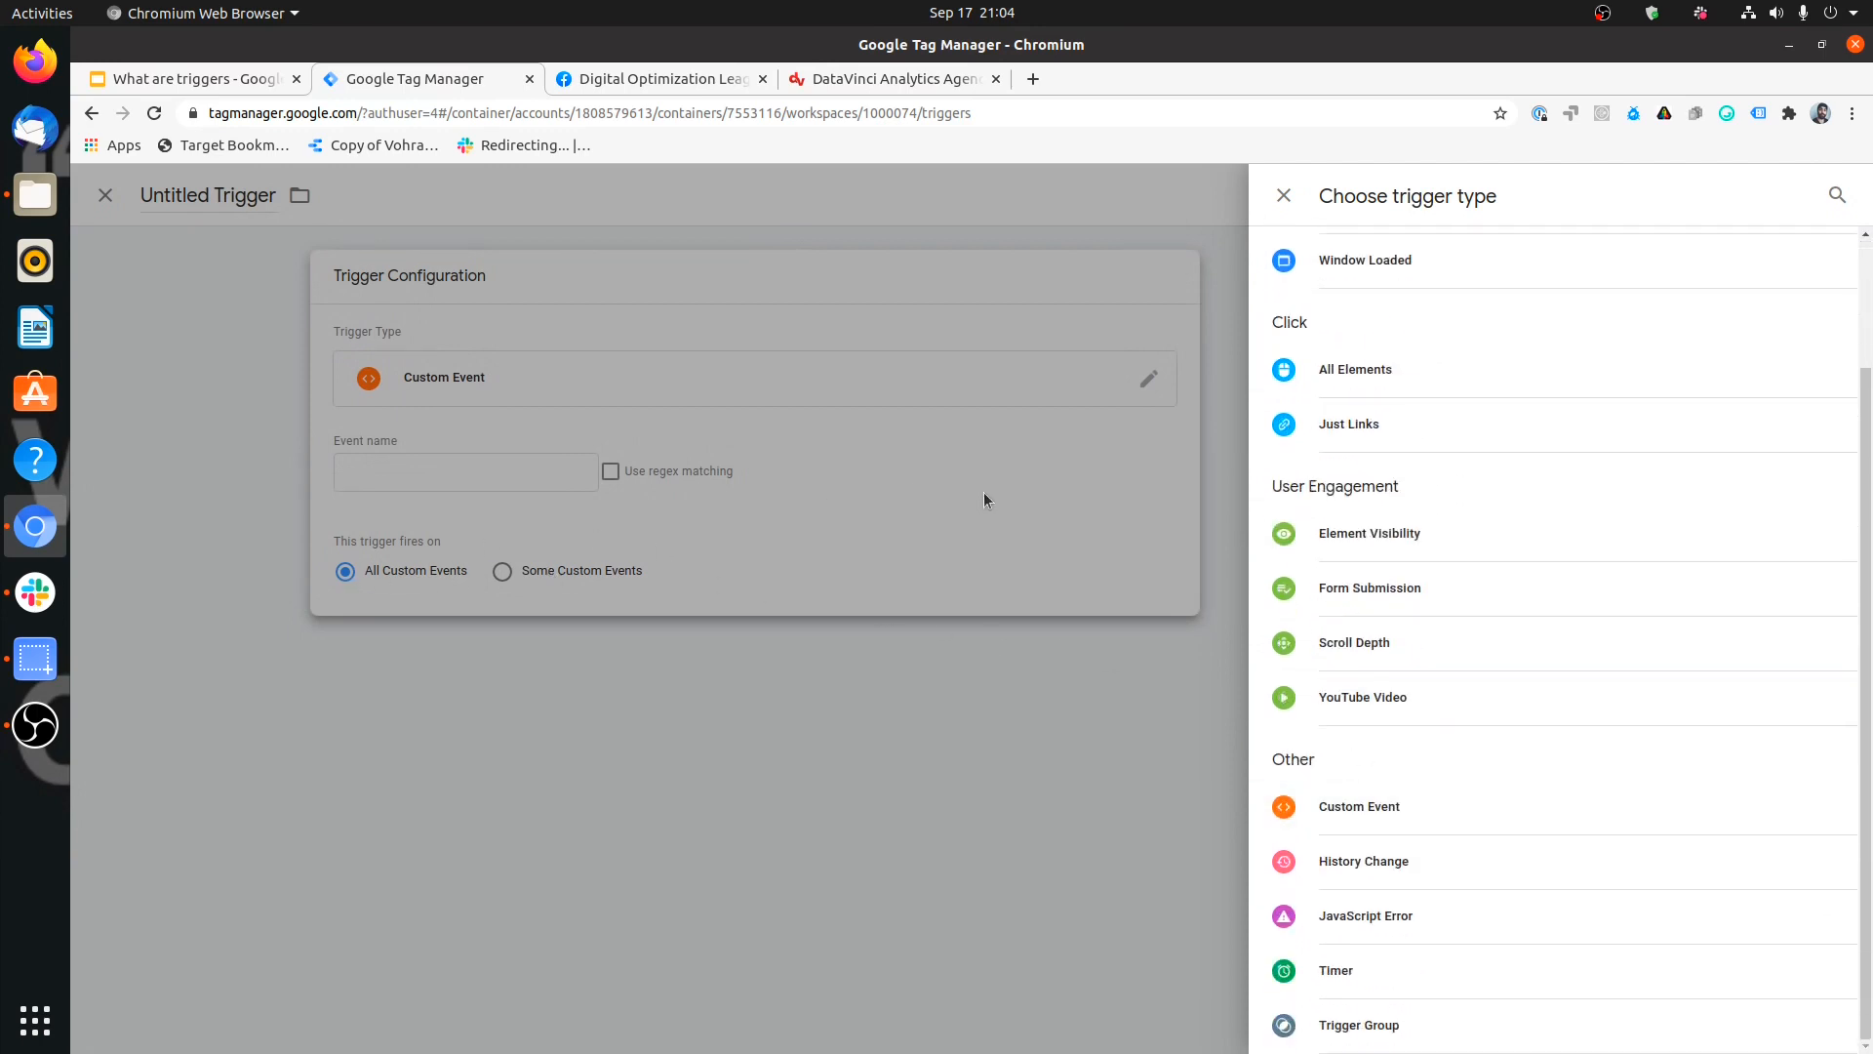
left_click(1284, 195)
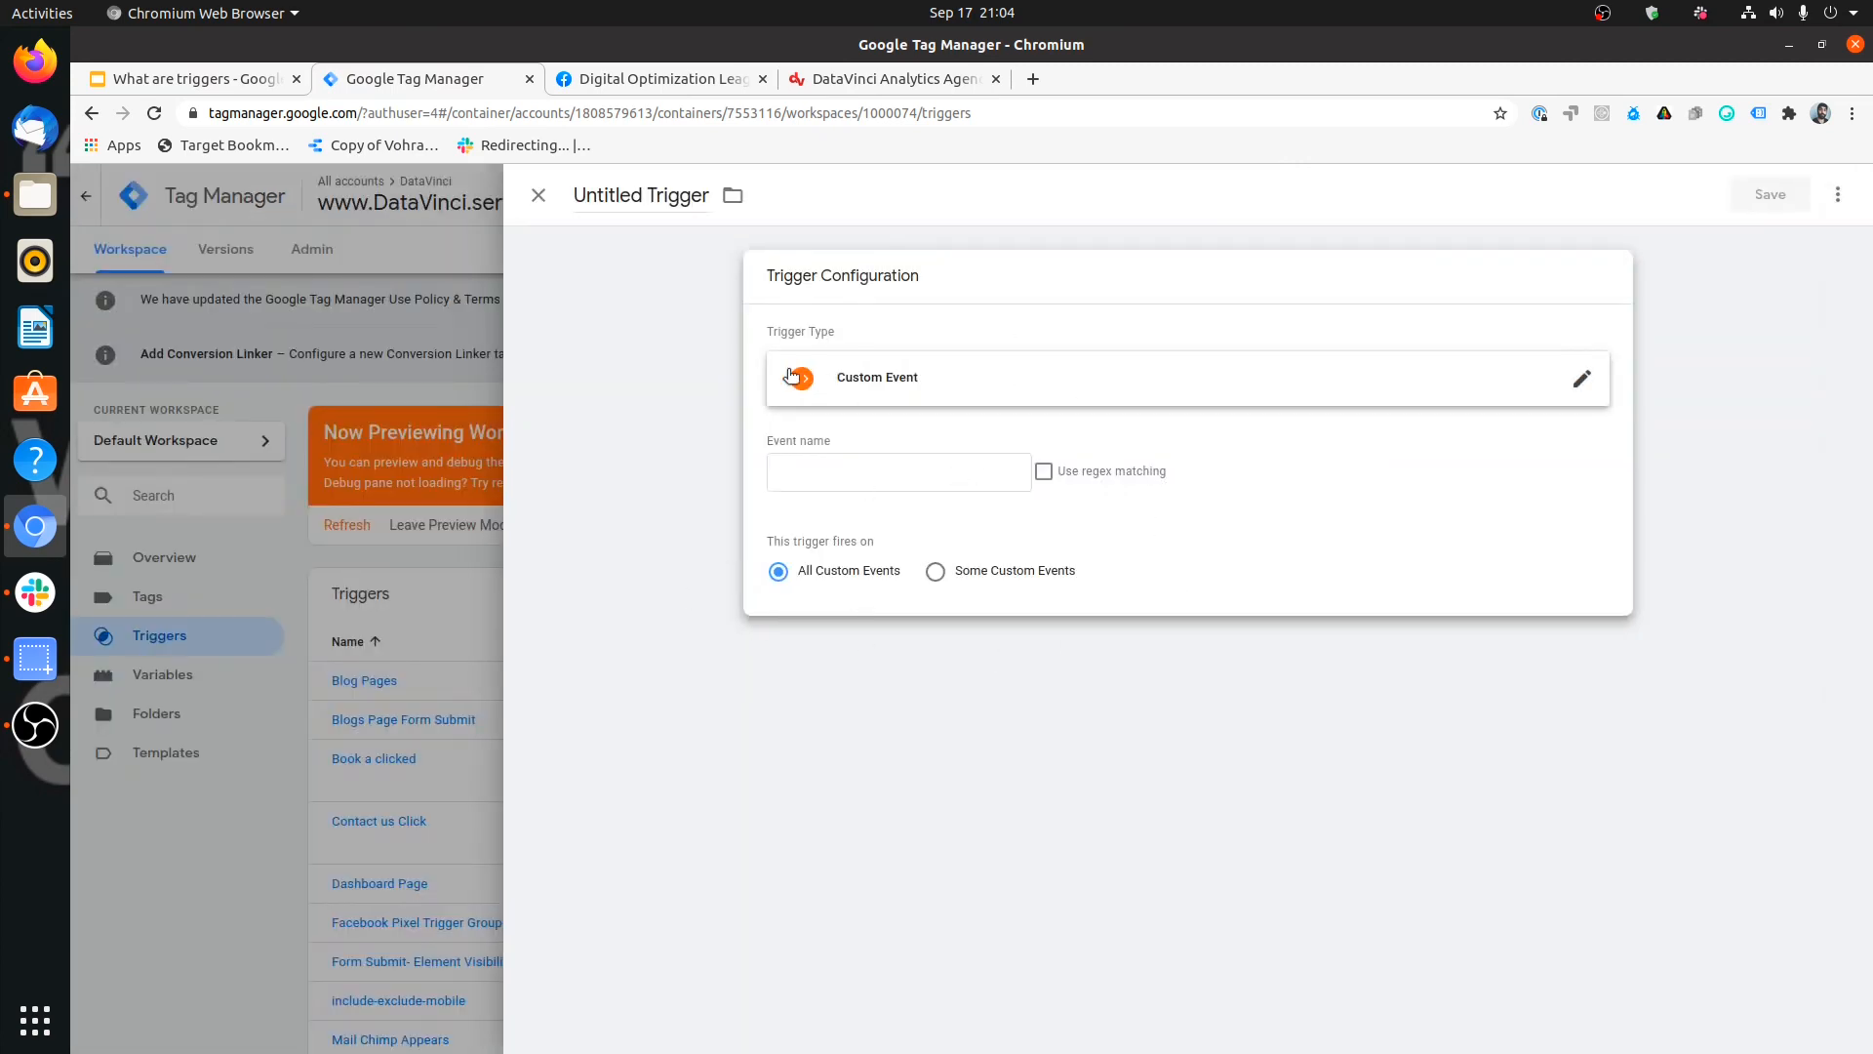
left_click(915, 386)
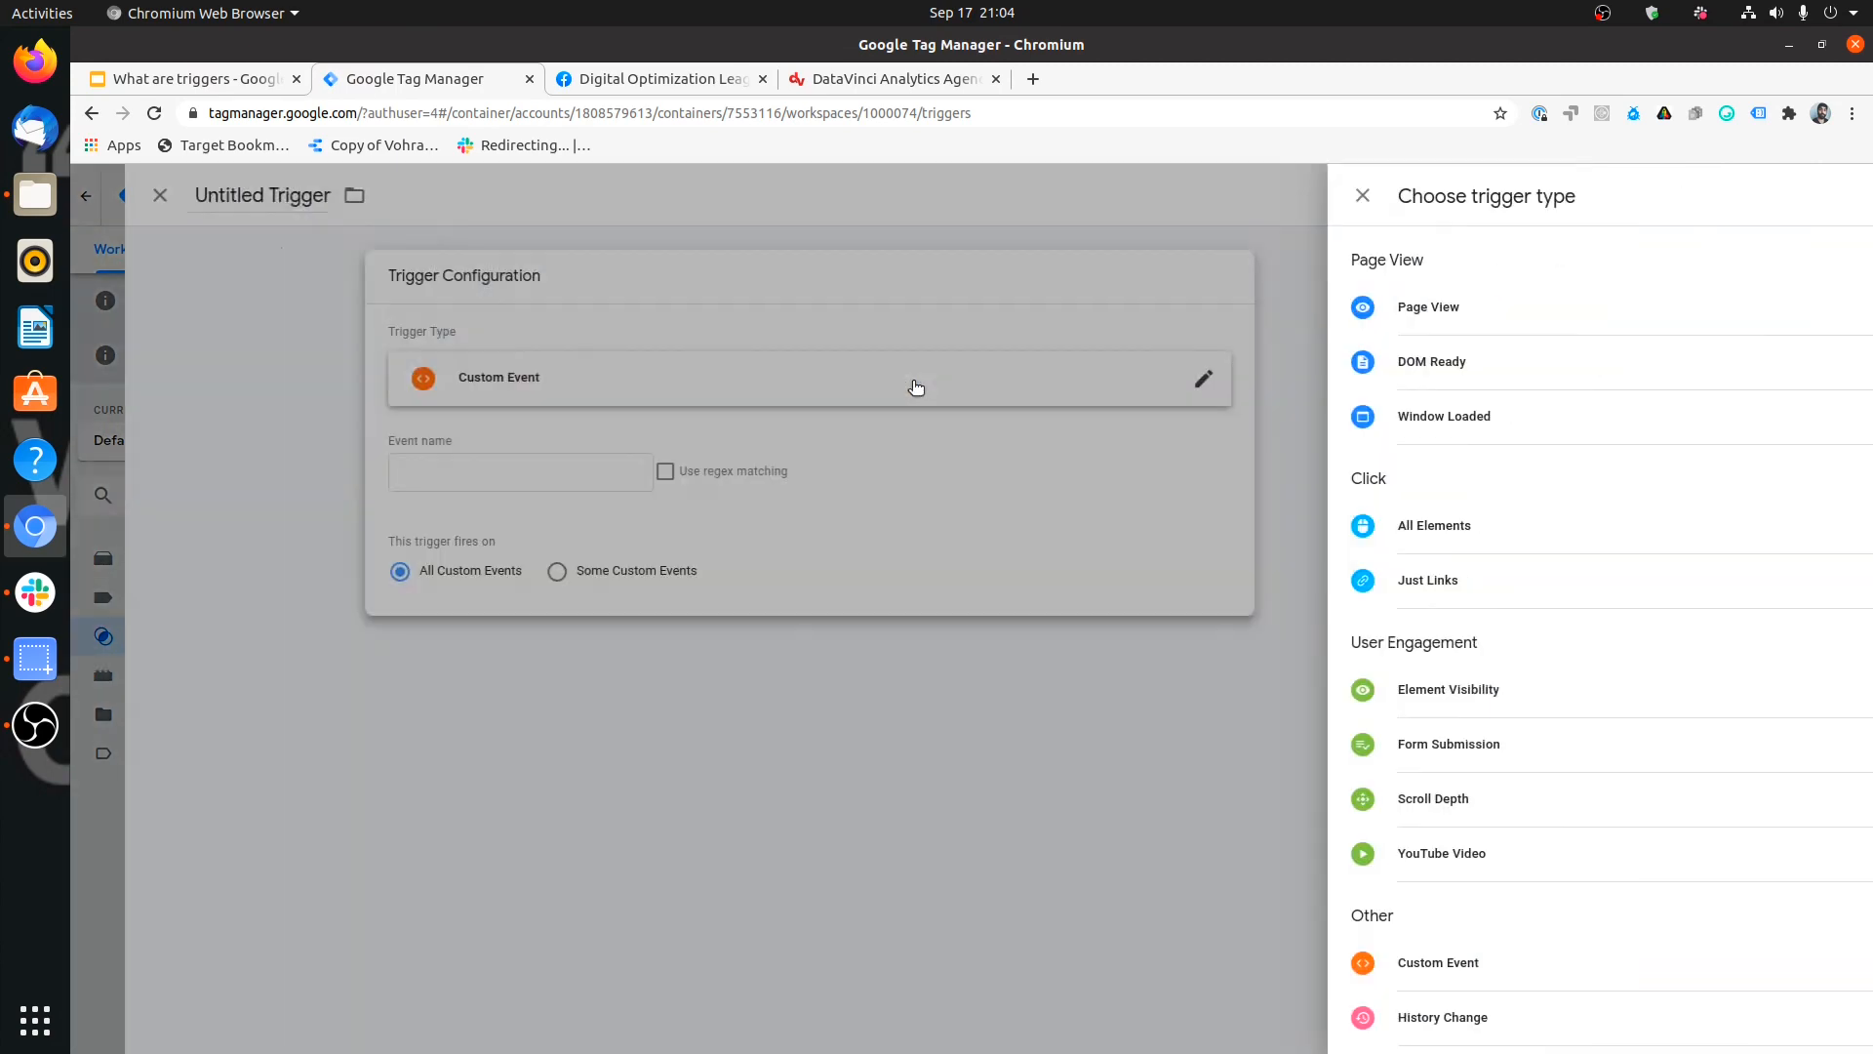
left_click(1344, 328)
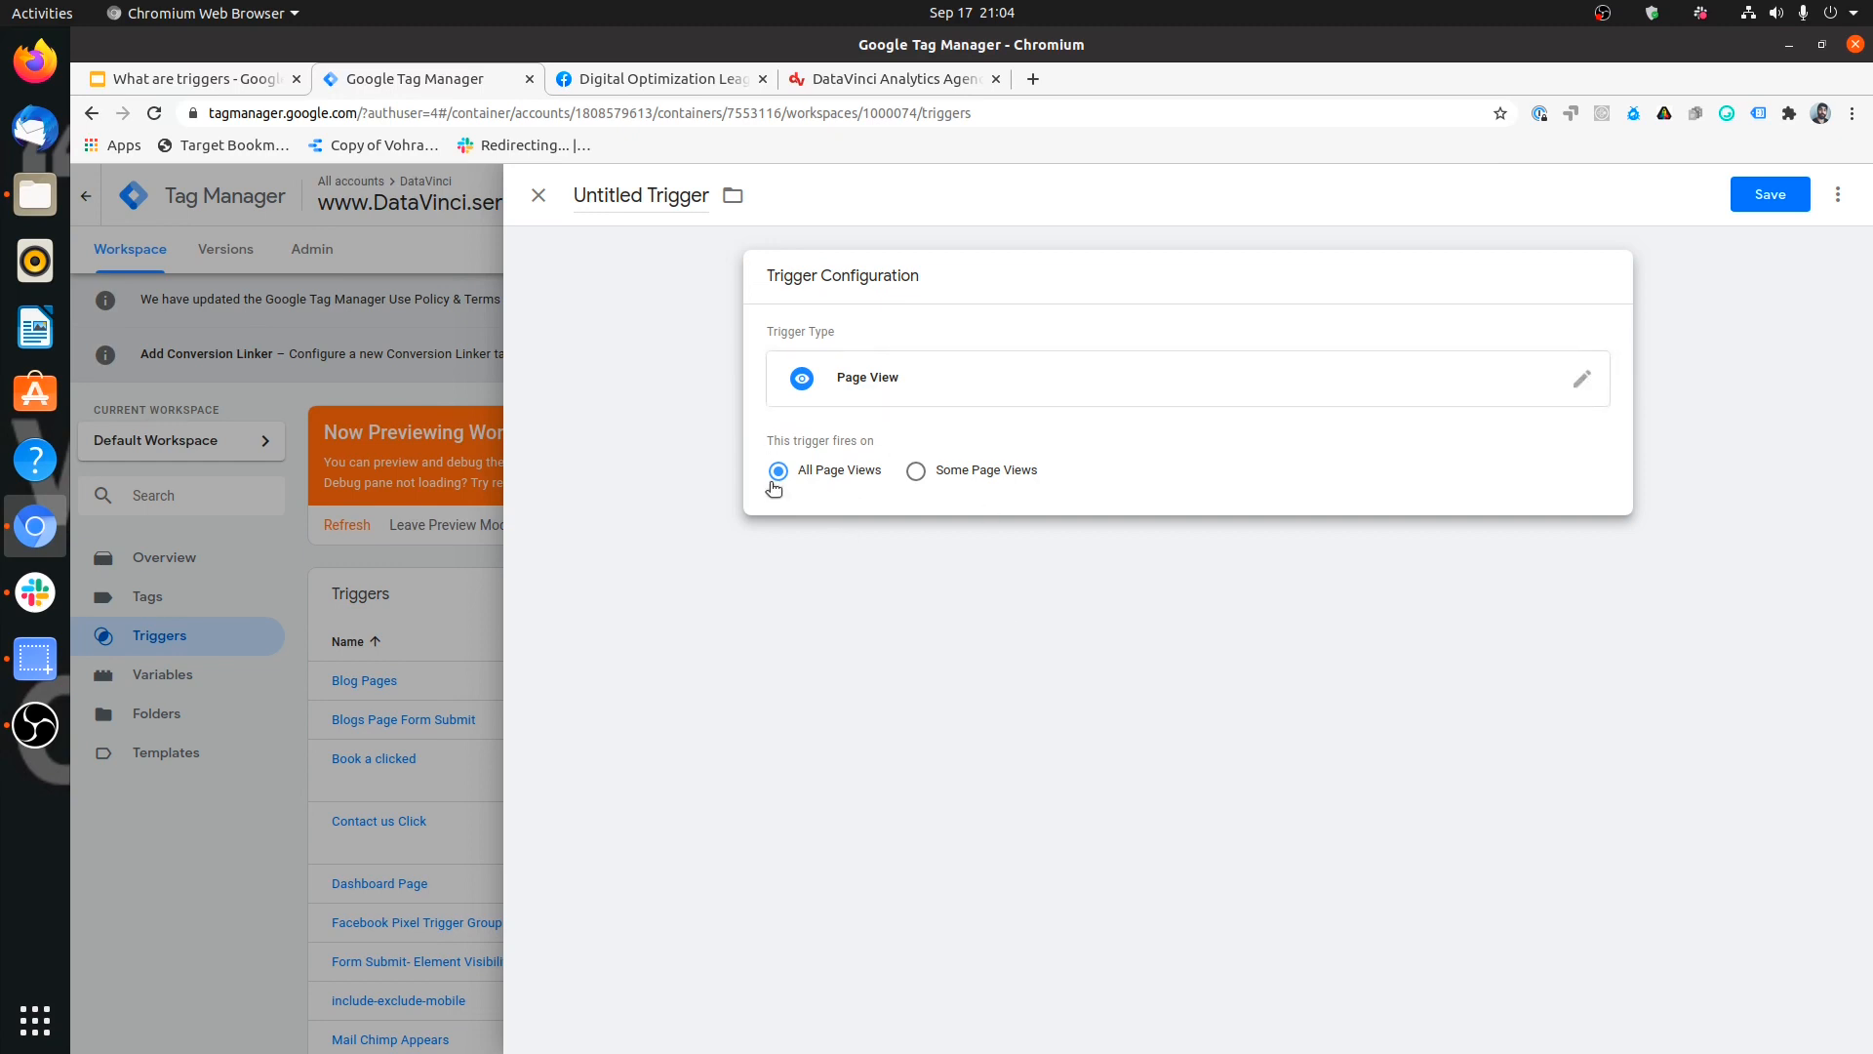
Step: Try limiting the trigger to Some Page Views and look through the variables offered for its condition
left_click(917, 472)
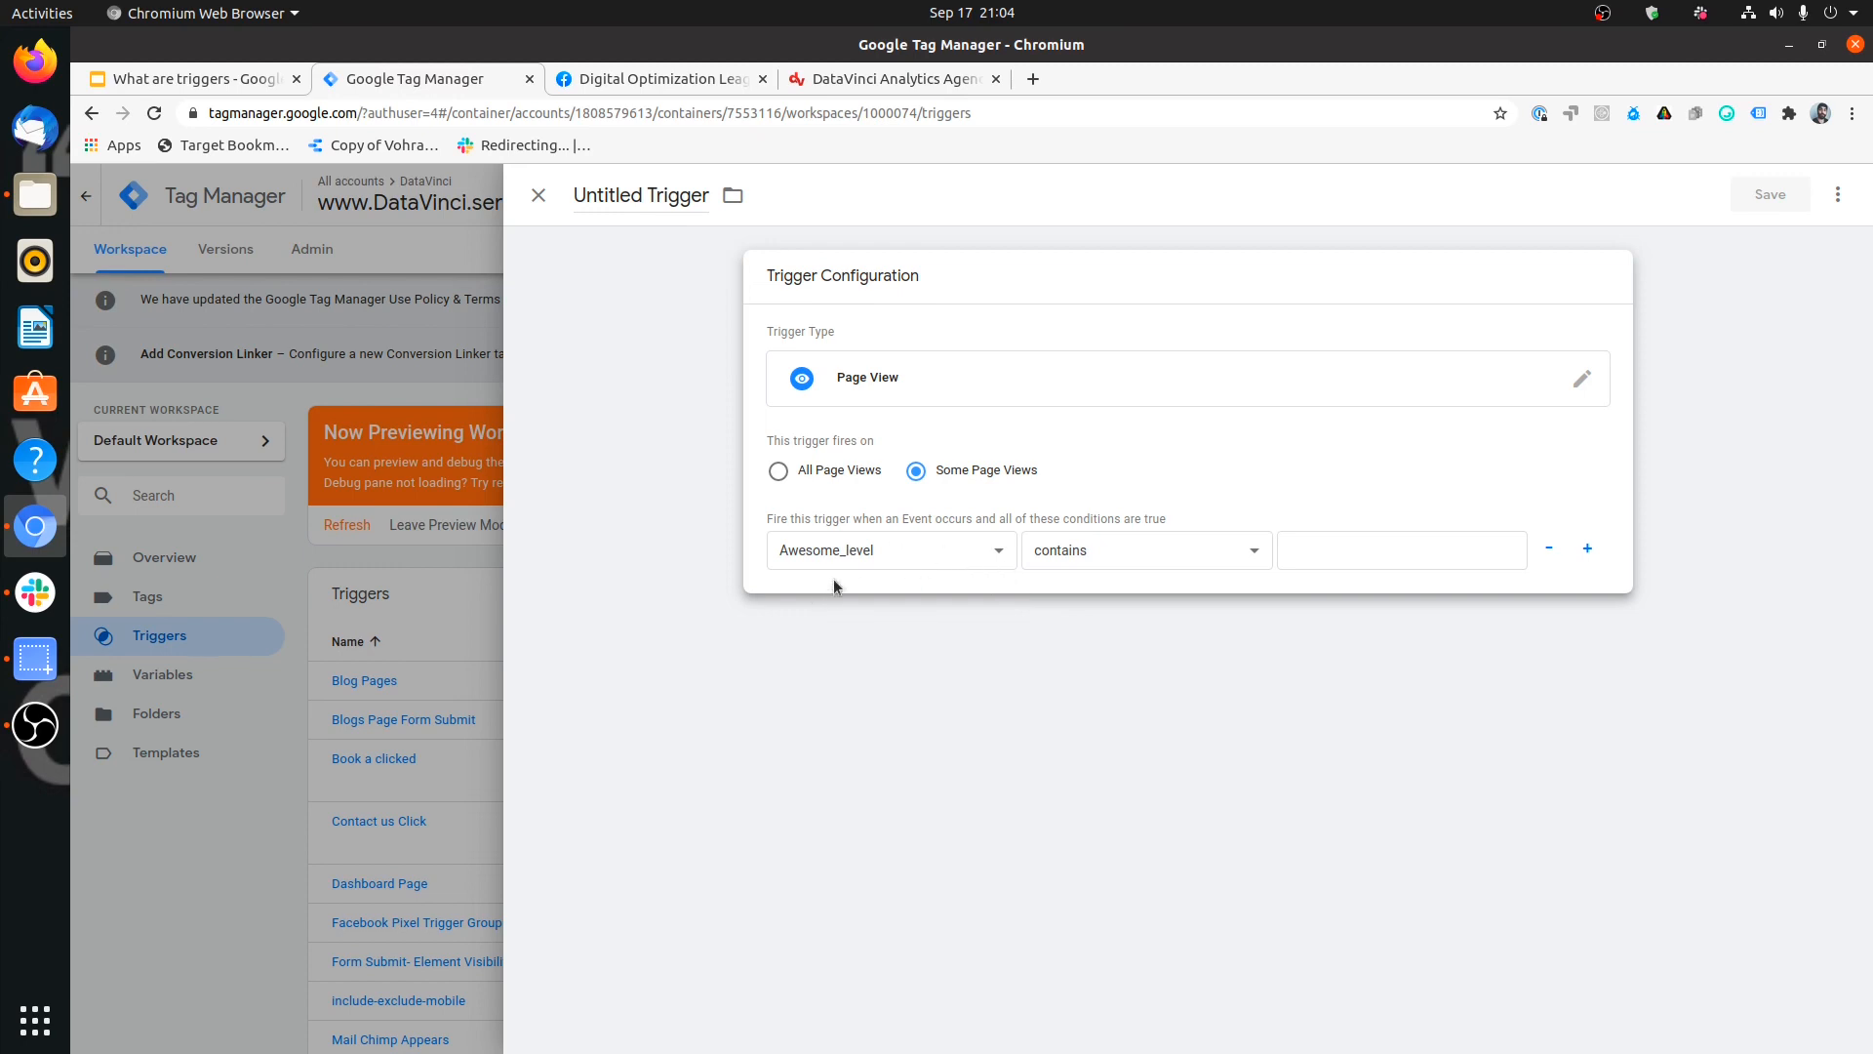
left_click(938, 554)
scroll(980, 642, "down", 5)
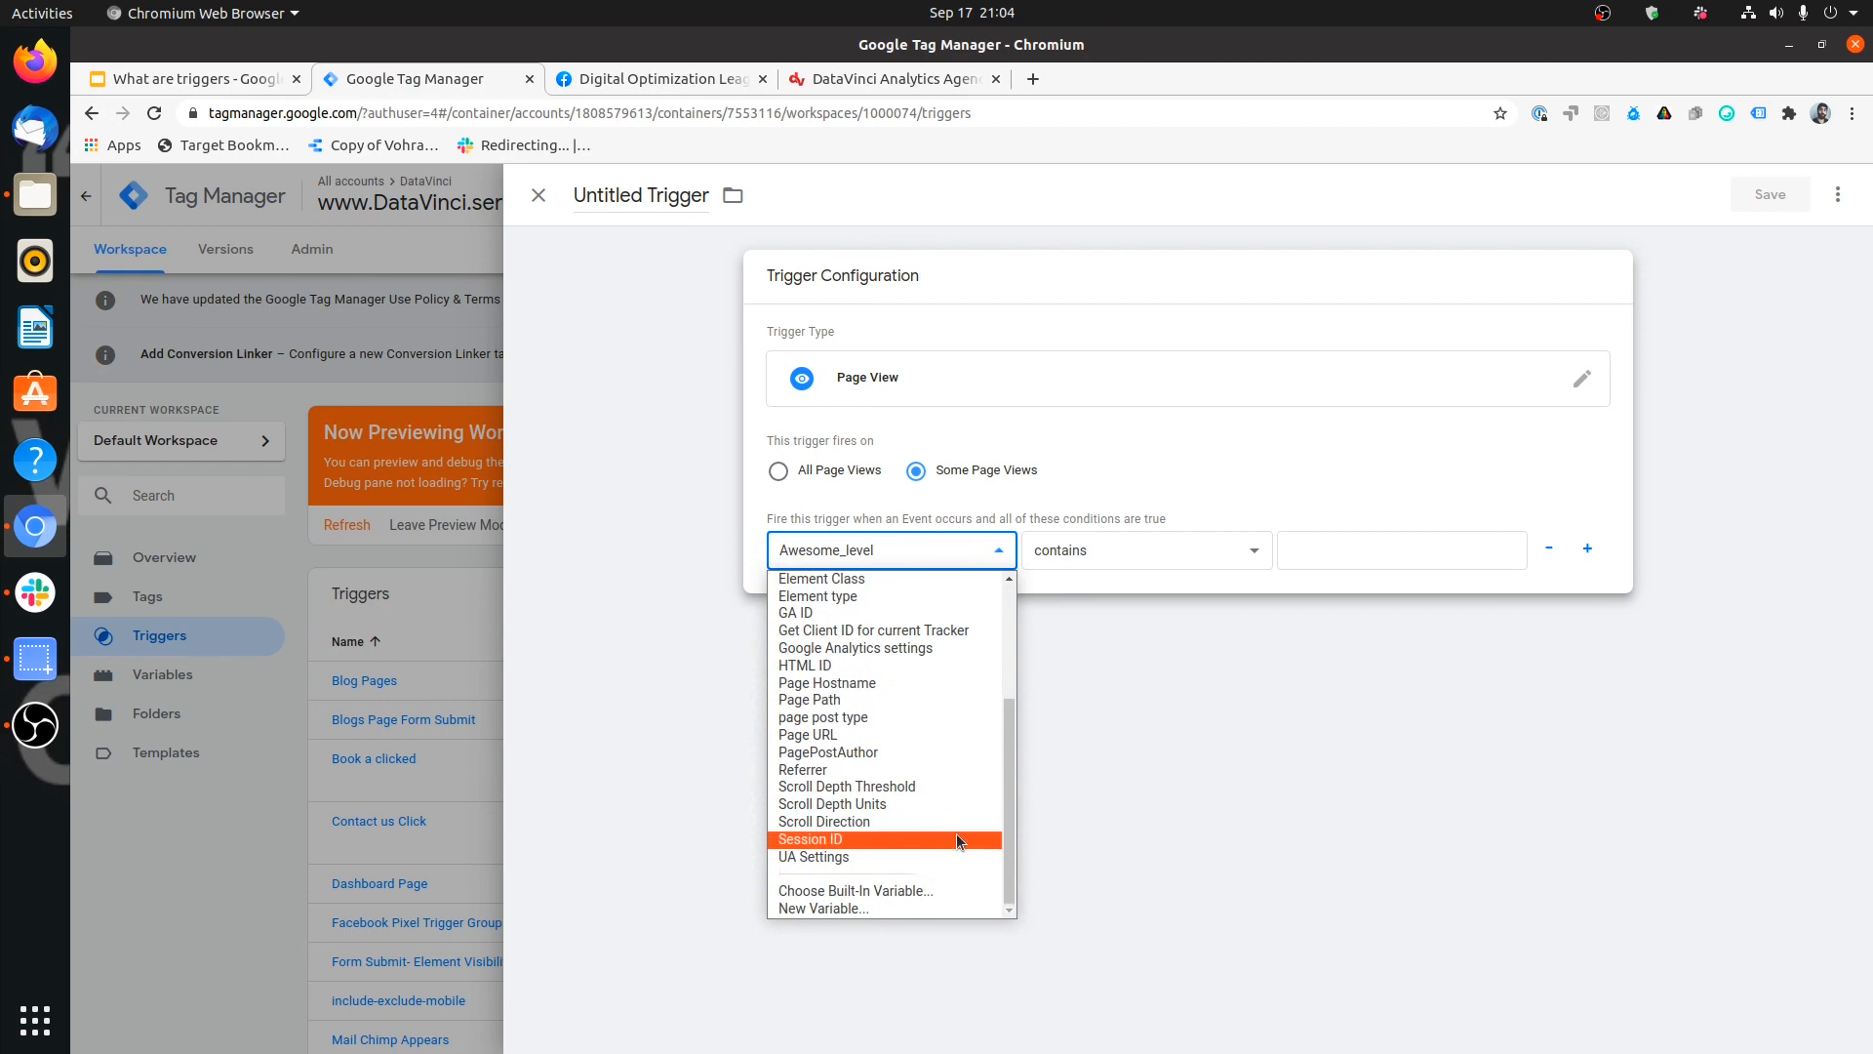
scroll(956, 833, "up", 3)
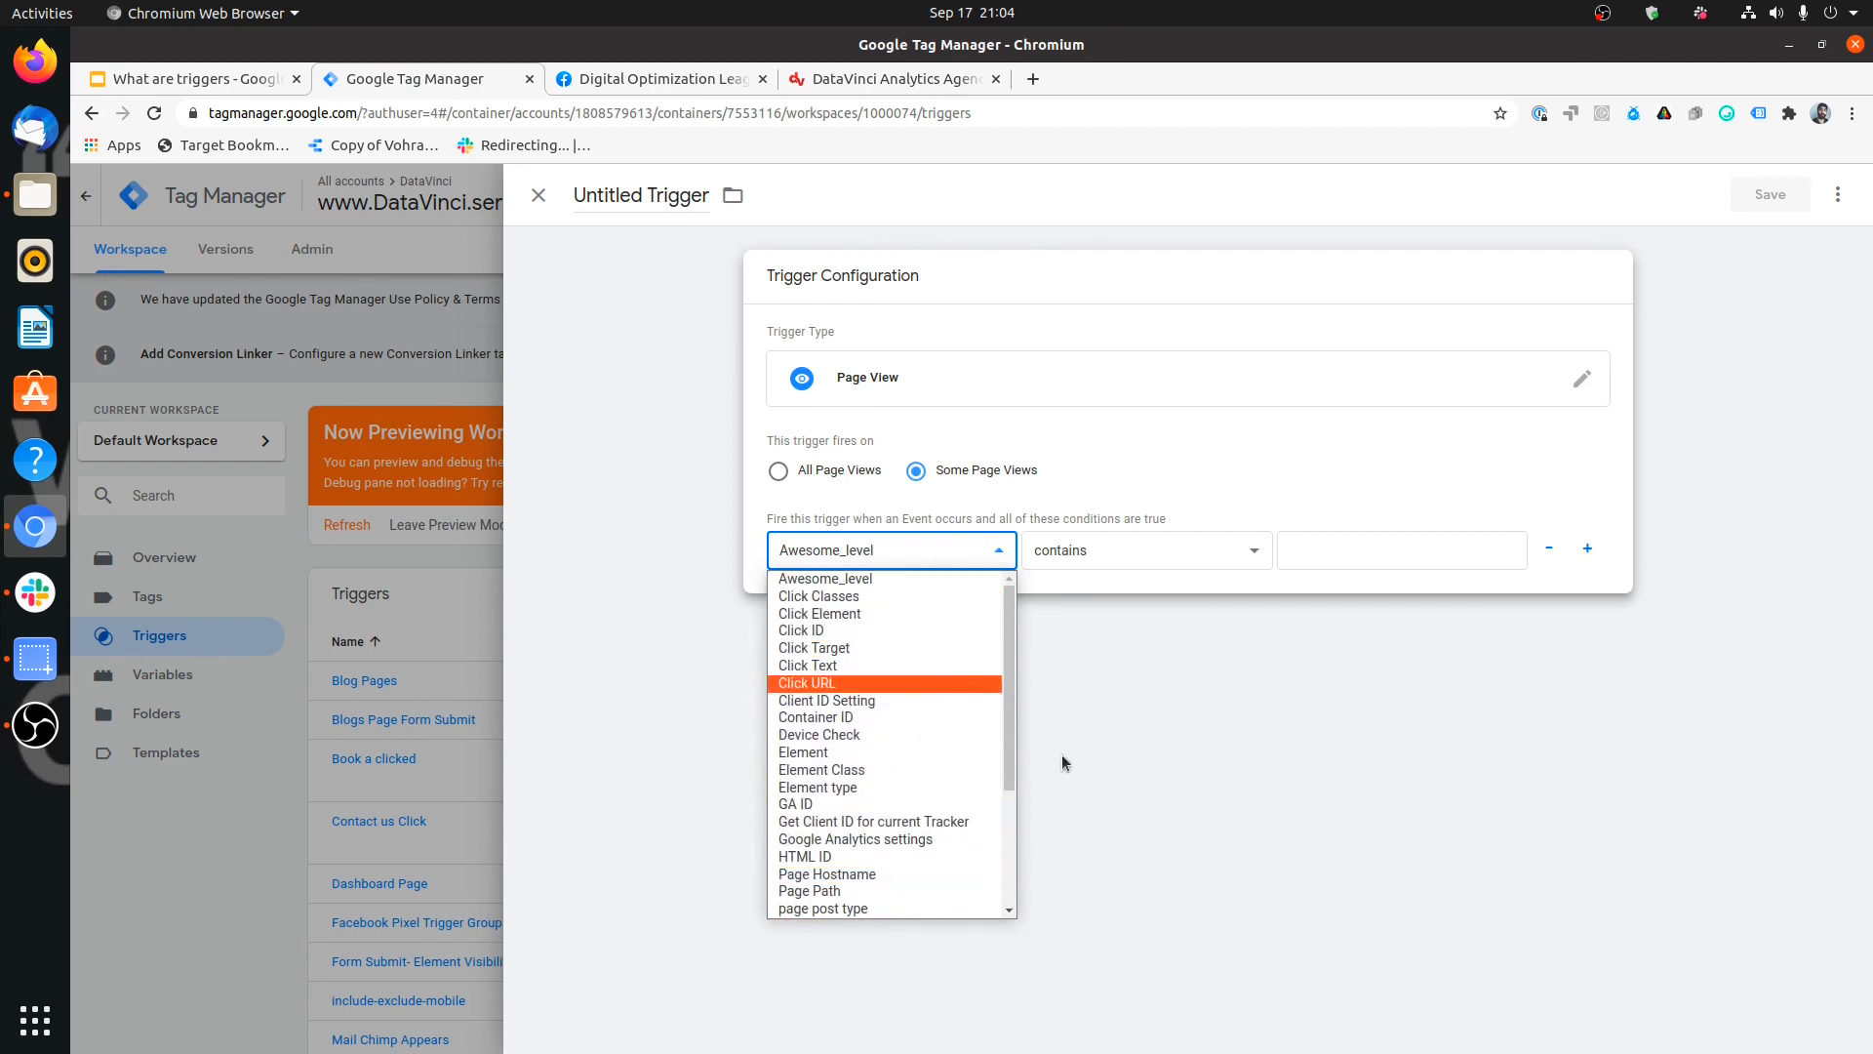
left_click(601, 741)
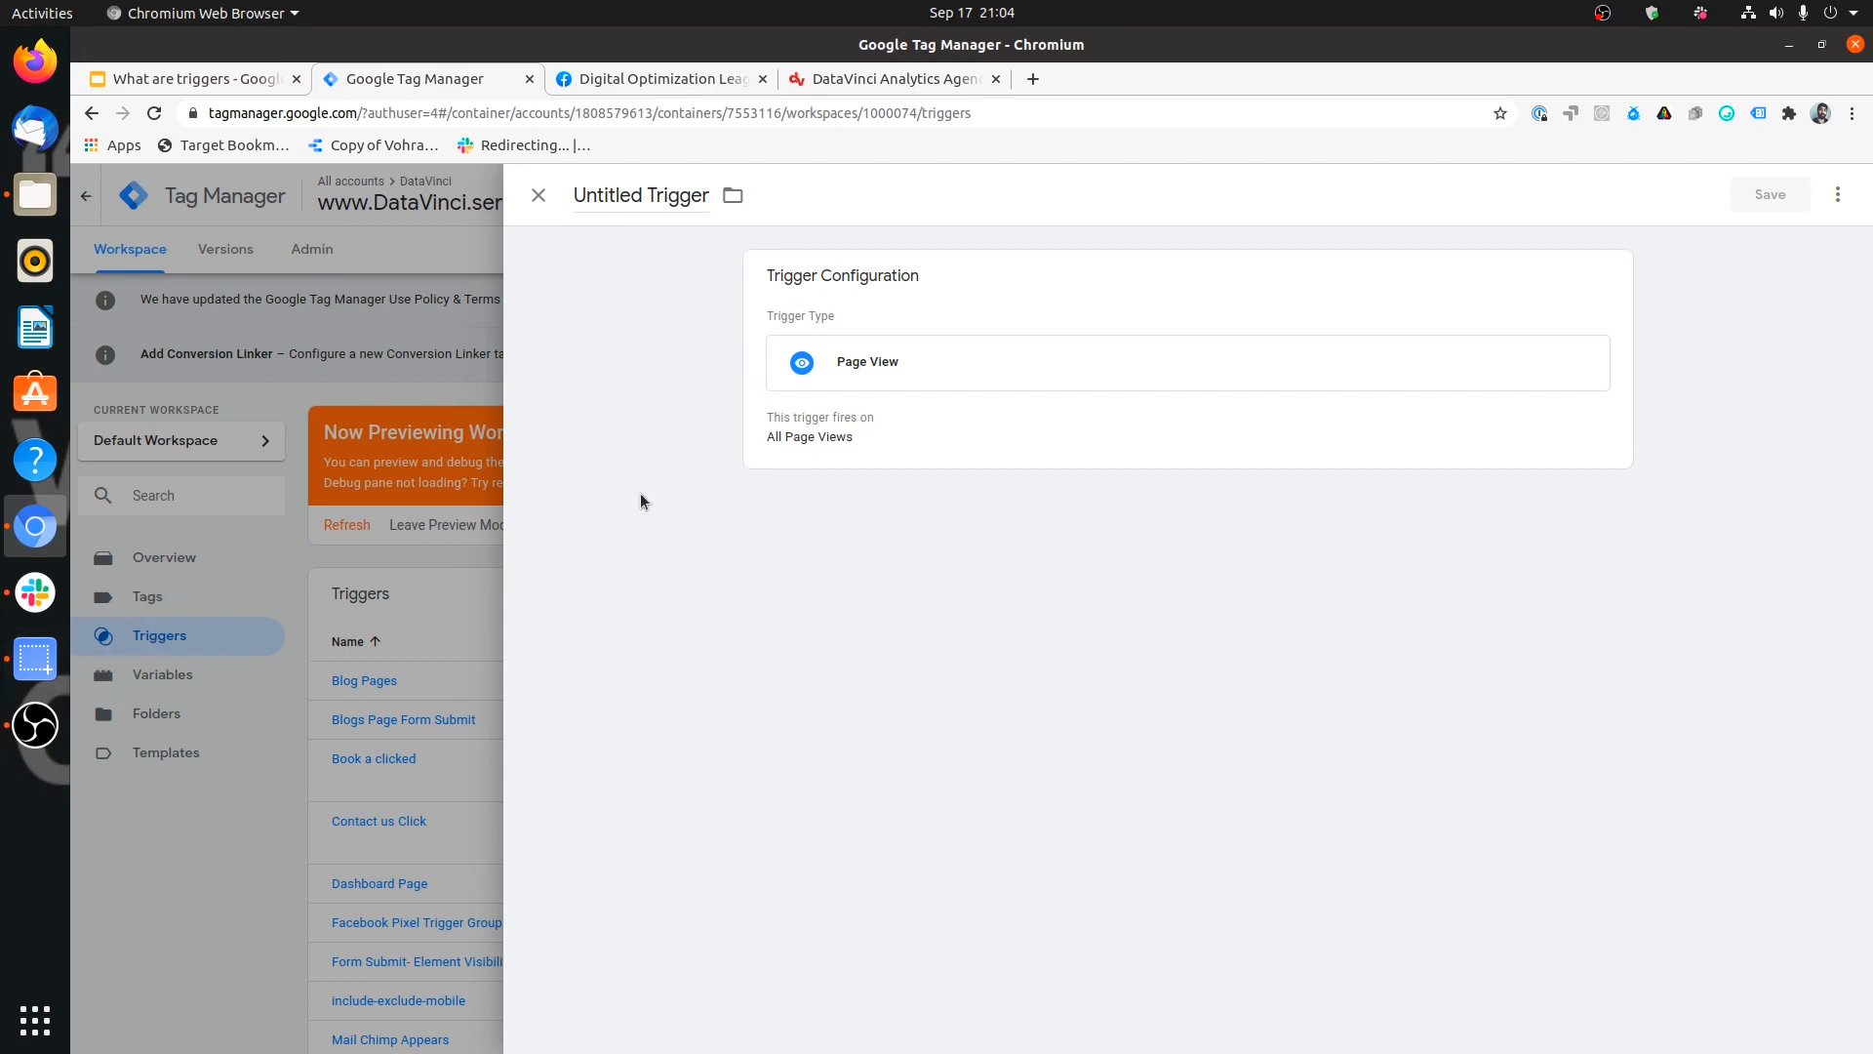
Step: Reopen the trigger configuration, make it fire on Some Page Views, and show the condition's variable choices
left_click(844, 459)
left_click(915, 470)
left_click(980, 550)
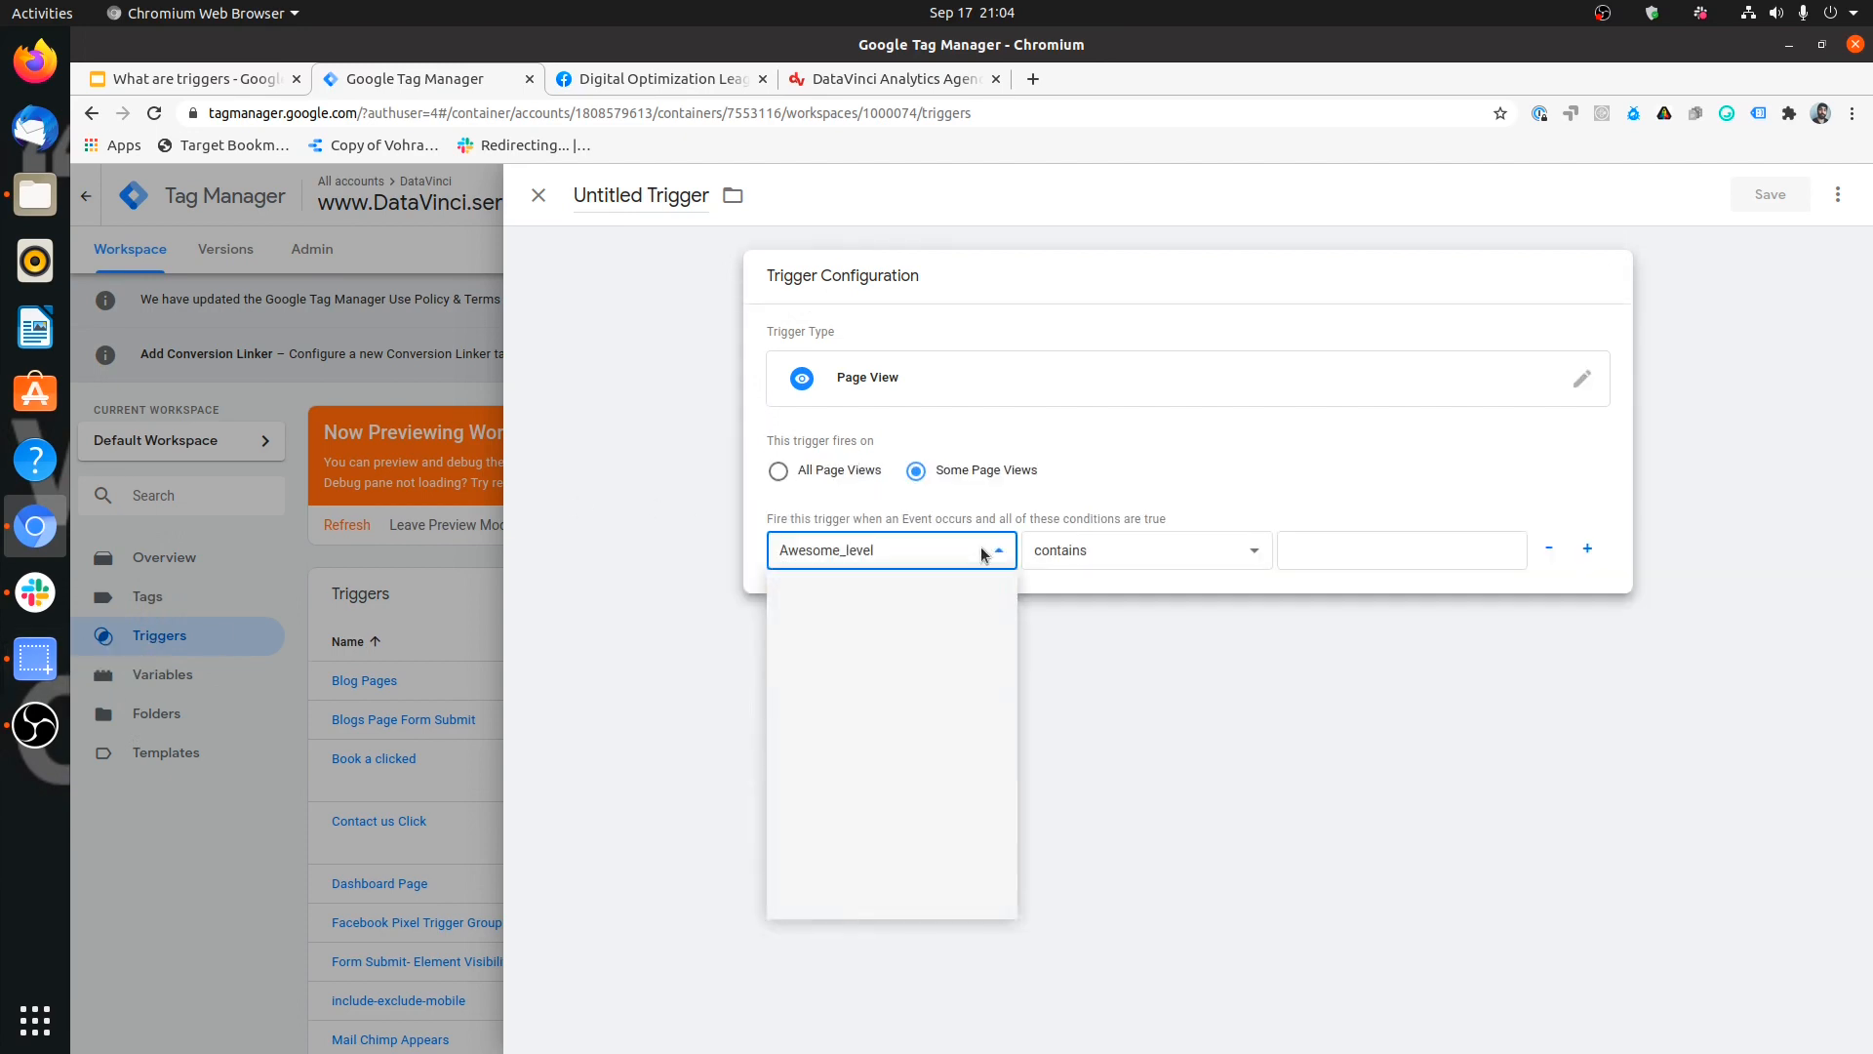
scroll(958, 618, "down", 4)
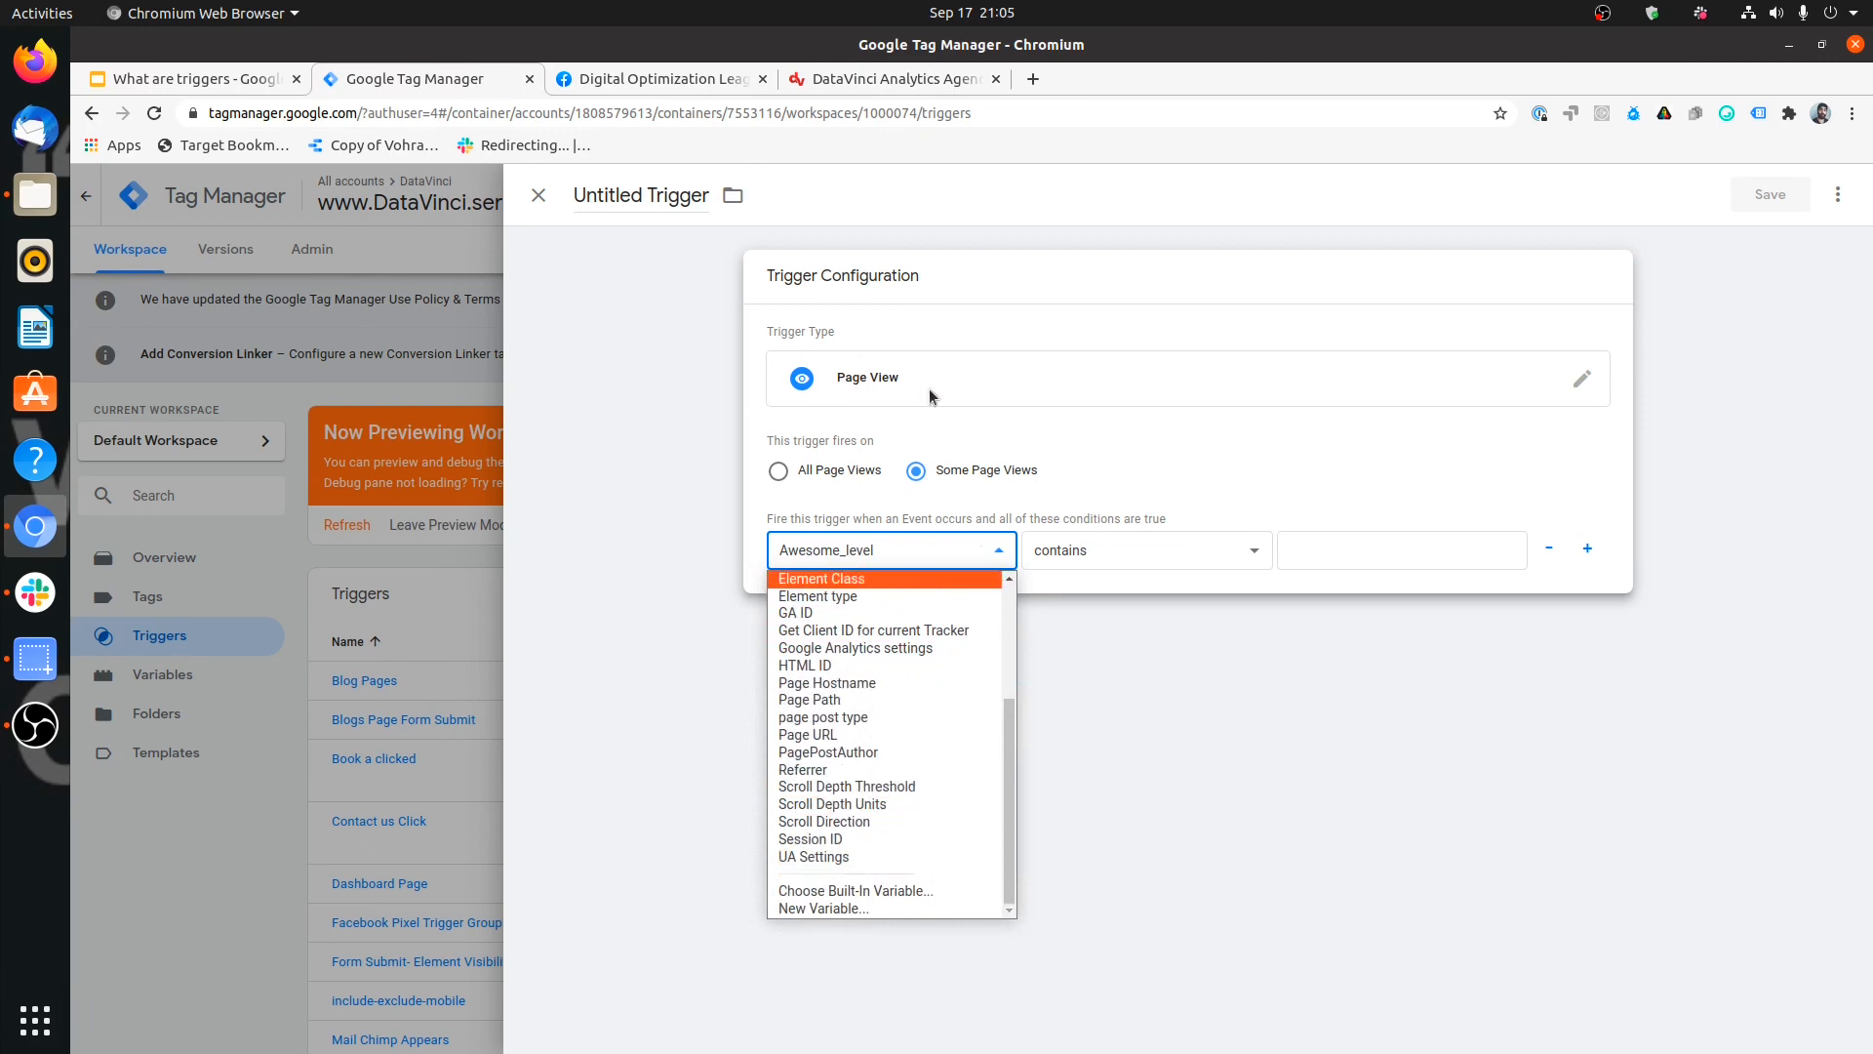
scroll(859, 902, "up", 4)
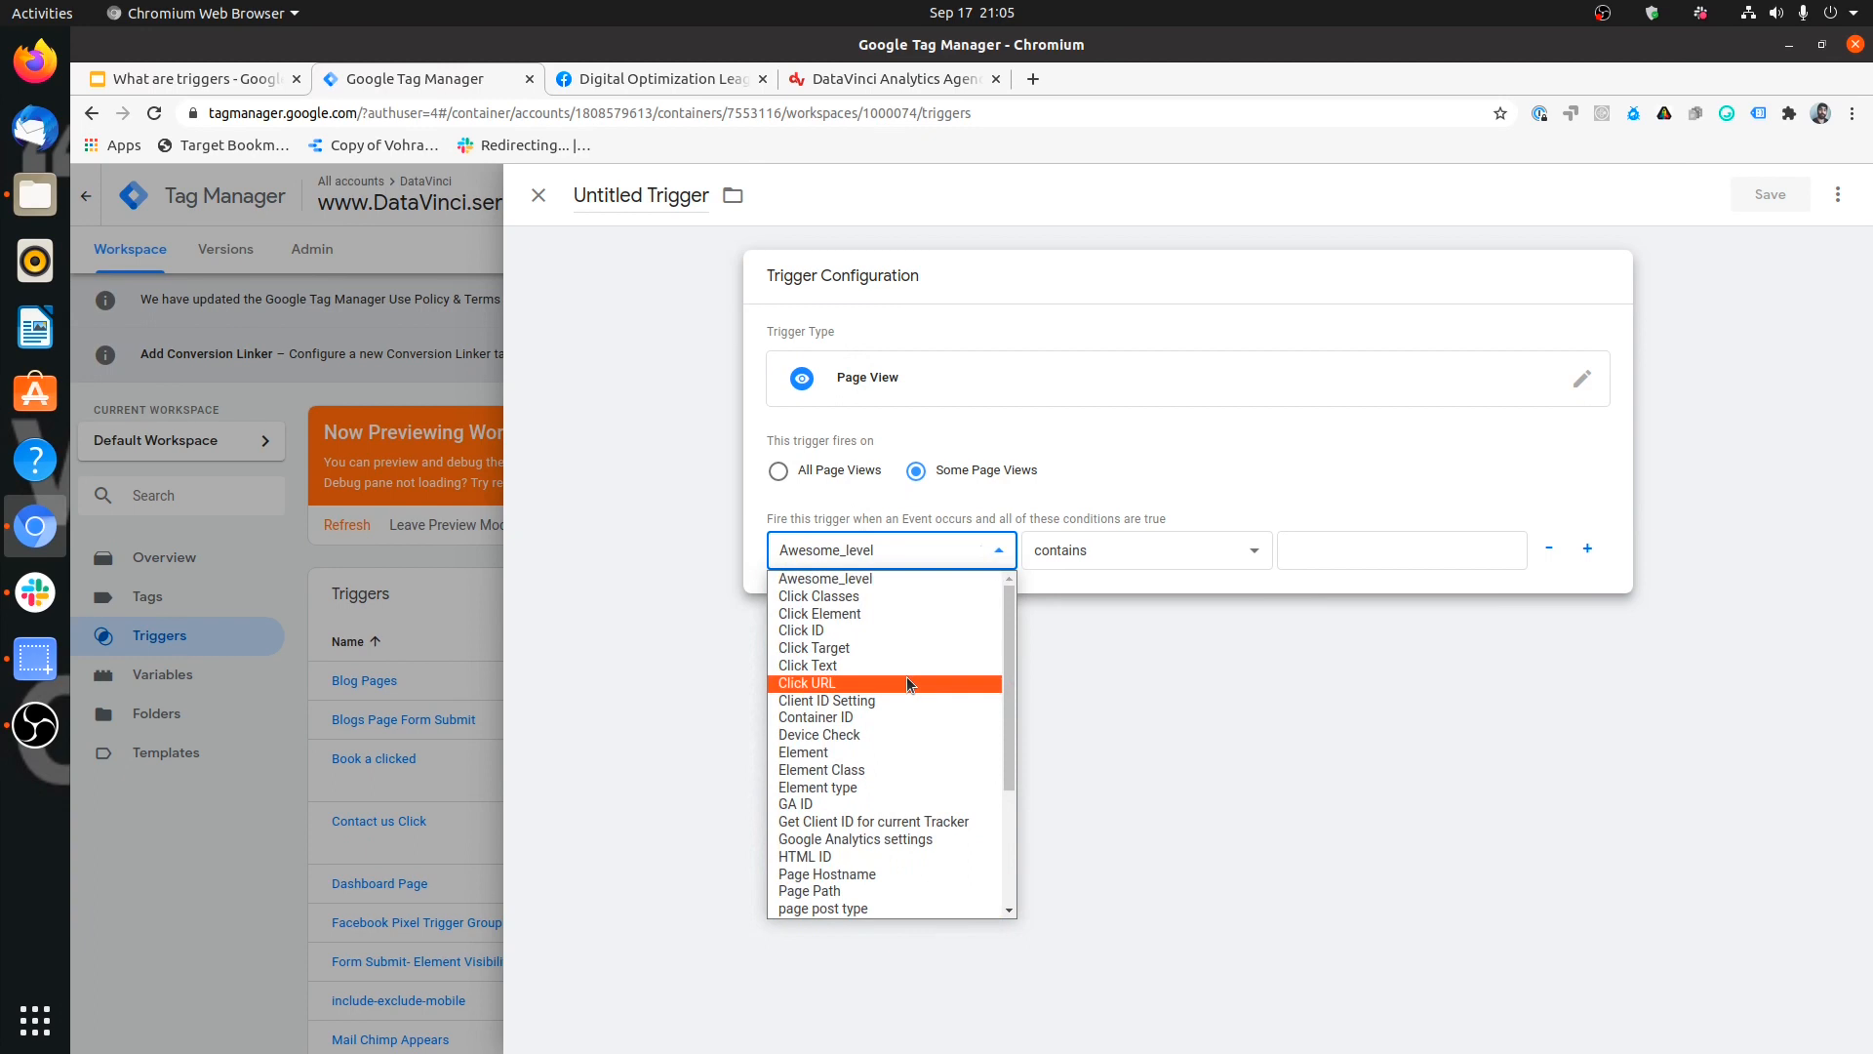
Step: Switch to the DataVinci website and open the third event, Container Loaded, in the Tag Manager preview pane
left_click(853, 90)
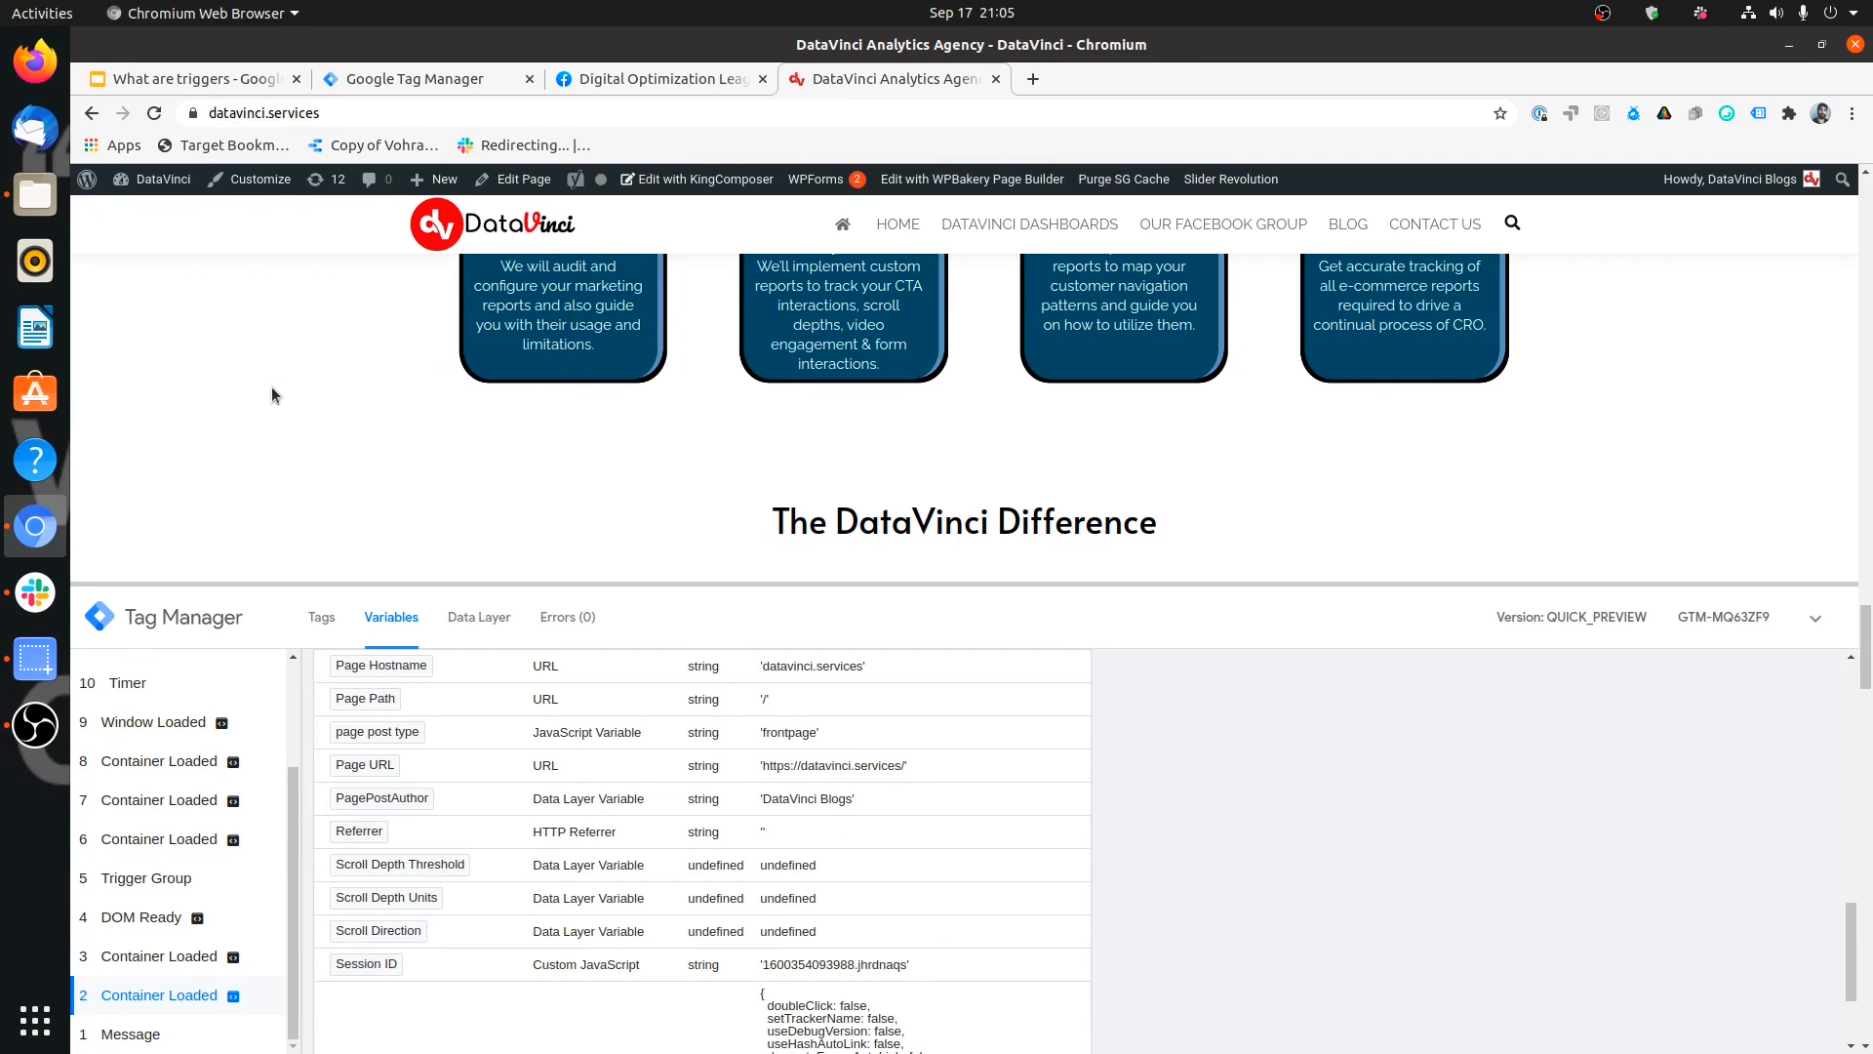
scroll(198, 1016, "down", 4)
scroll(203, 997, "up", 4)
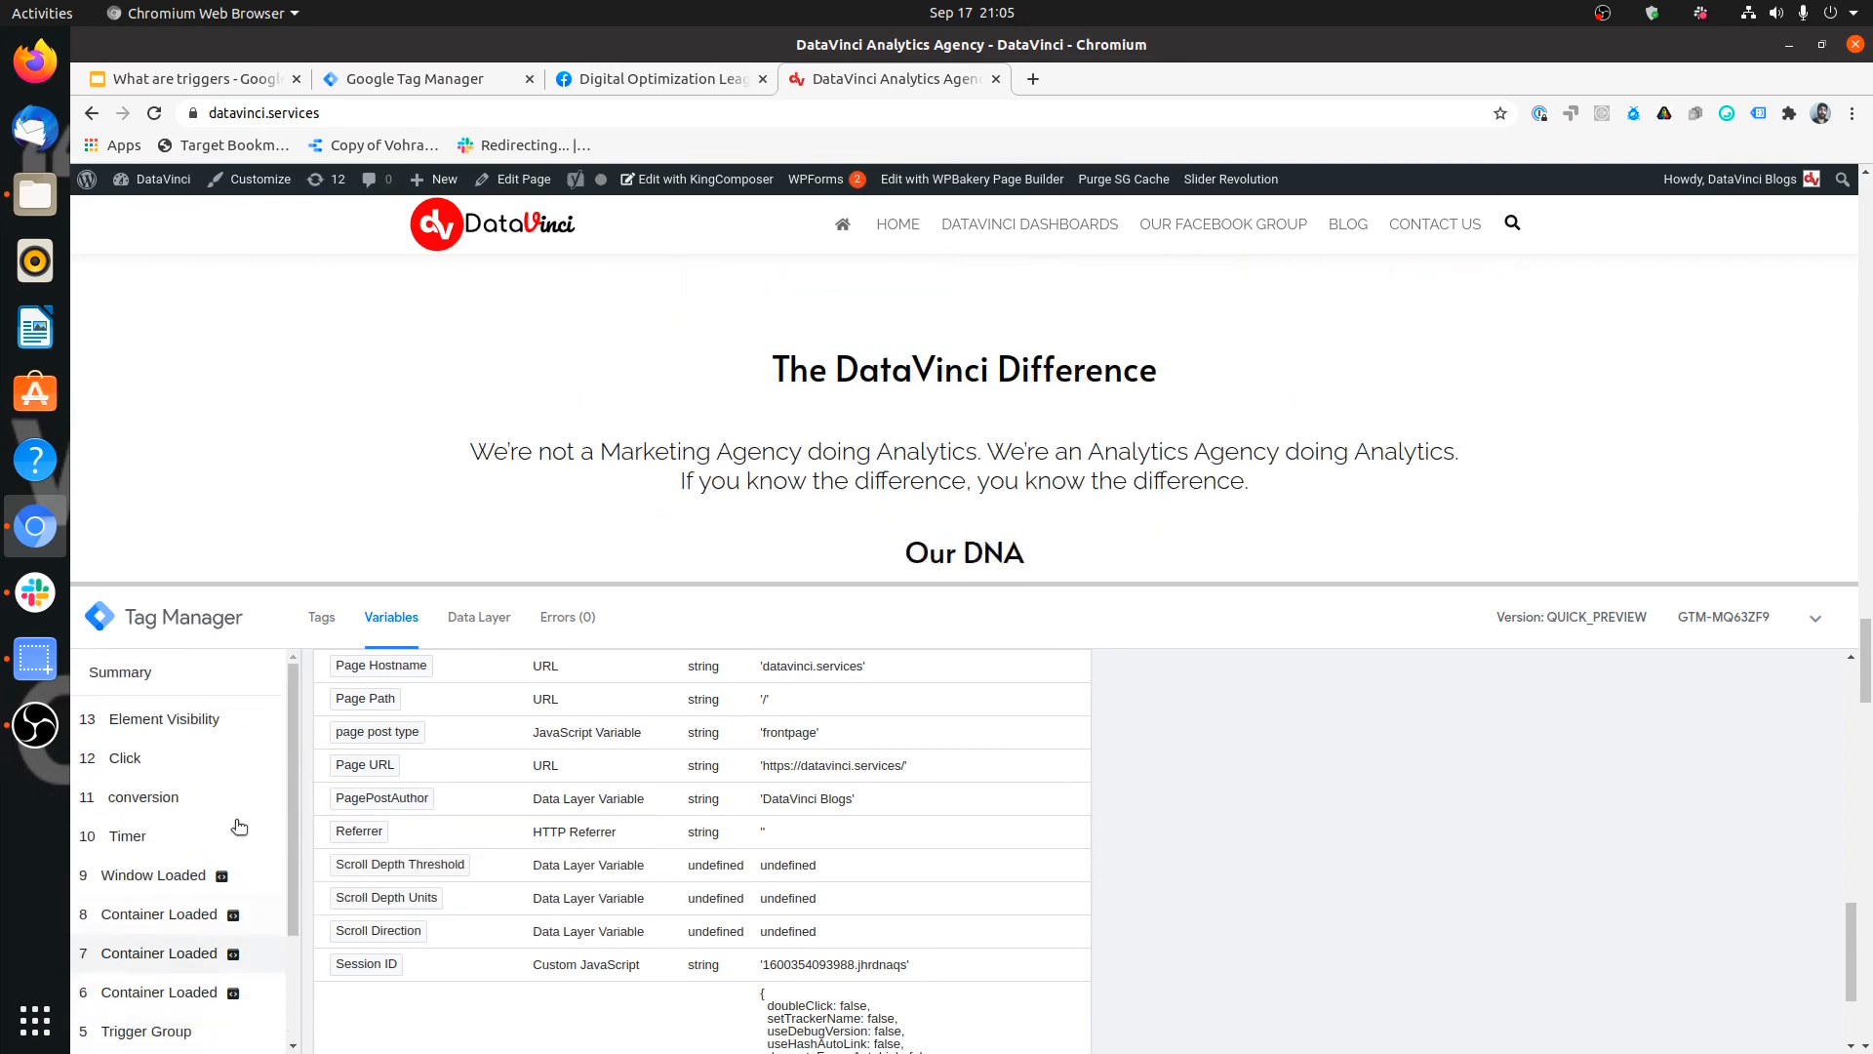
scroll(239, 827, "down", 4)
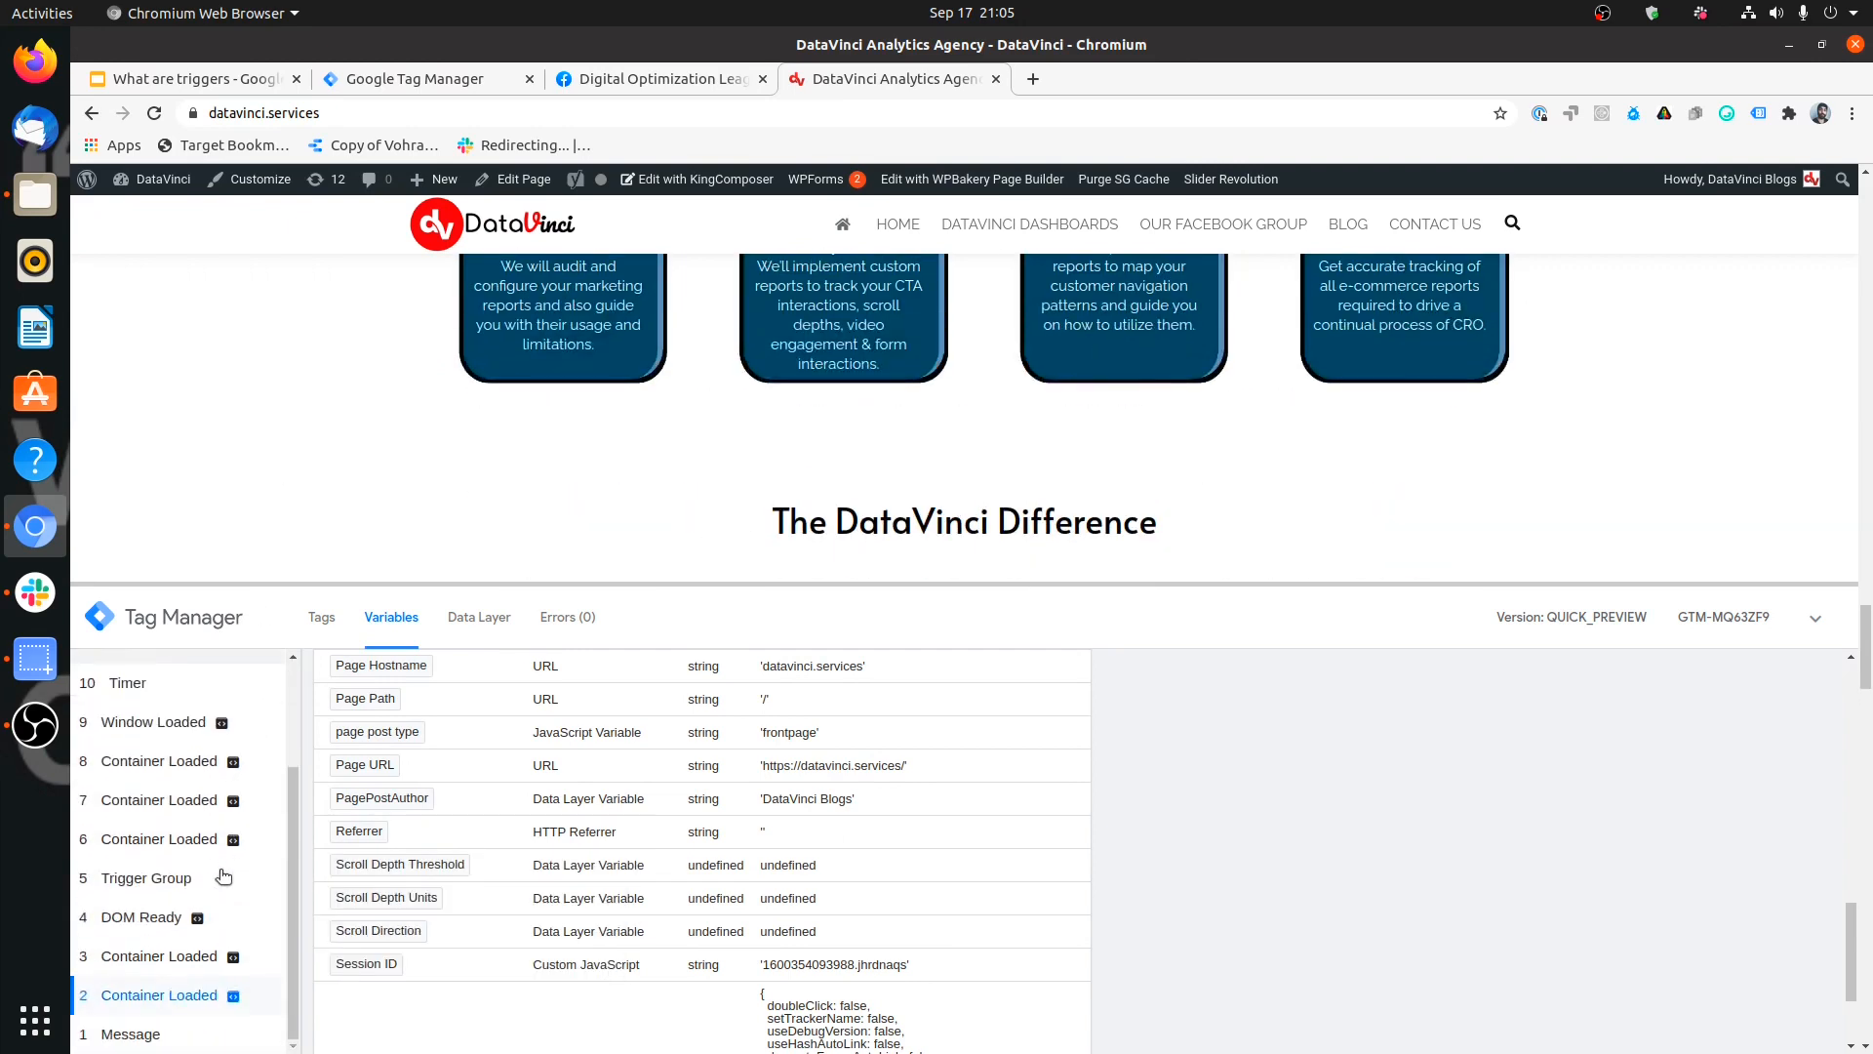
left_click(159, 957)
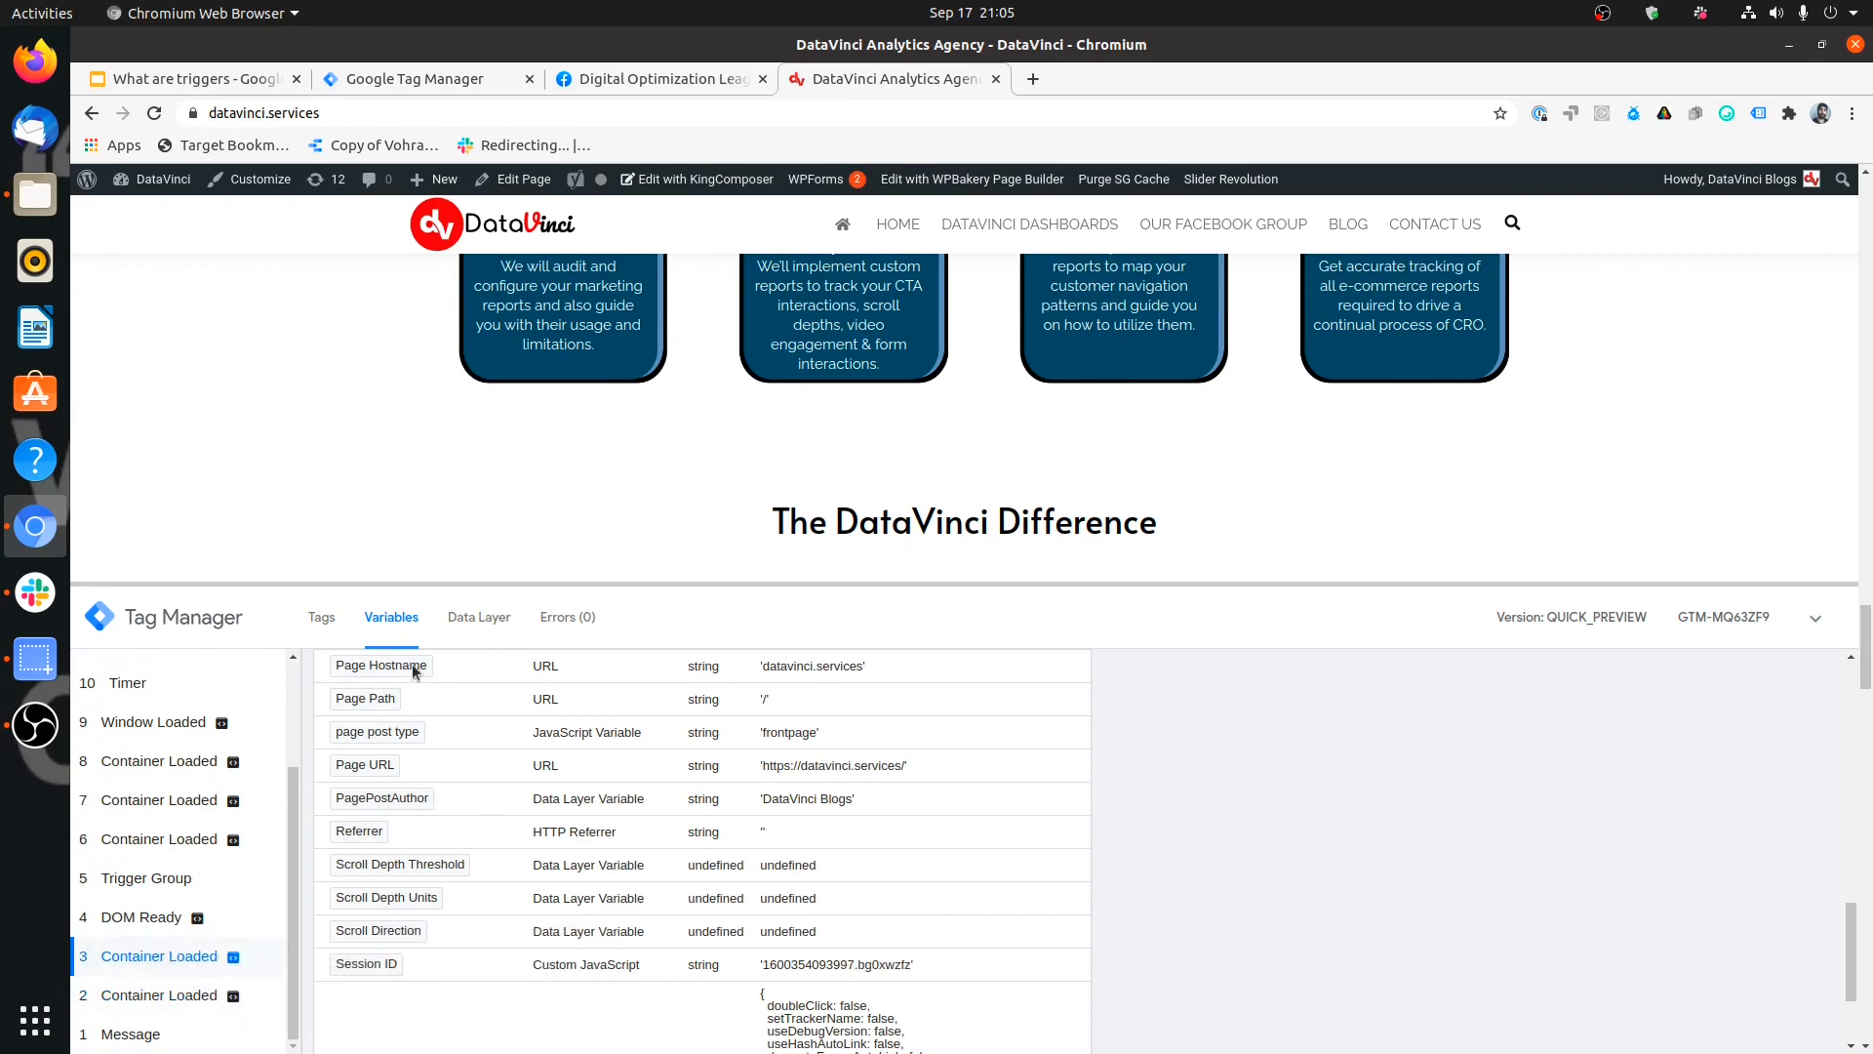
Step: Examine the variable values of the Container Loaded event, from the event and click variables to Page Path and Page URL
scroll(420, 732, "down", 3)
scroll(400, 839, "up", 6)
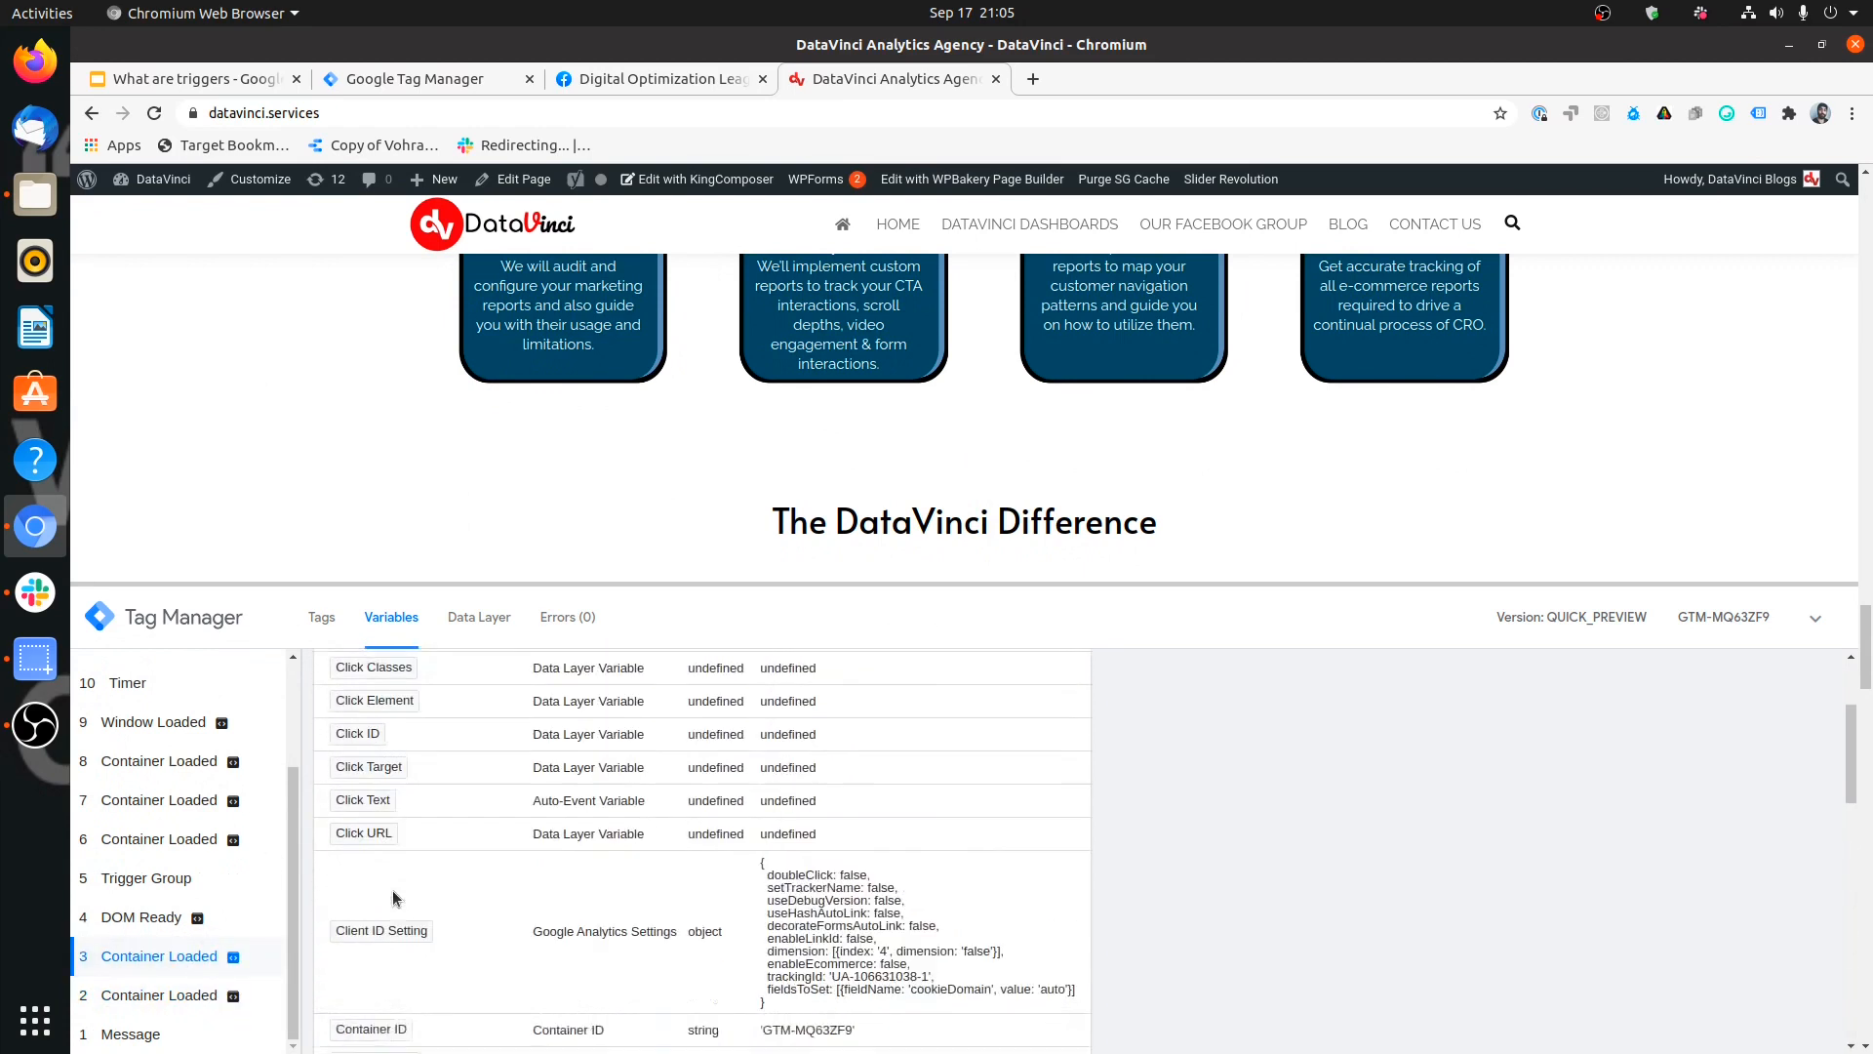
scroll(392, 889, "up", 5)
left_click_drag(814, 739, 763, 736)
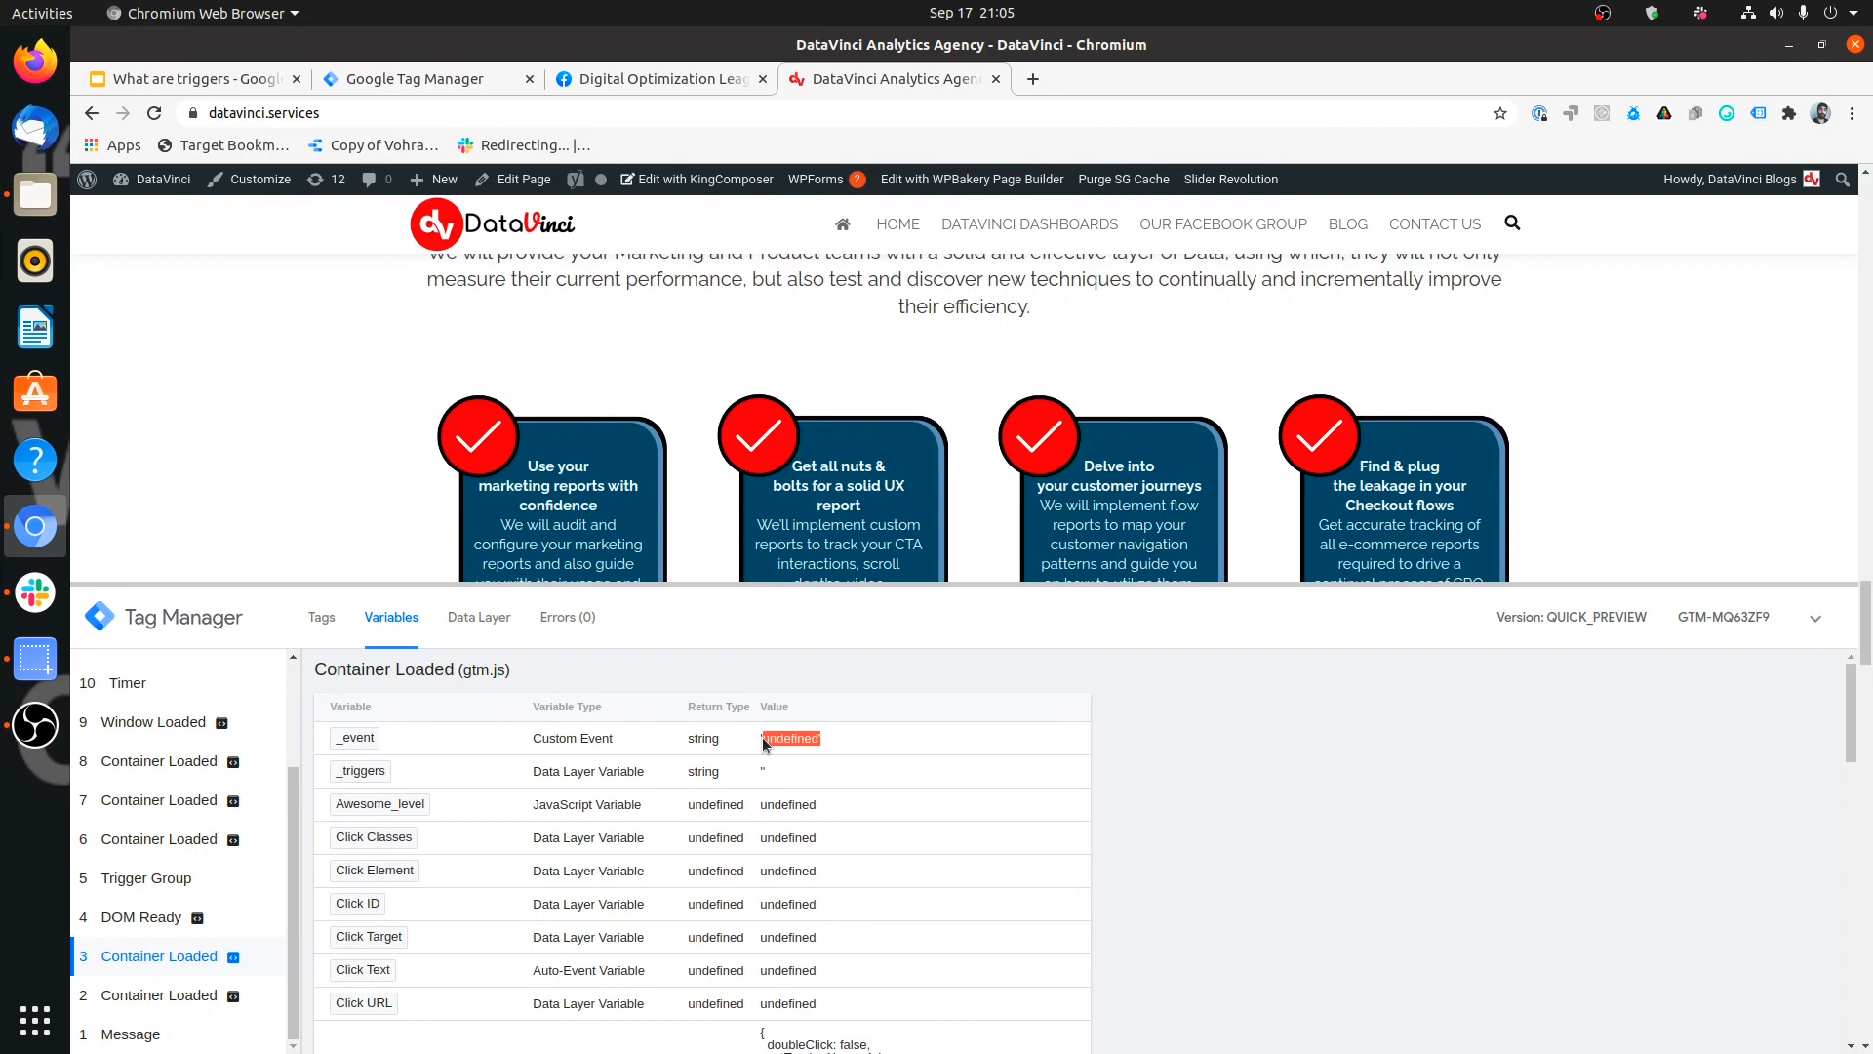
double_click(812, 805)
scroll(765, 917, "down", 7)
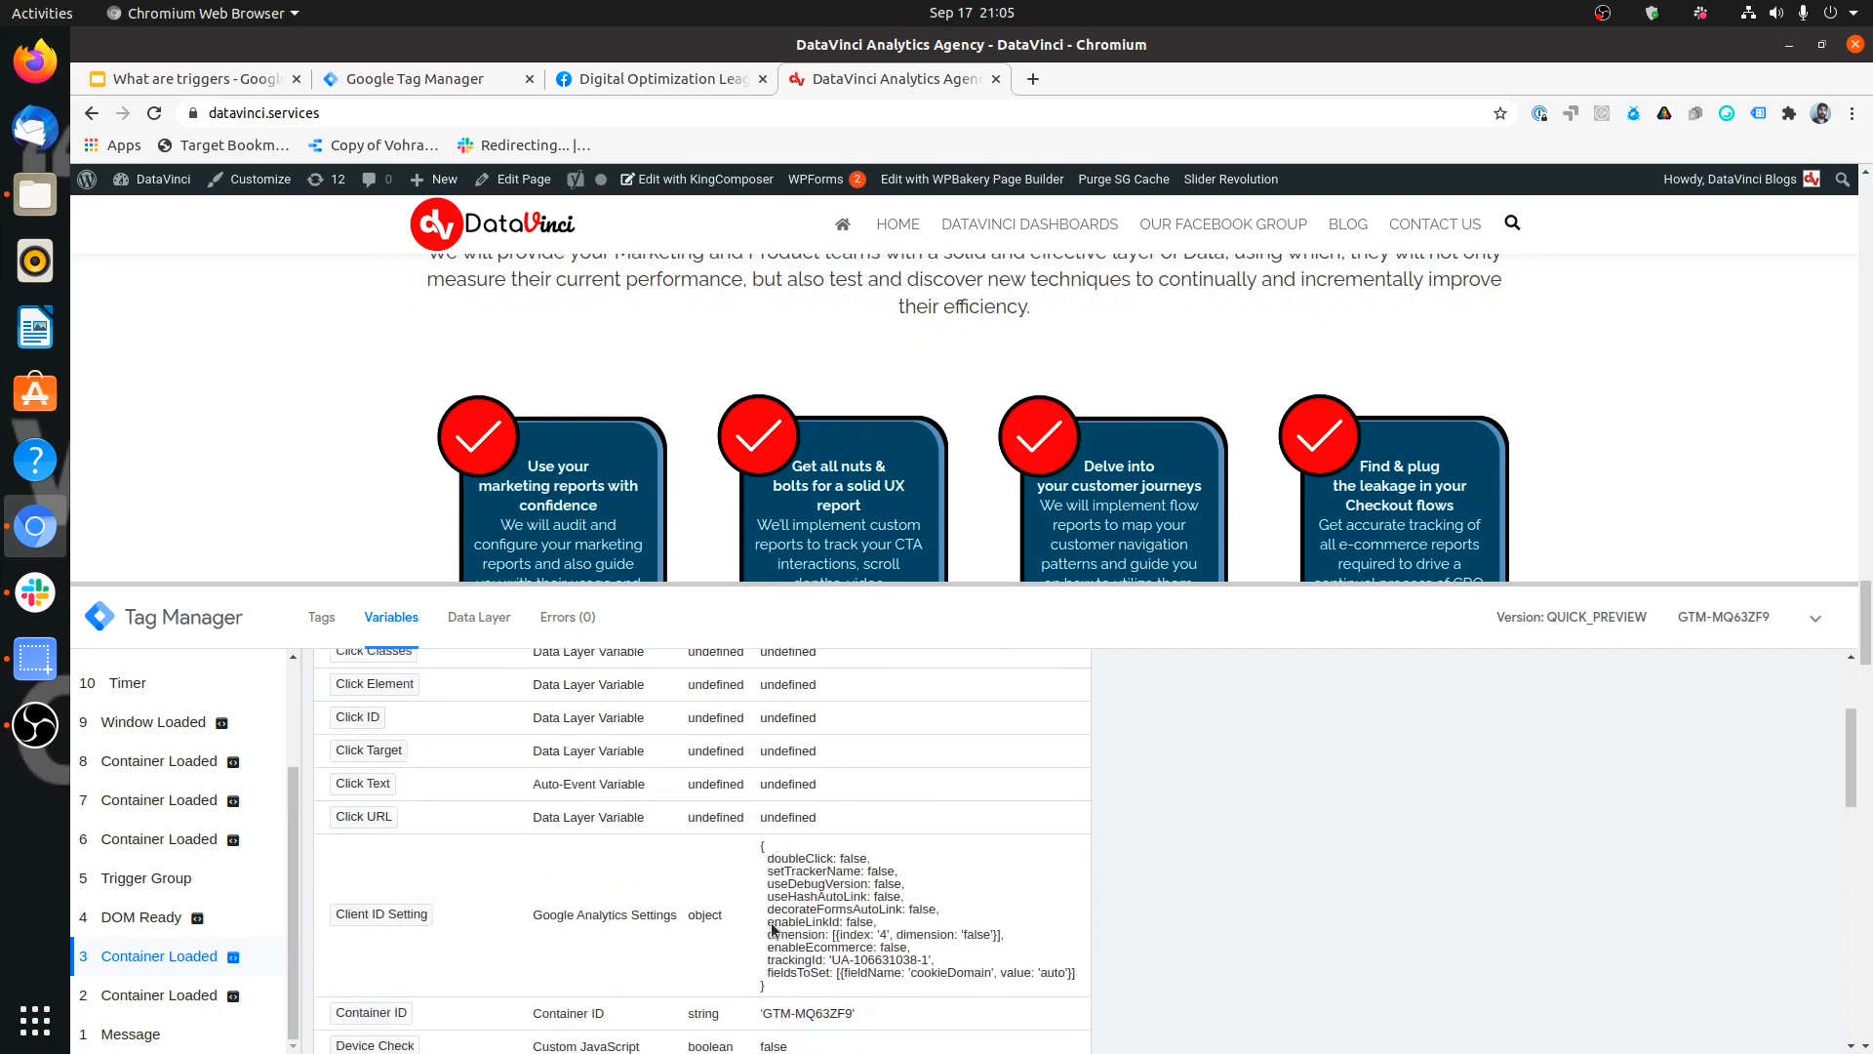
scroll(775, 917, "up", 4)
scroll(776, 917, "up", 1)
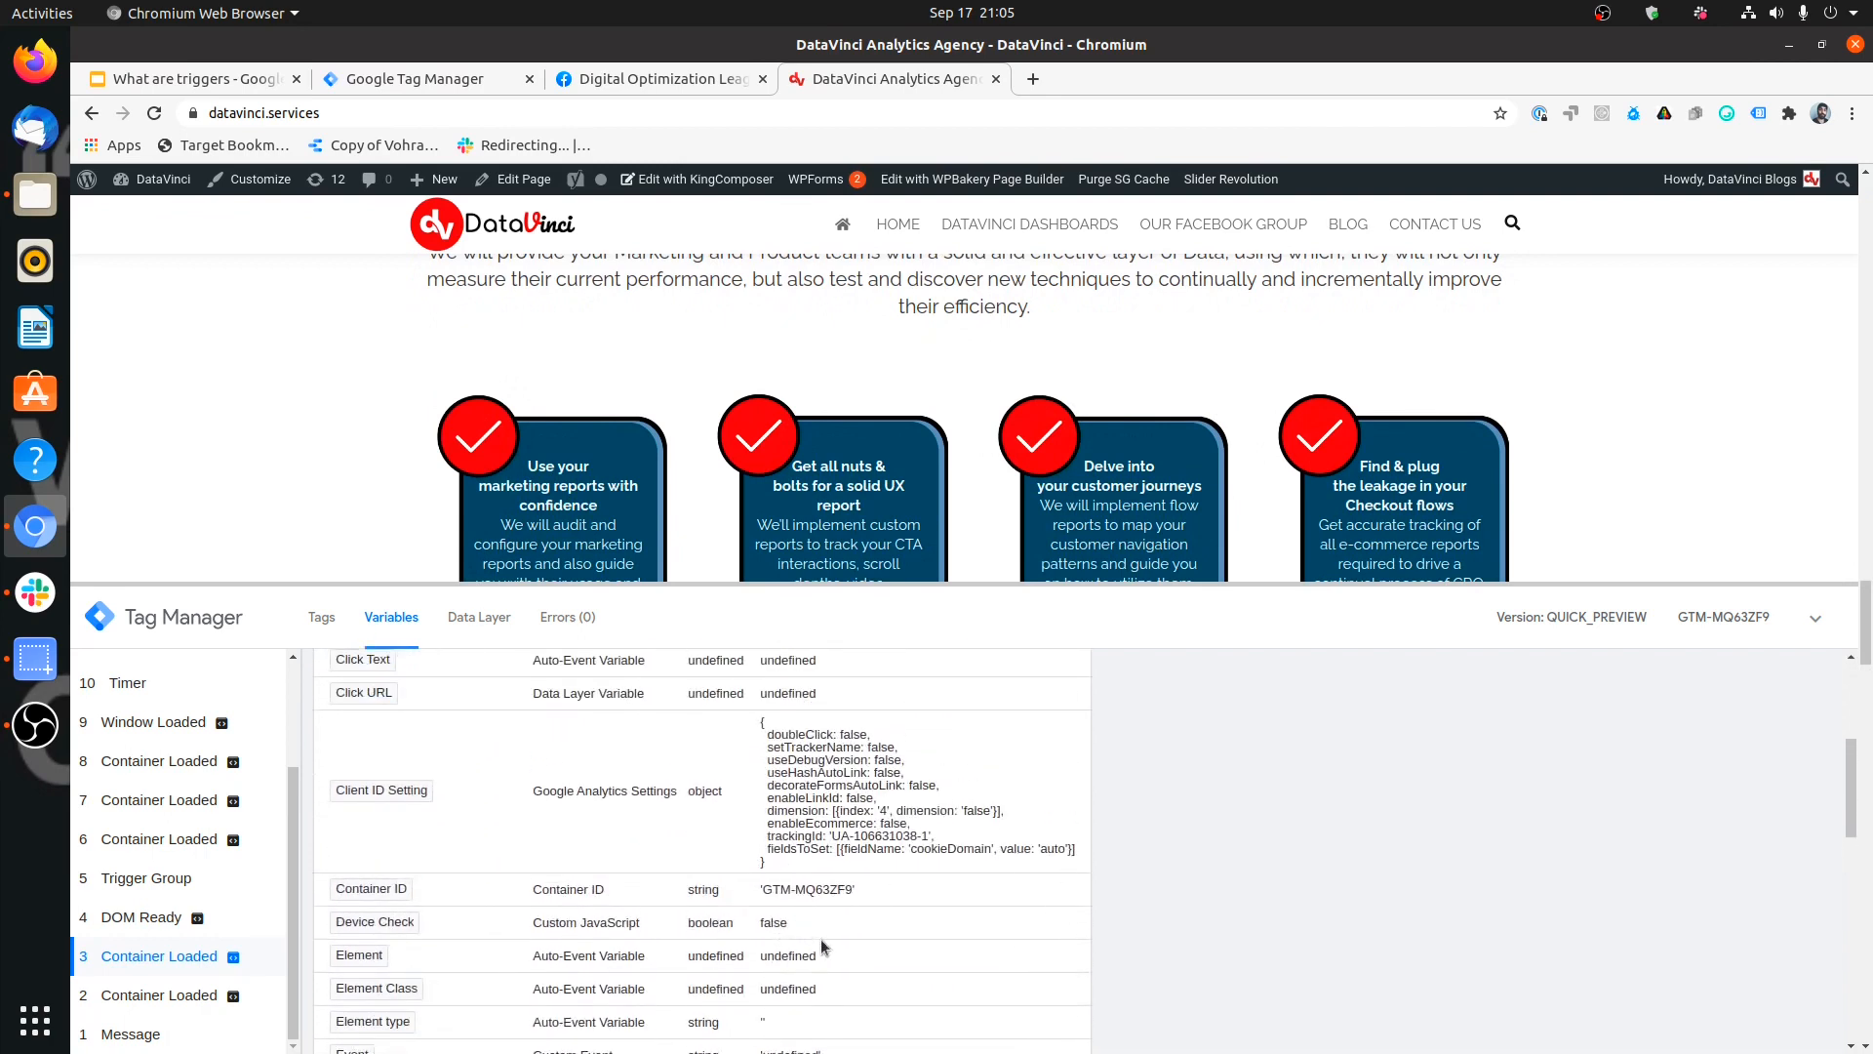
left_click_drag(767, 961, 766, 961)
scroll(798, 761, "down", 5)
scroll(863, 803, "down", 4)
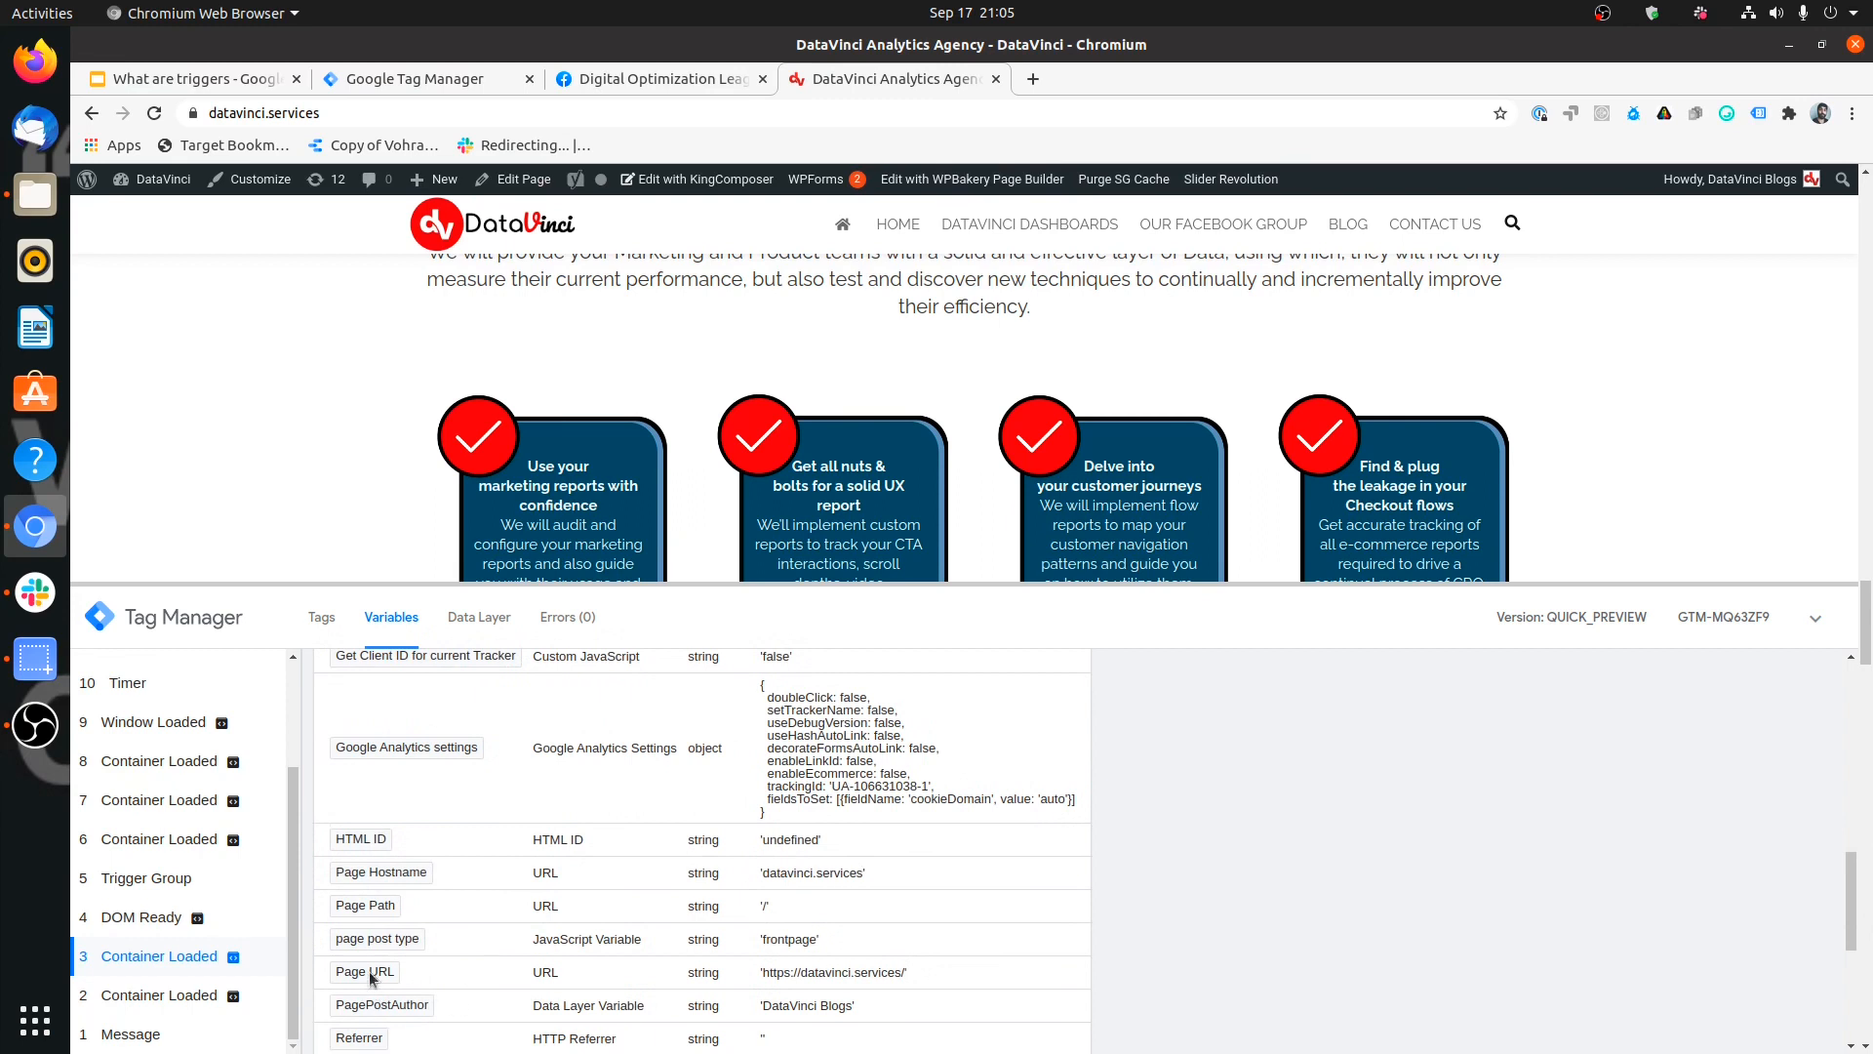
scroll(863, 839, "down", 4)
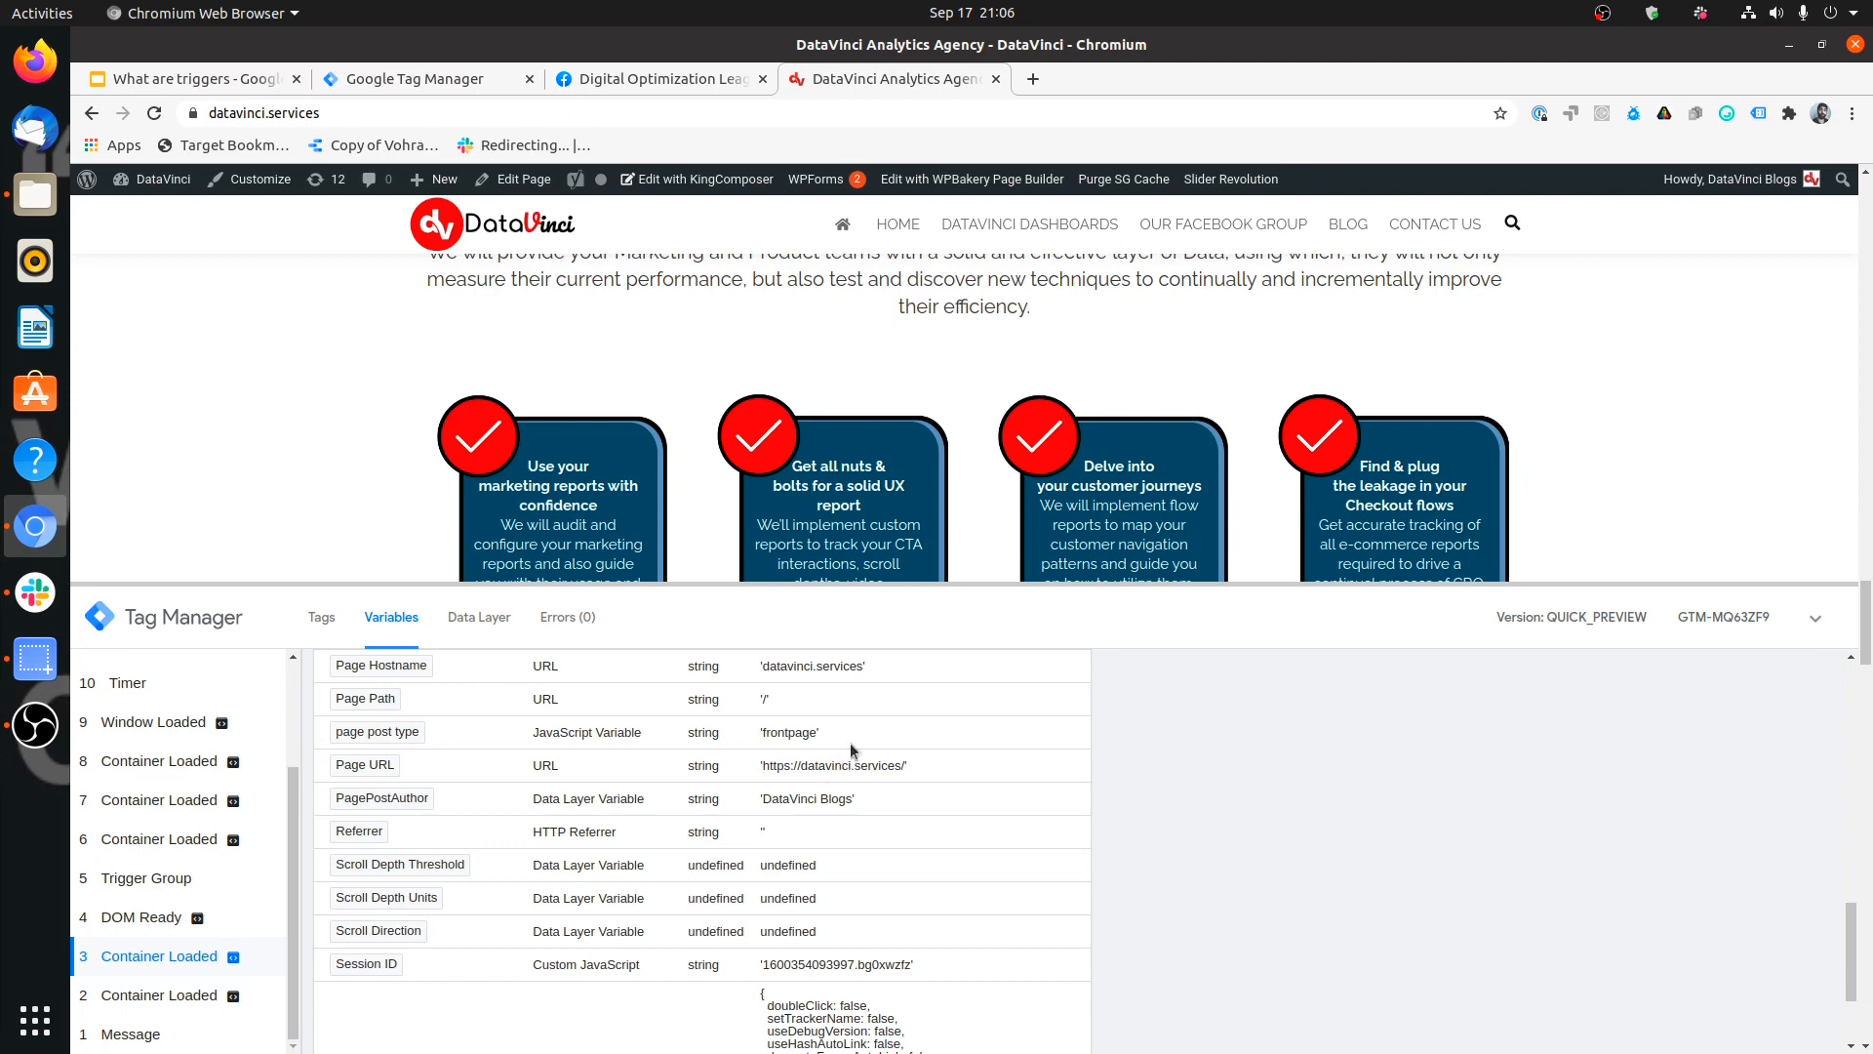
Step: Switch back to the Google Tag Manager trigger, set its condition variable to Page URL, and place the cursor in the empty condition value
left_click(476, 78)
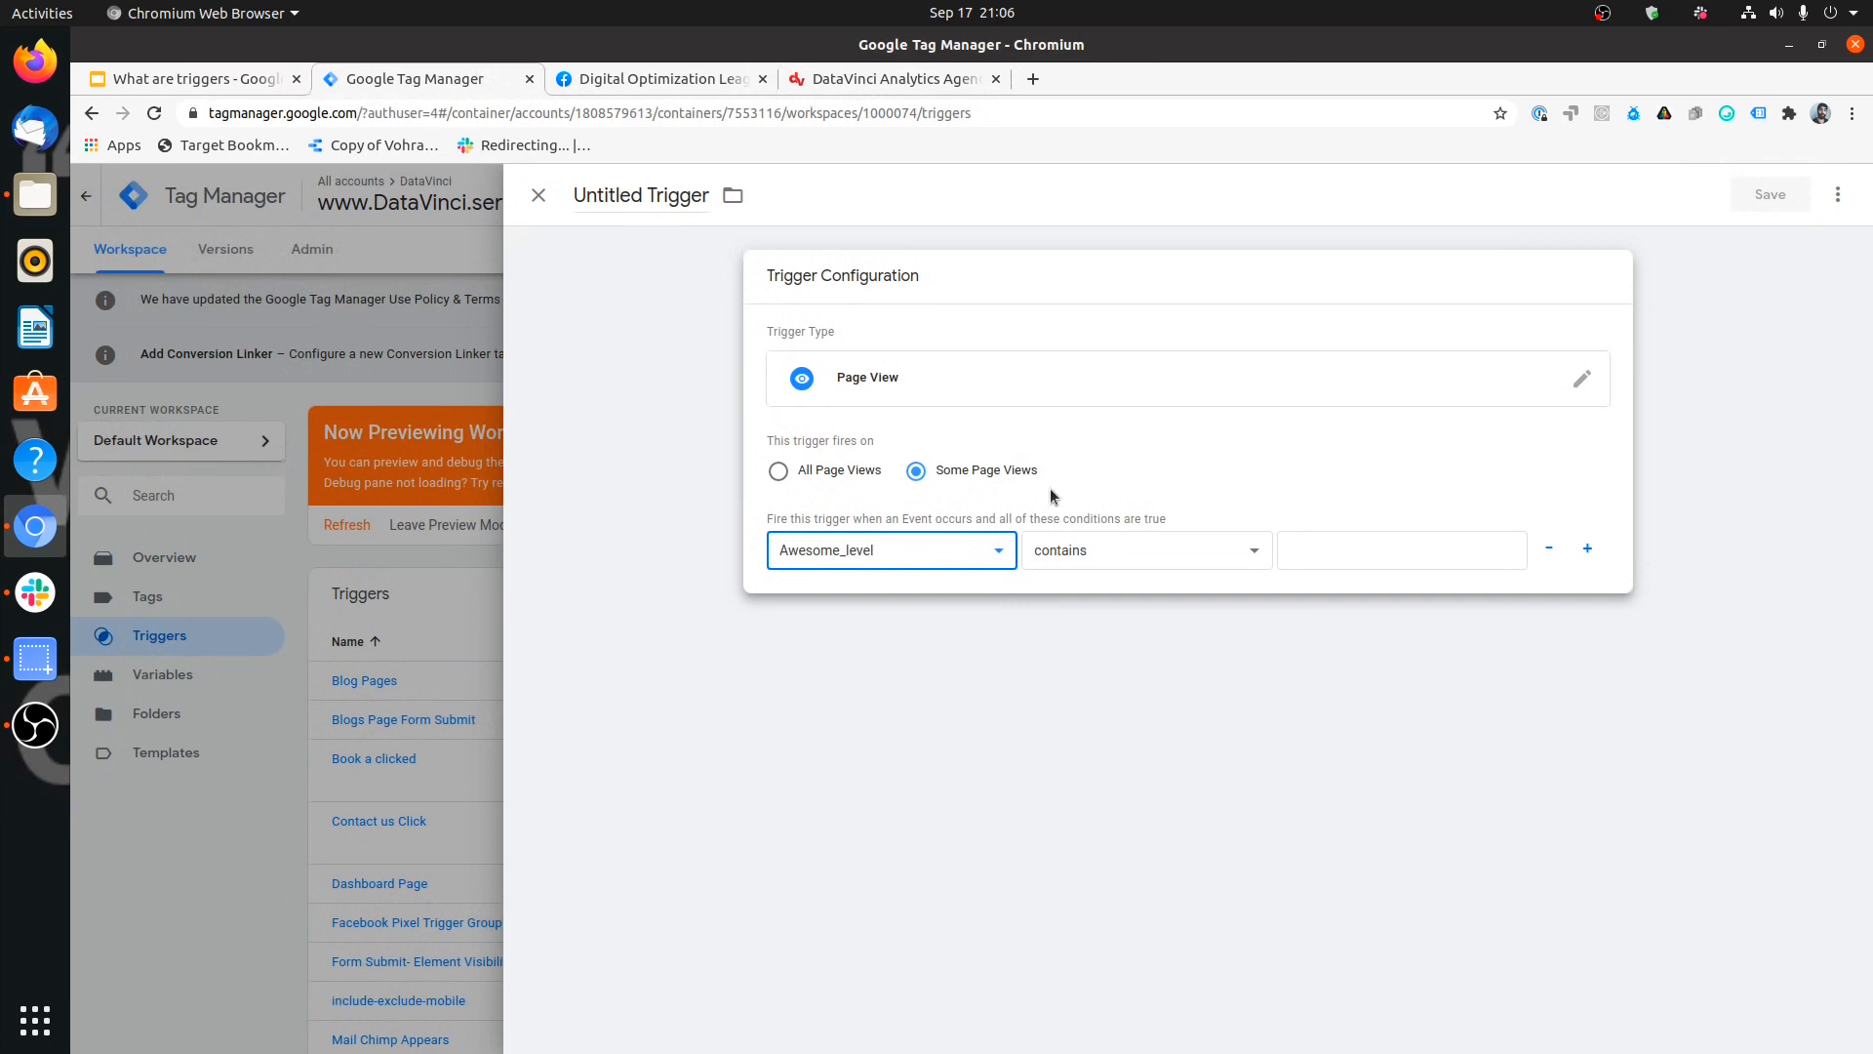
left_click(990, 549)
scroll(961, 696, "down", 1)
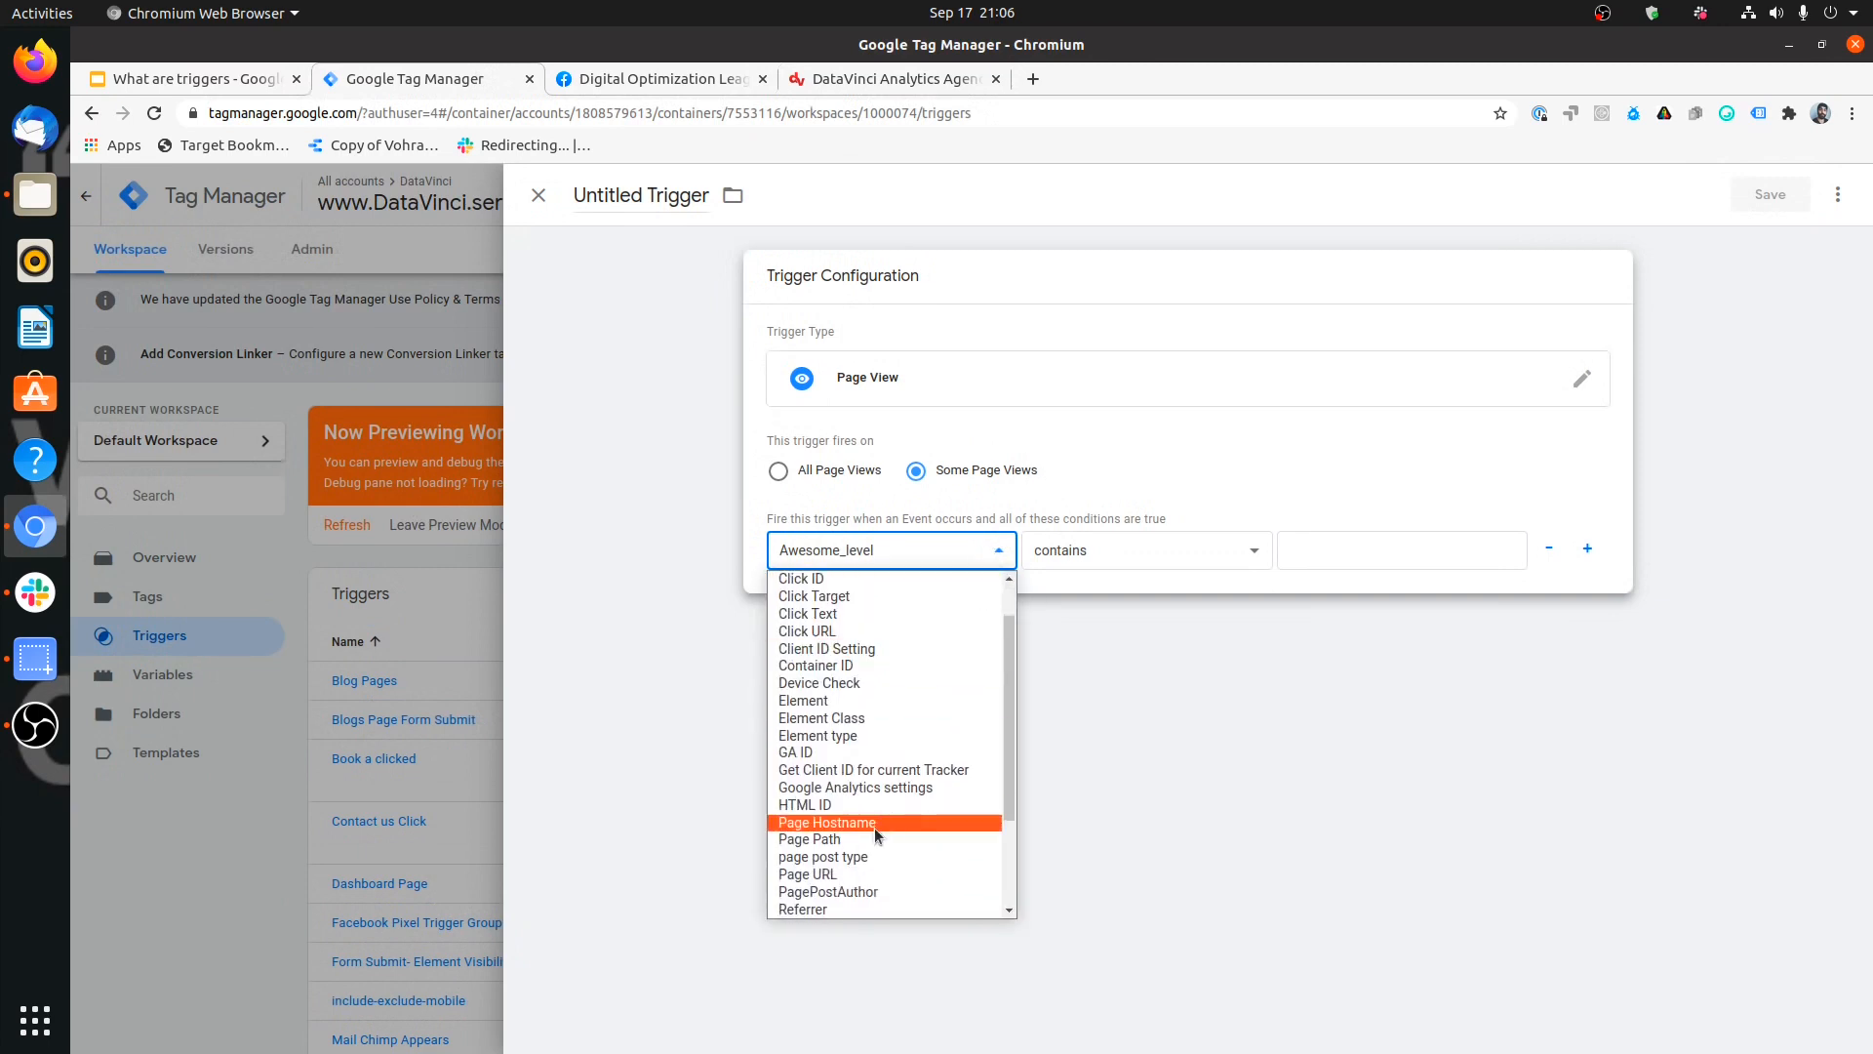
left_click(868, 837)
left_click(926, 558)
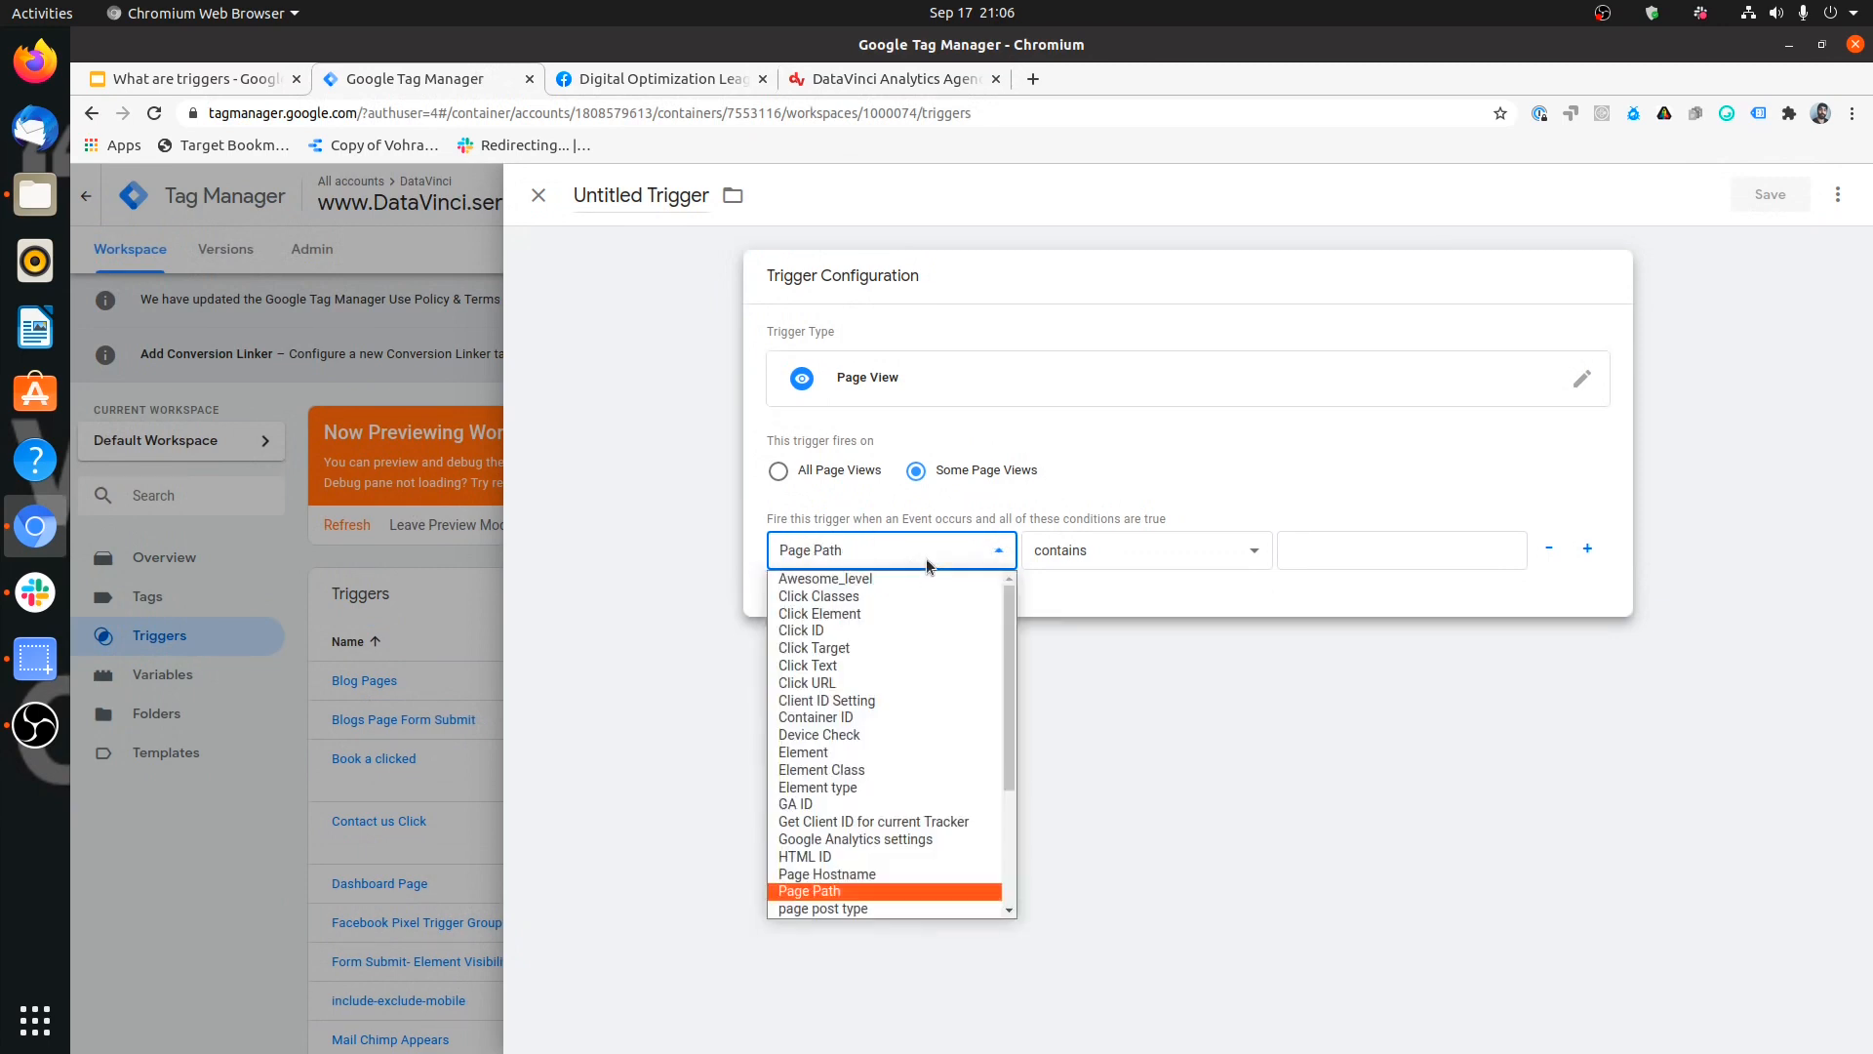
scroll(888, 798, "down", 1)
left_click(887, 867)
left_click(1299, 546)
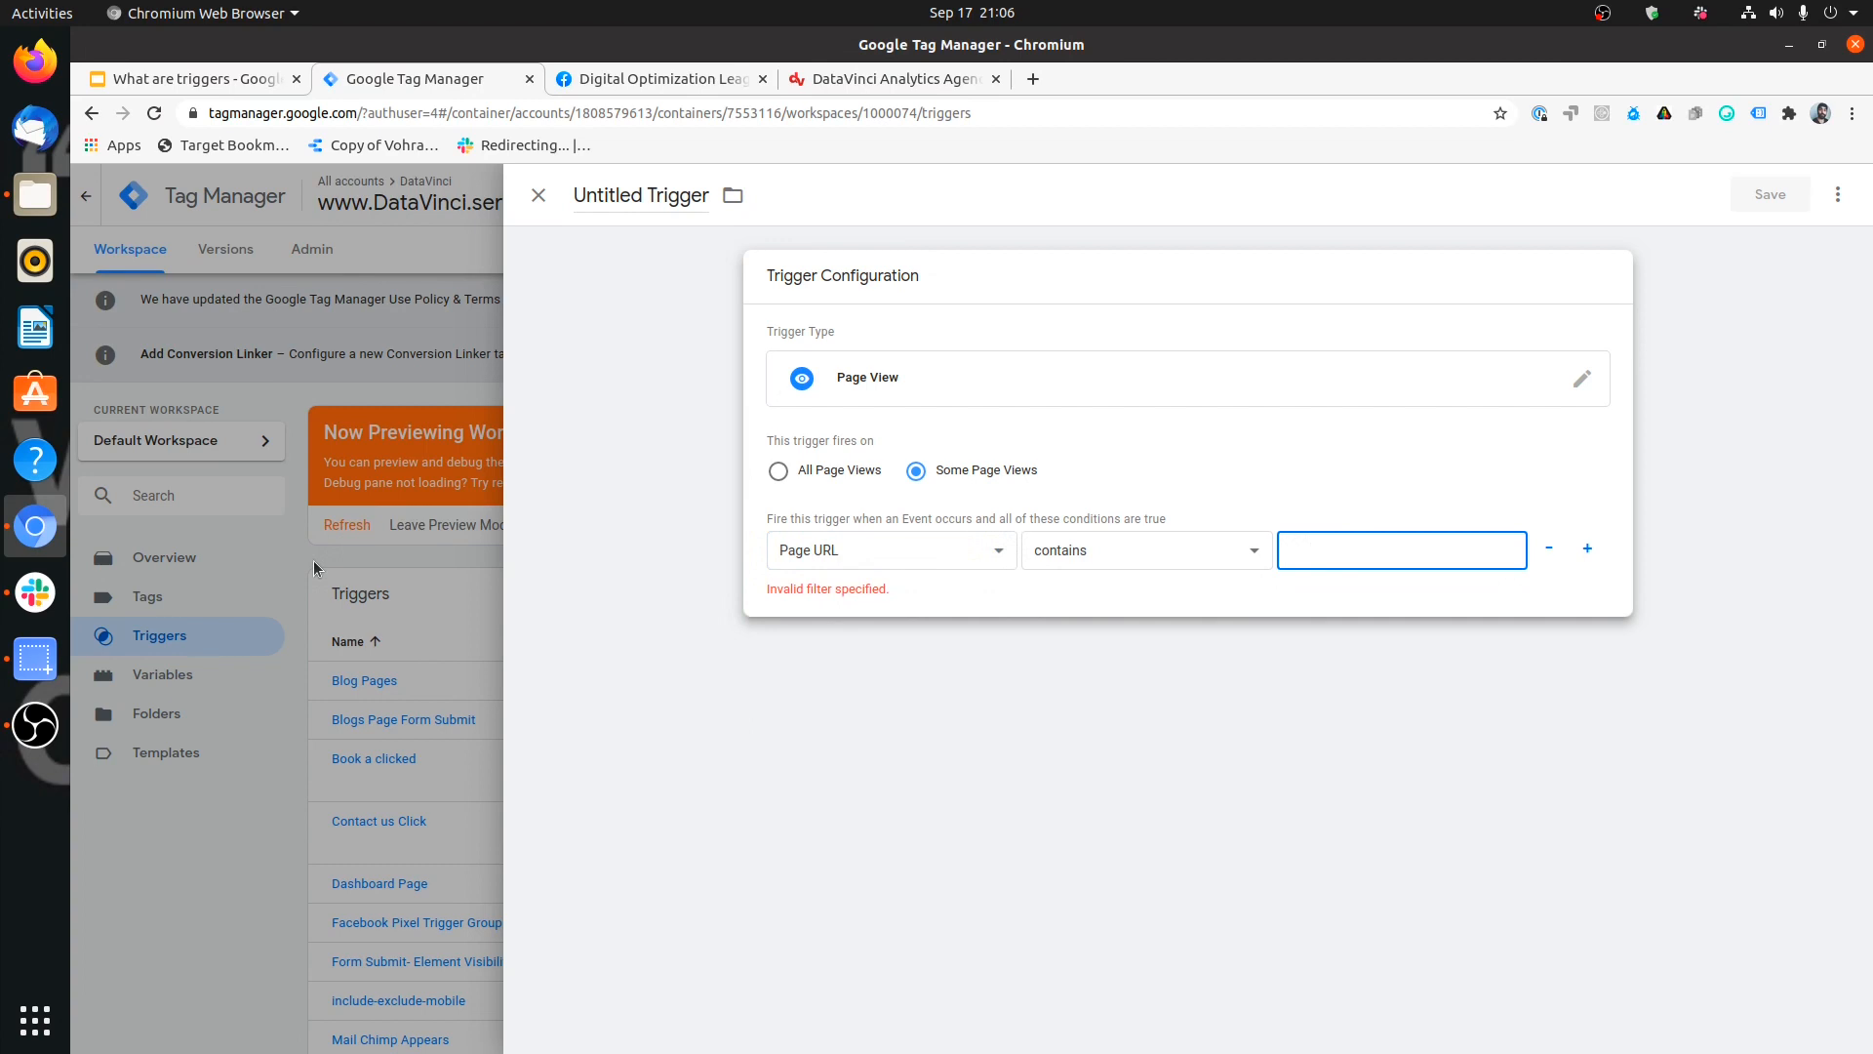
left_click(973, 551)
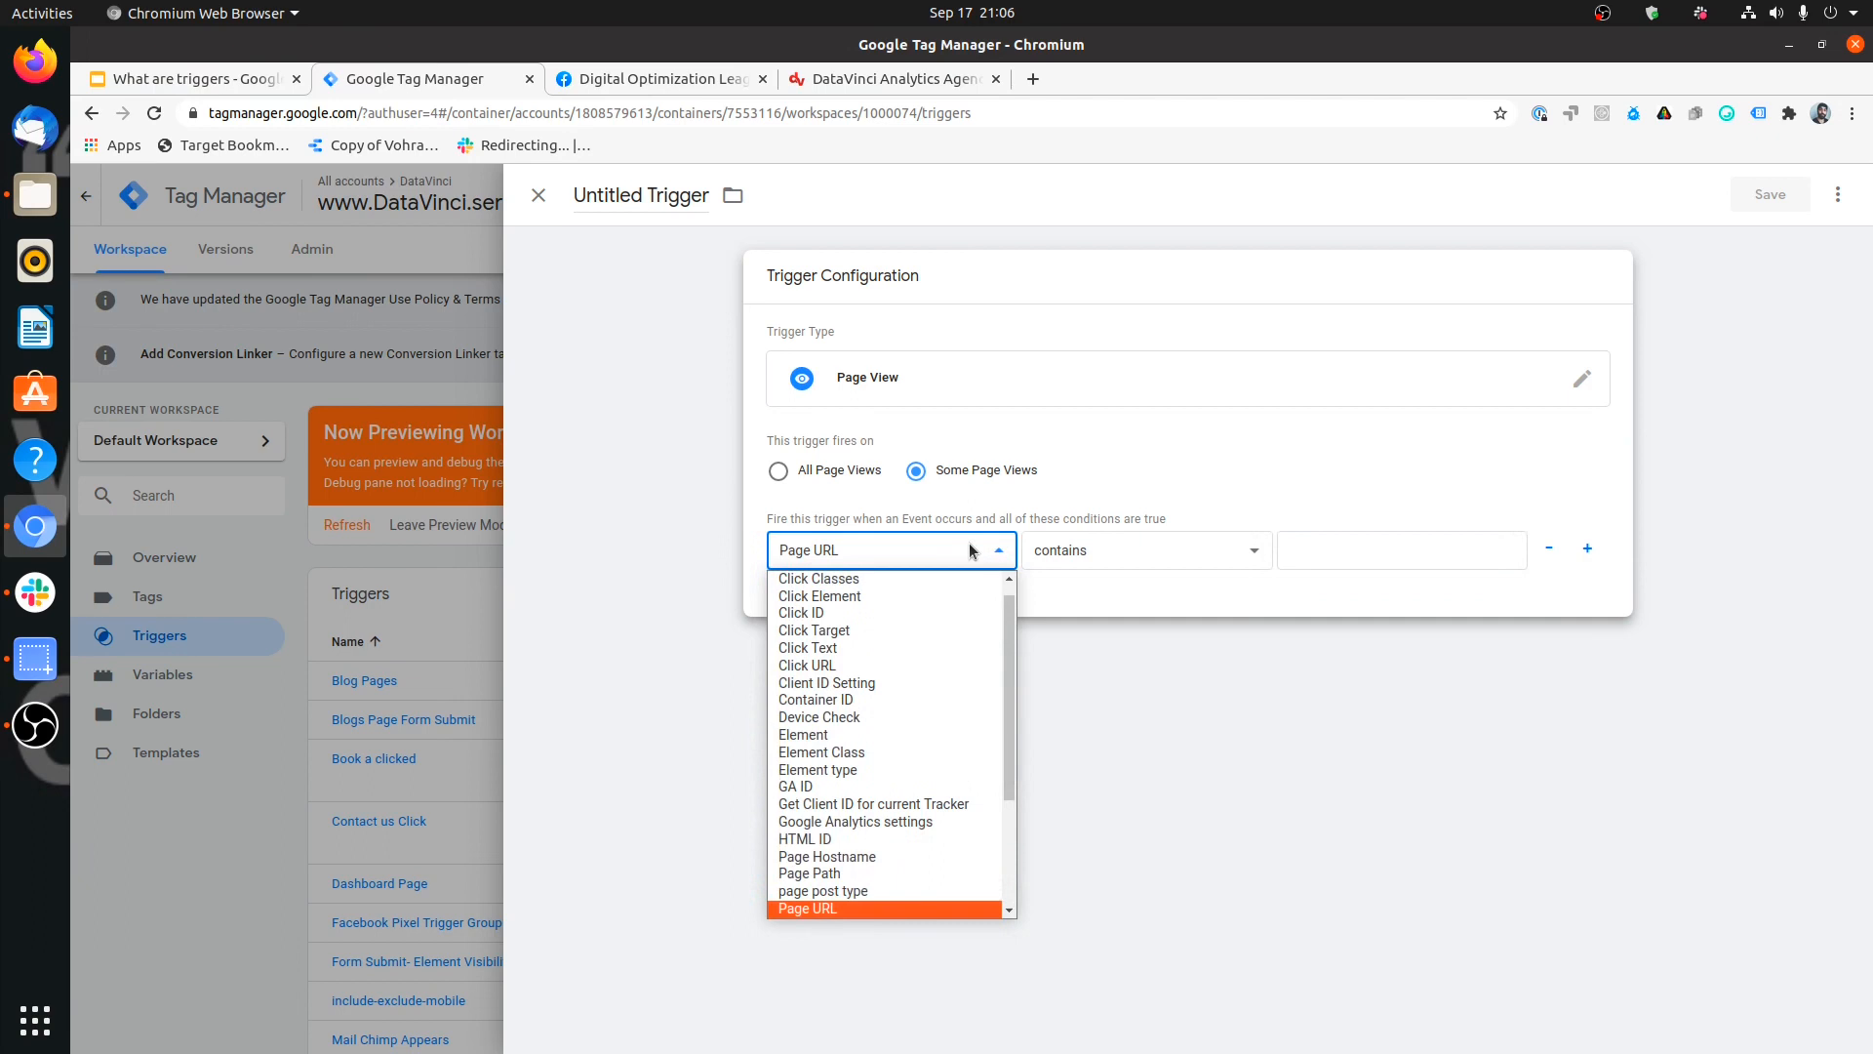
left_click(1381, 566)
left_click(1351, 539)
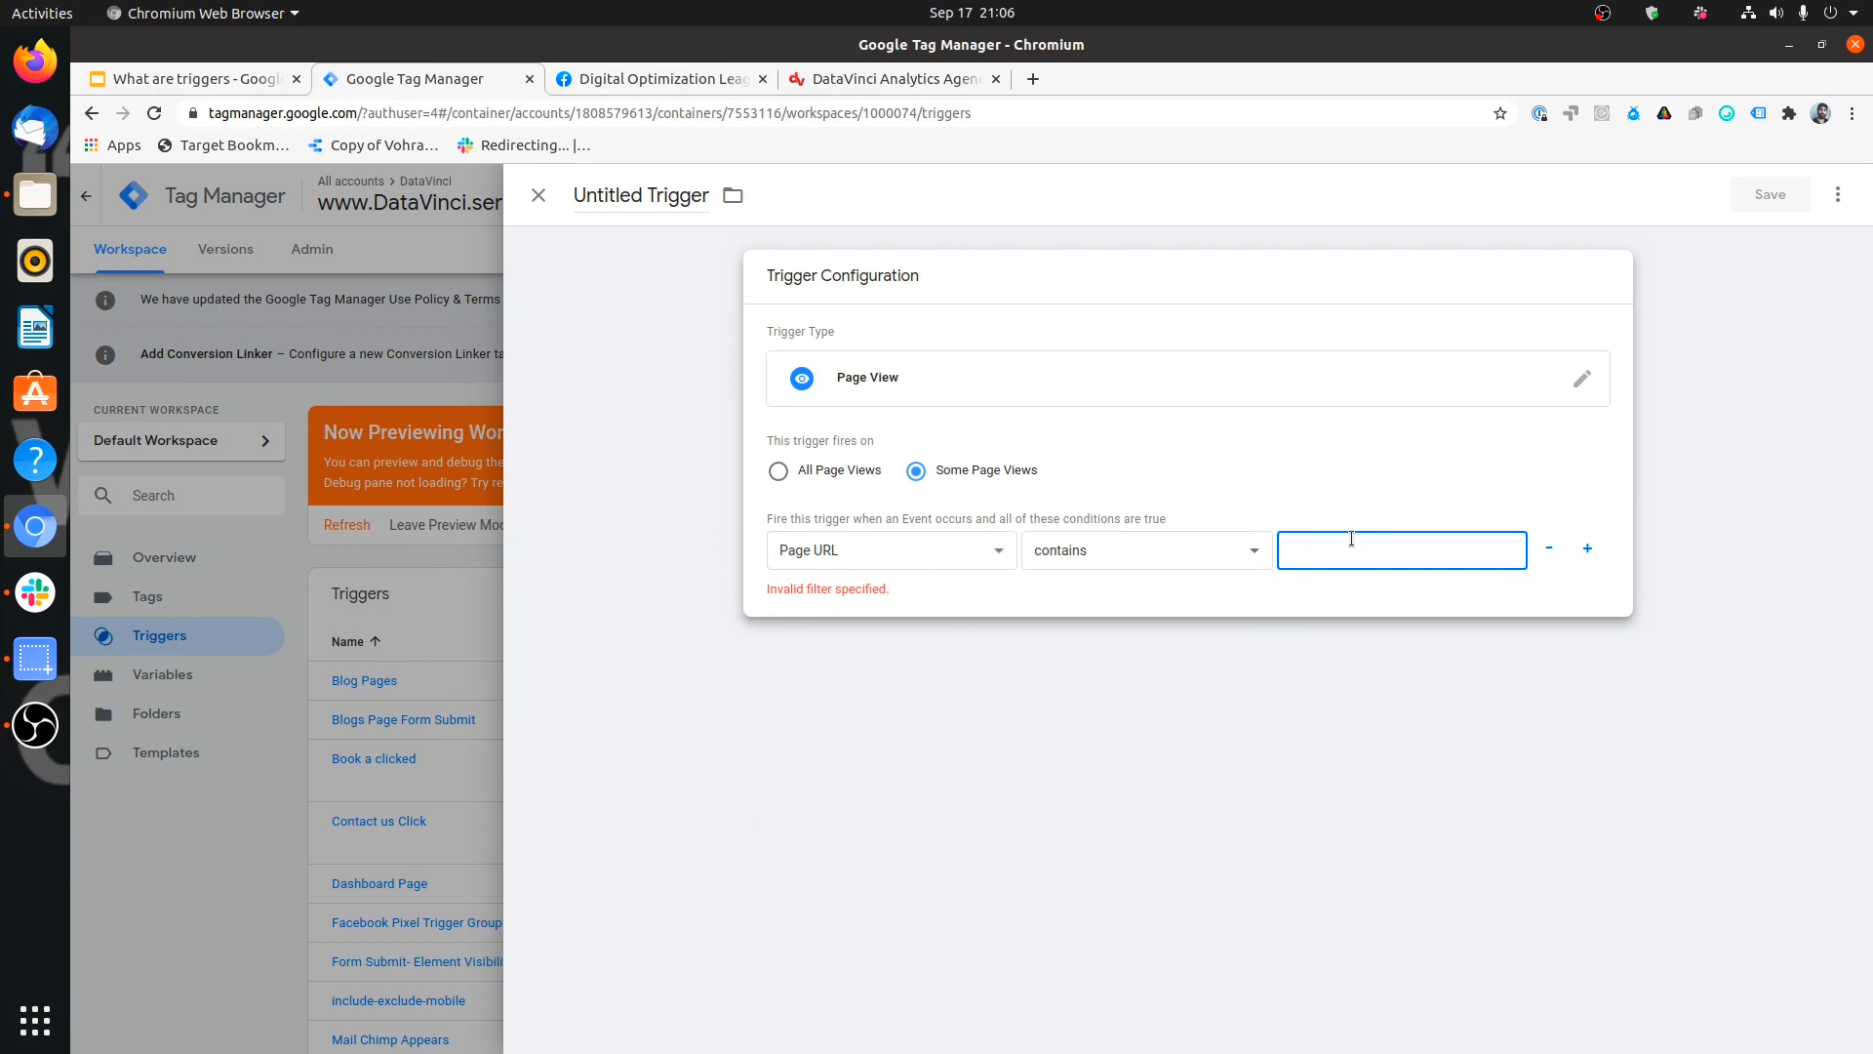
Step: Switch to the DataVinci website and look through the first preview events, opening the second event, Container Loaded, and the Message event
left_click(911, 79)
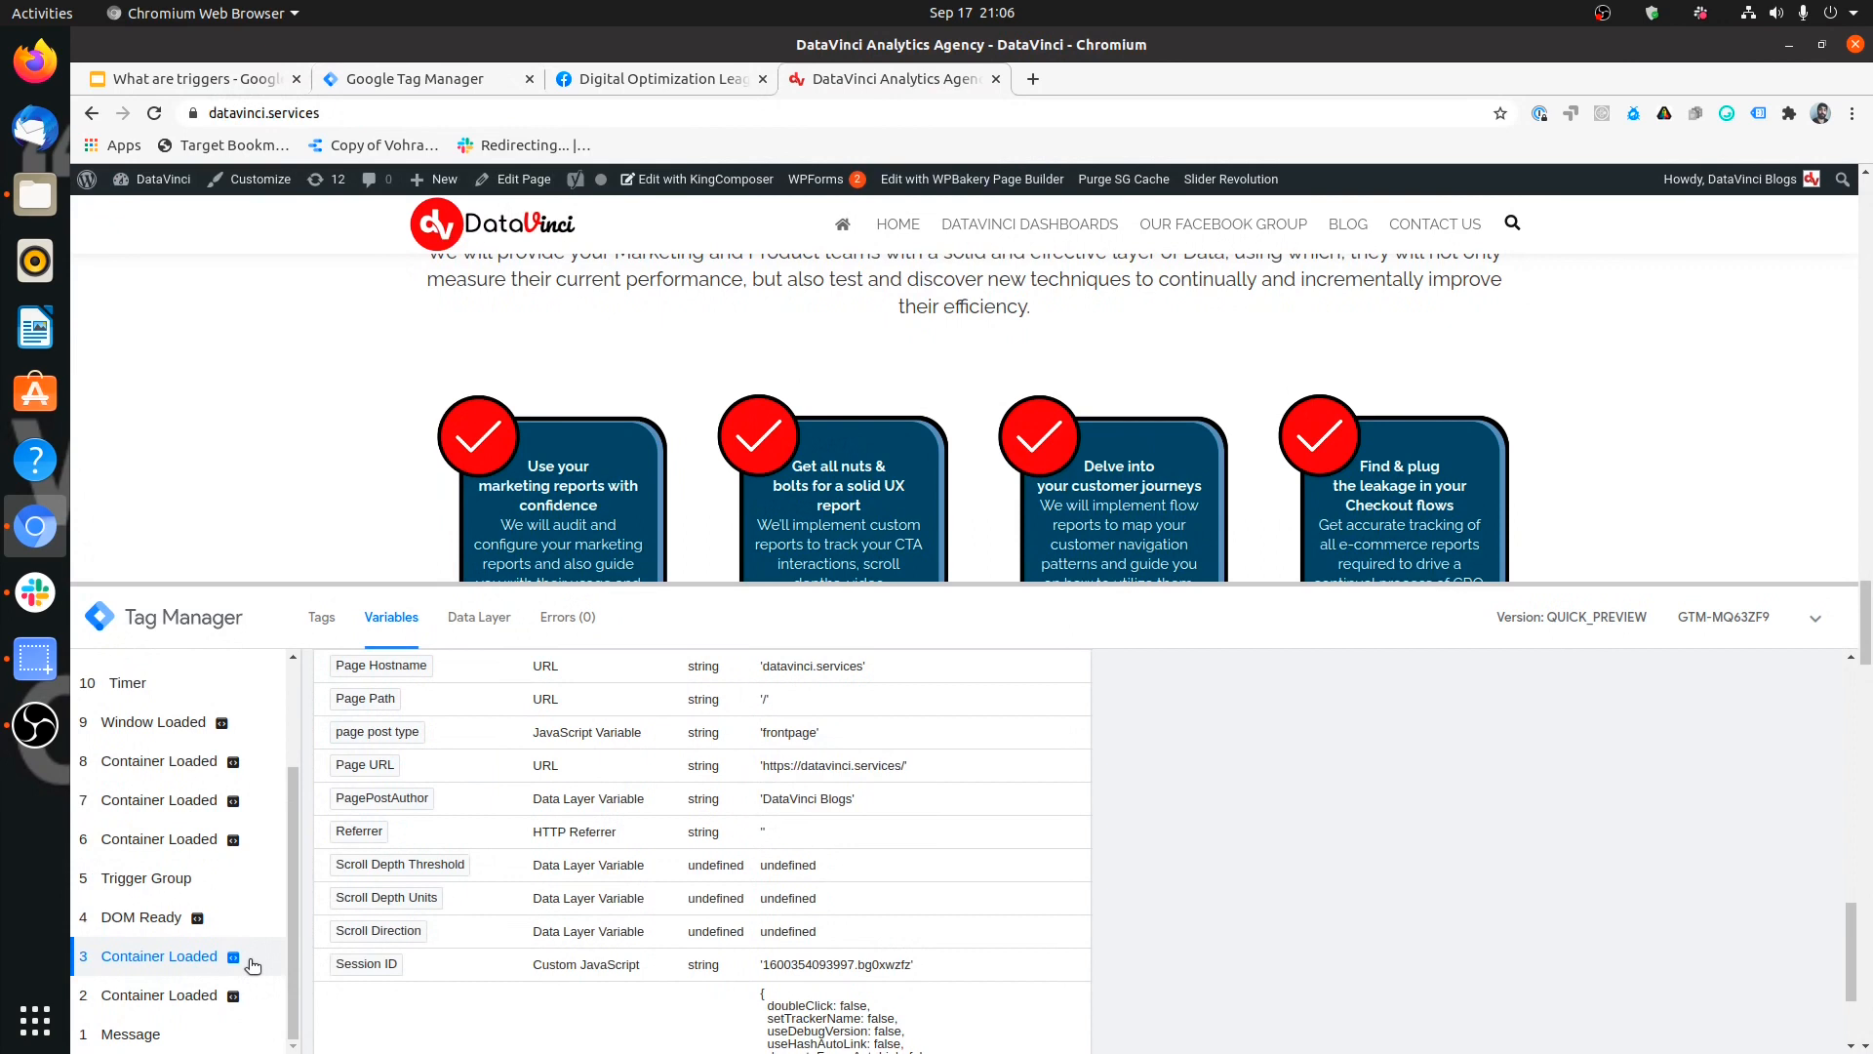
scroll(198, 1017, "down", 1)
scroll(197, 1018, "up", 1)
scroll(242, 916, "down", 1)
scroll(219, 997, "down", 3)
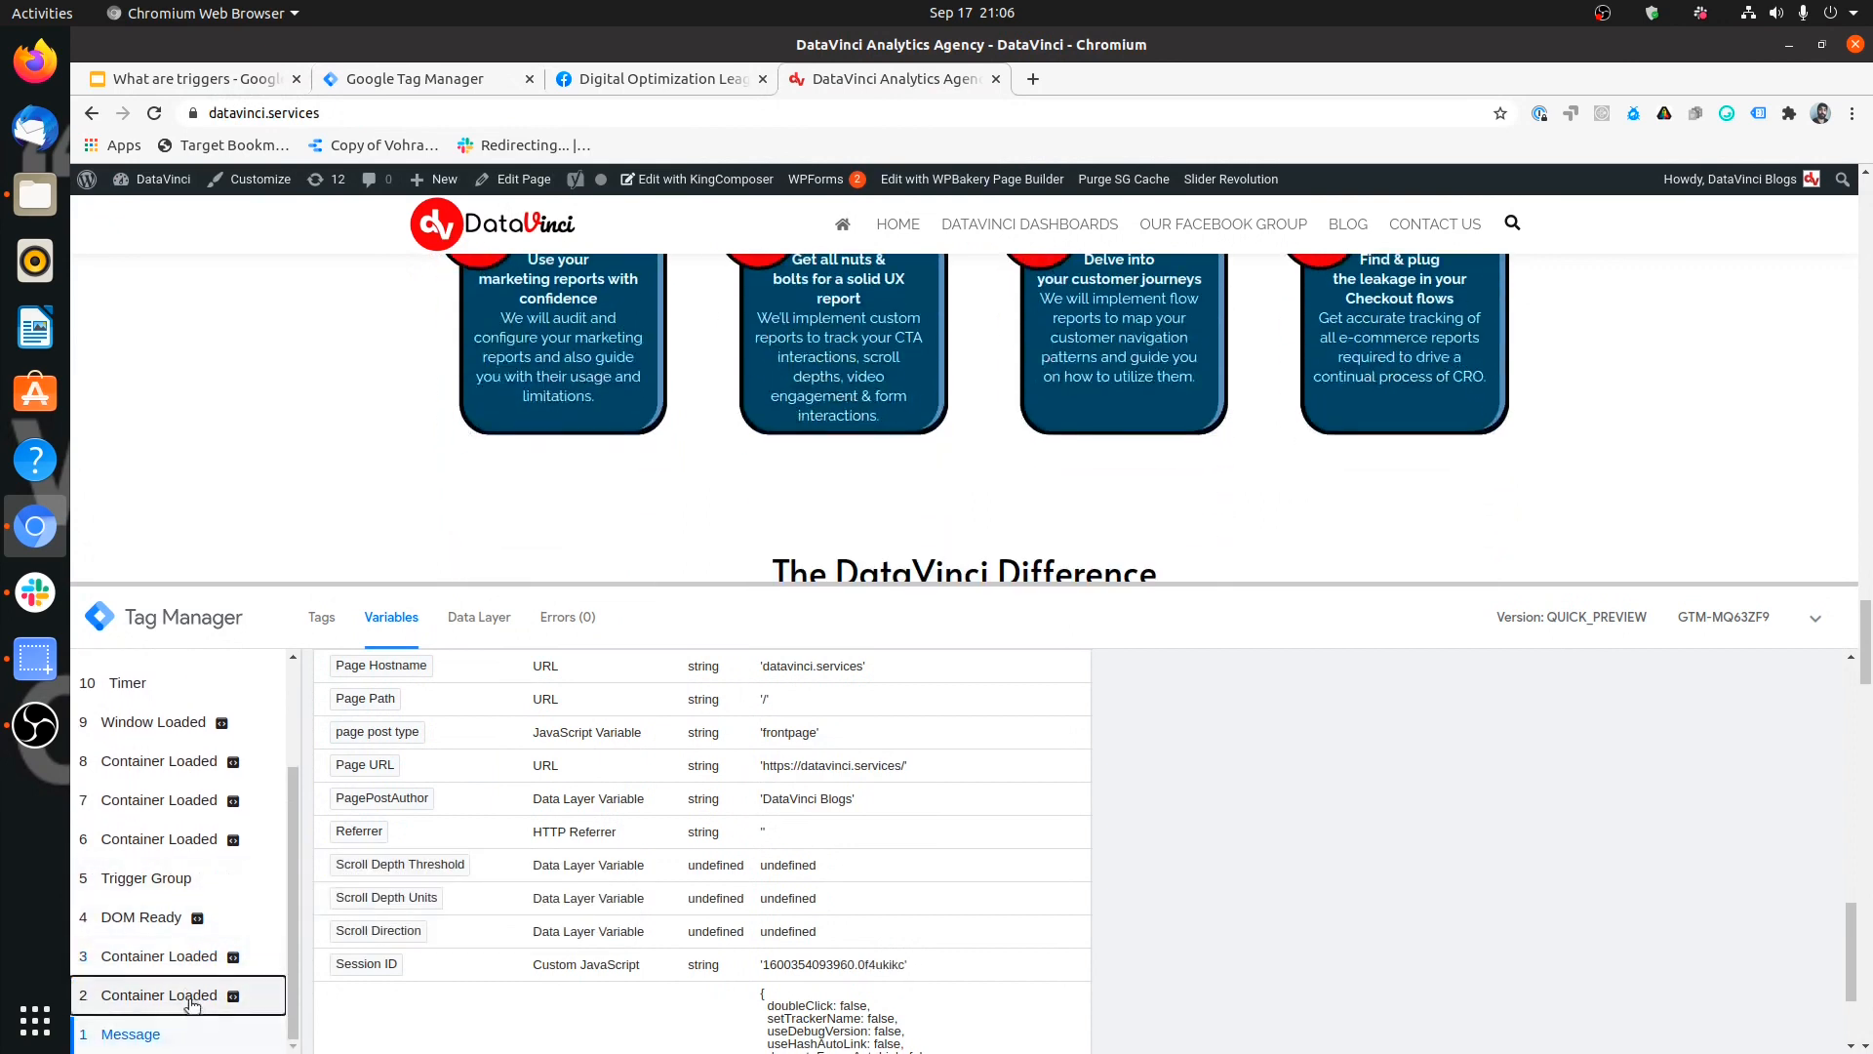
scroll(185, 951, "up", 3)
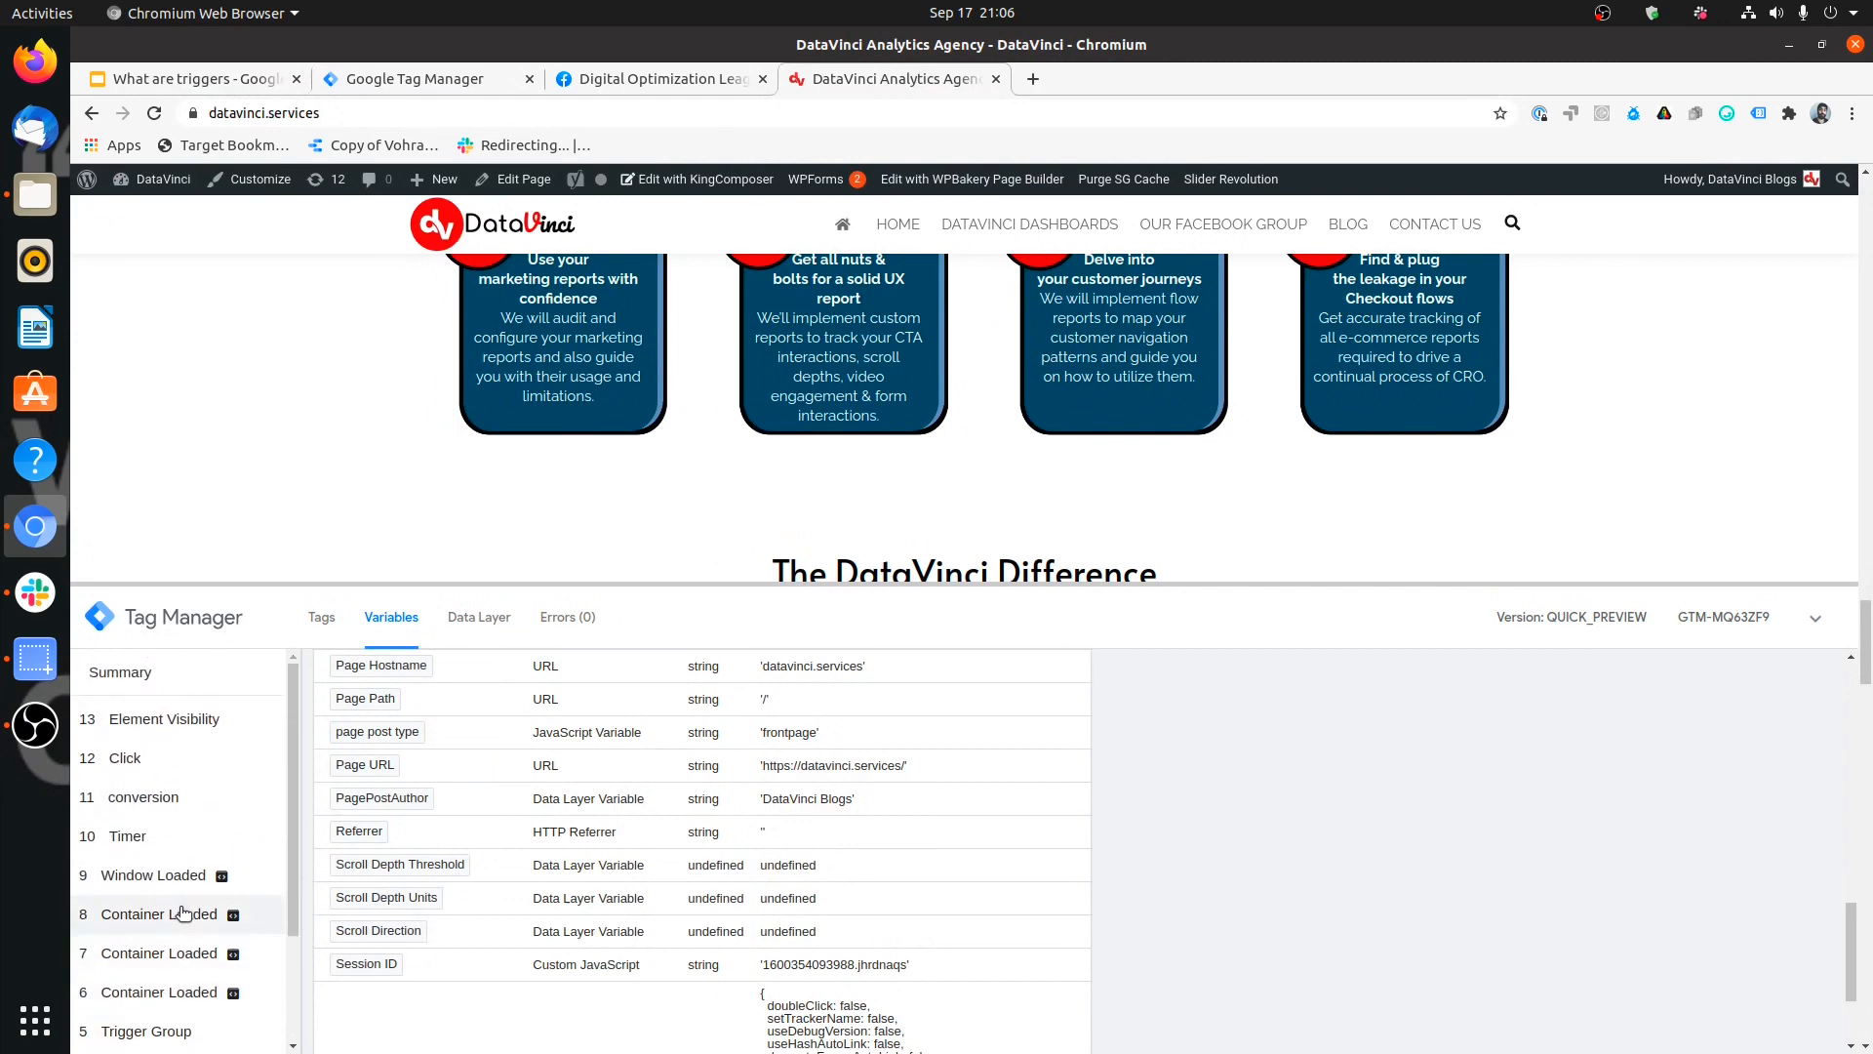
scroll(191, 985, "down", 6)
left_click(185, 994)
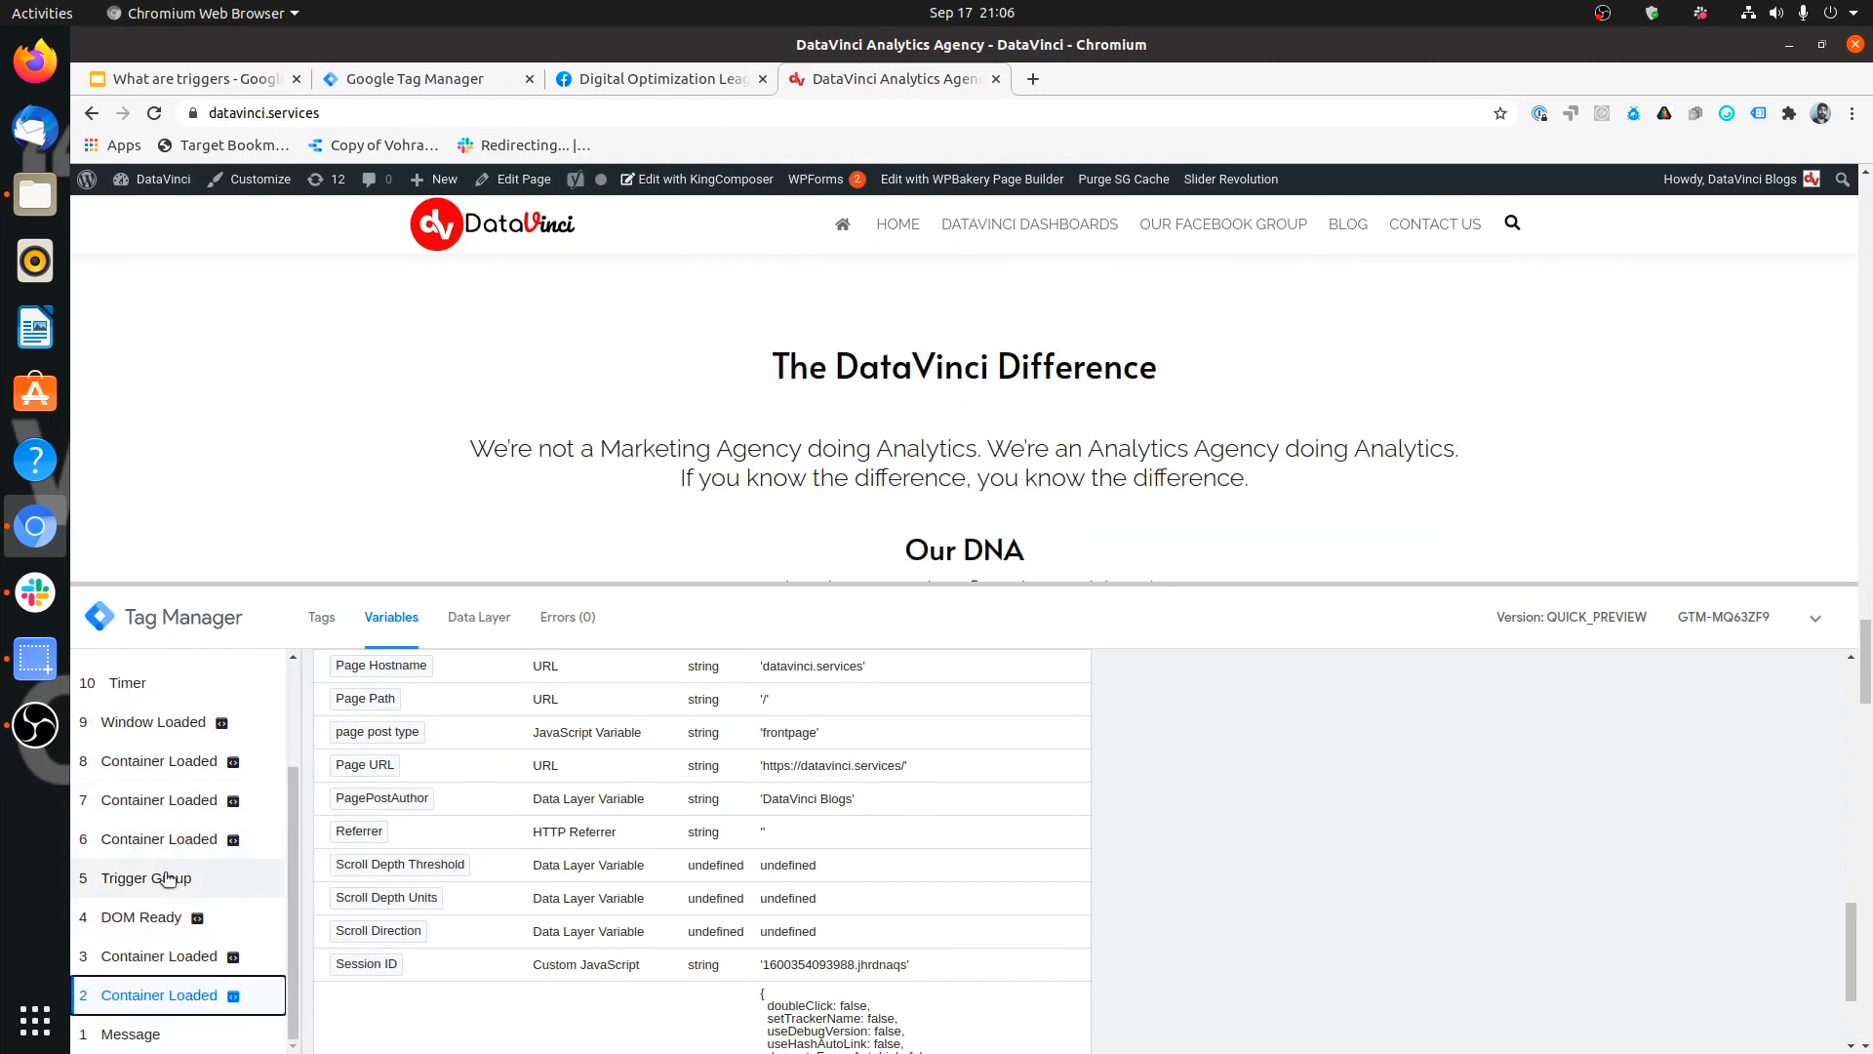
left_click(150, 1034)
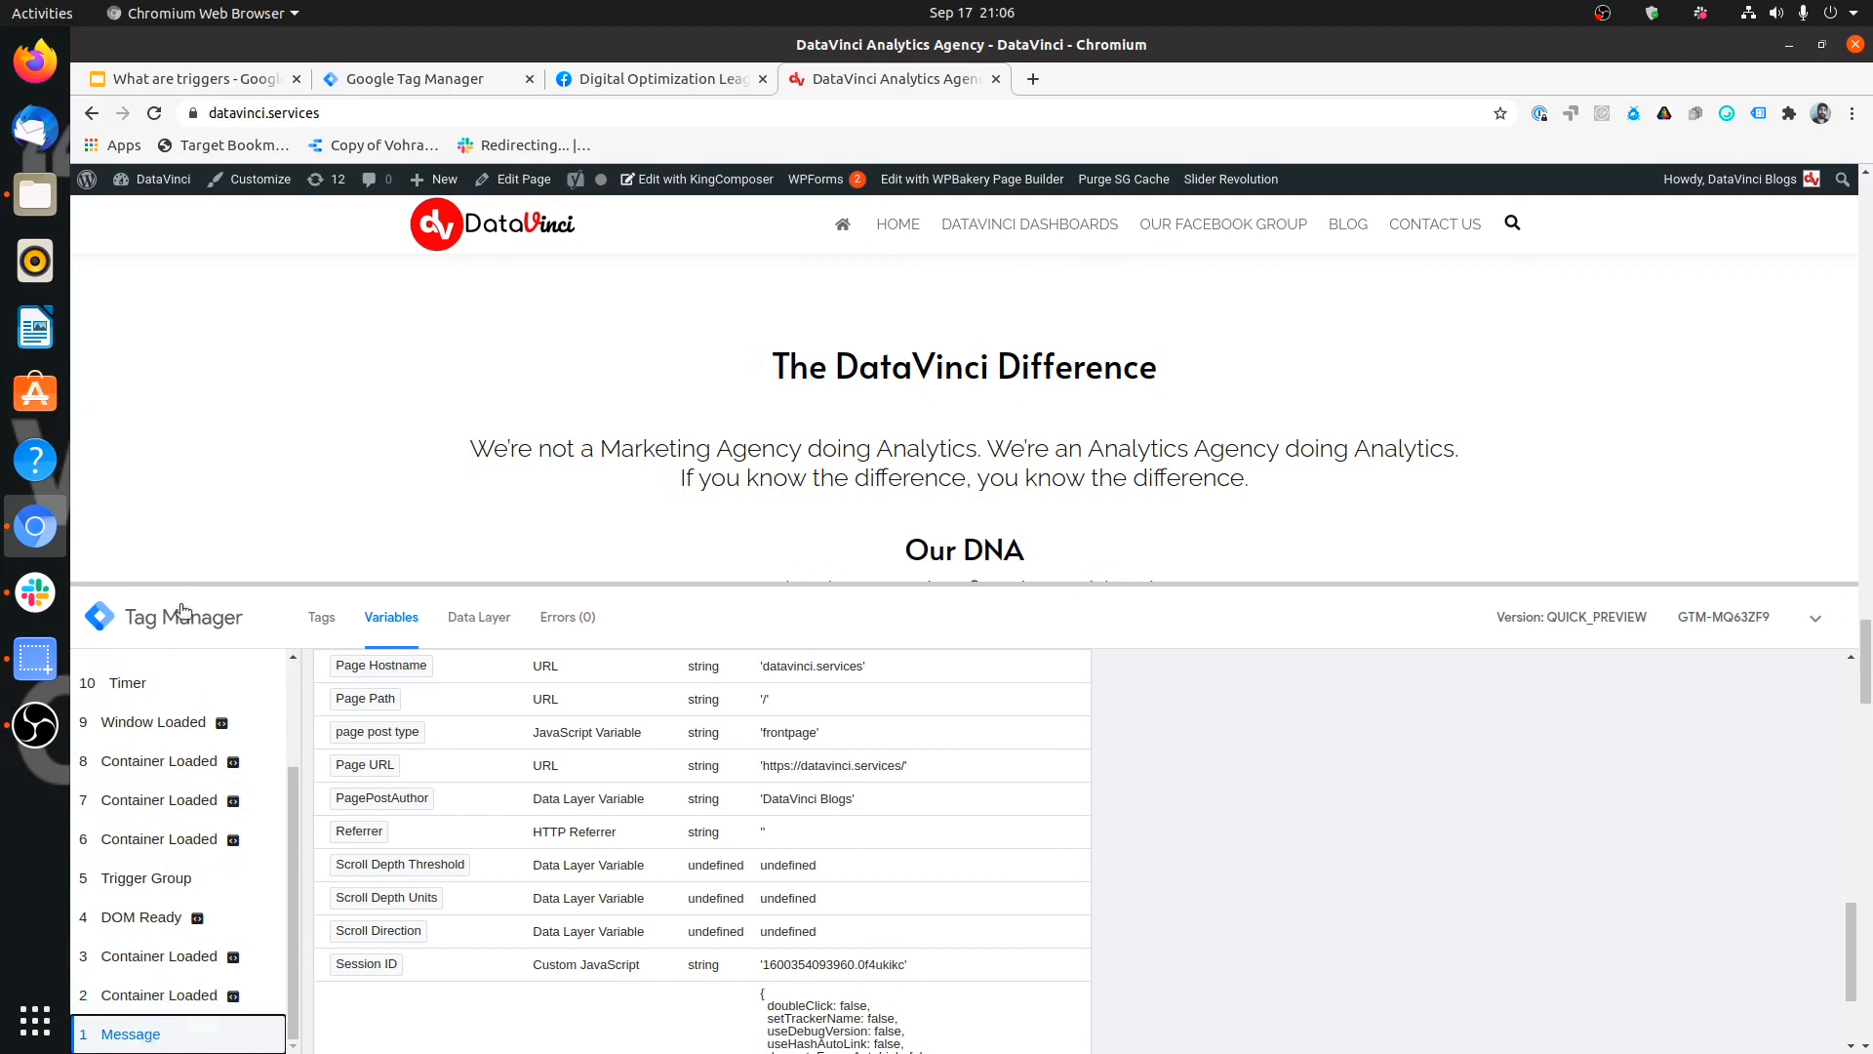
Step: Open event 13, Element Visibility, and examine its variable values from the event and click variables to Page URL
scroll(137, 862, "up", 1)
scroll(141, 839, "up", 3)
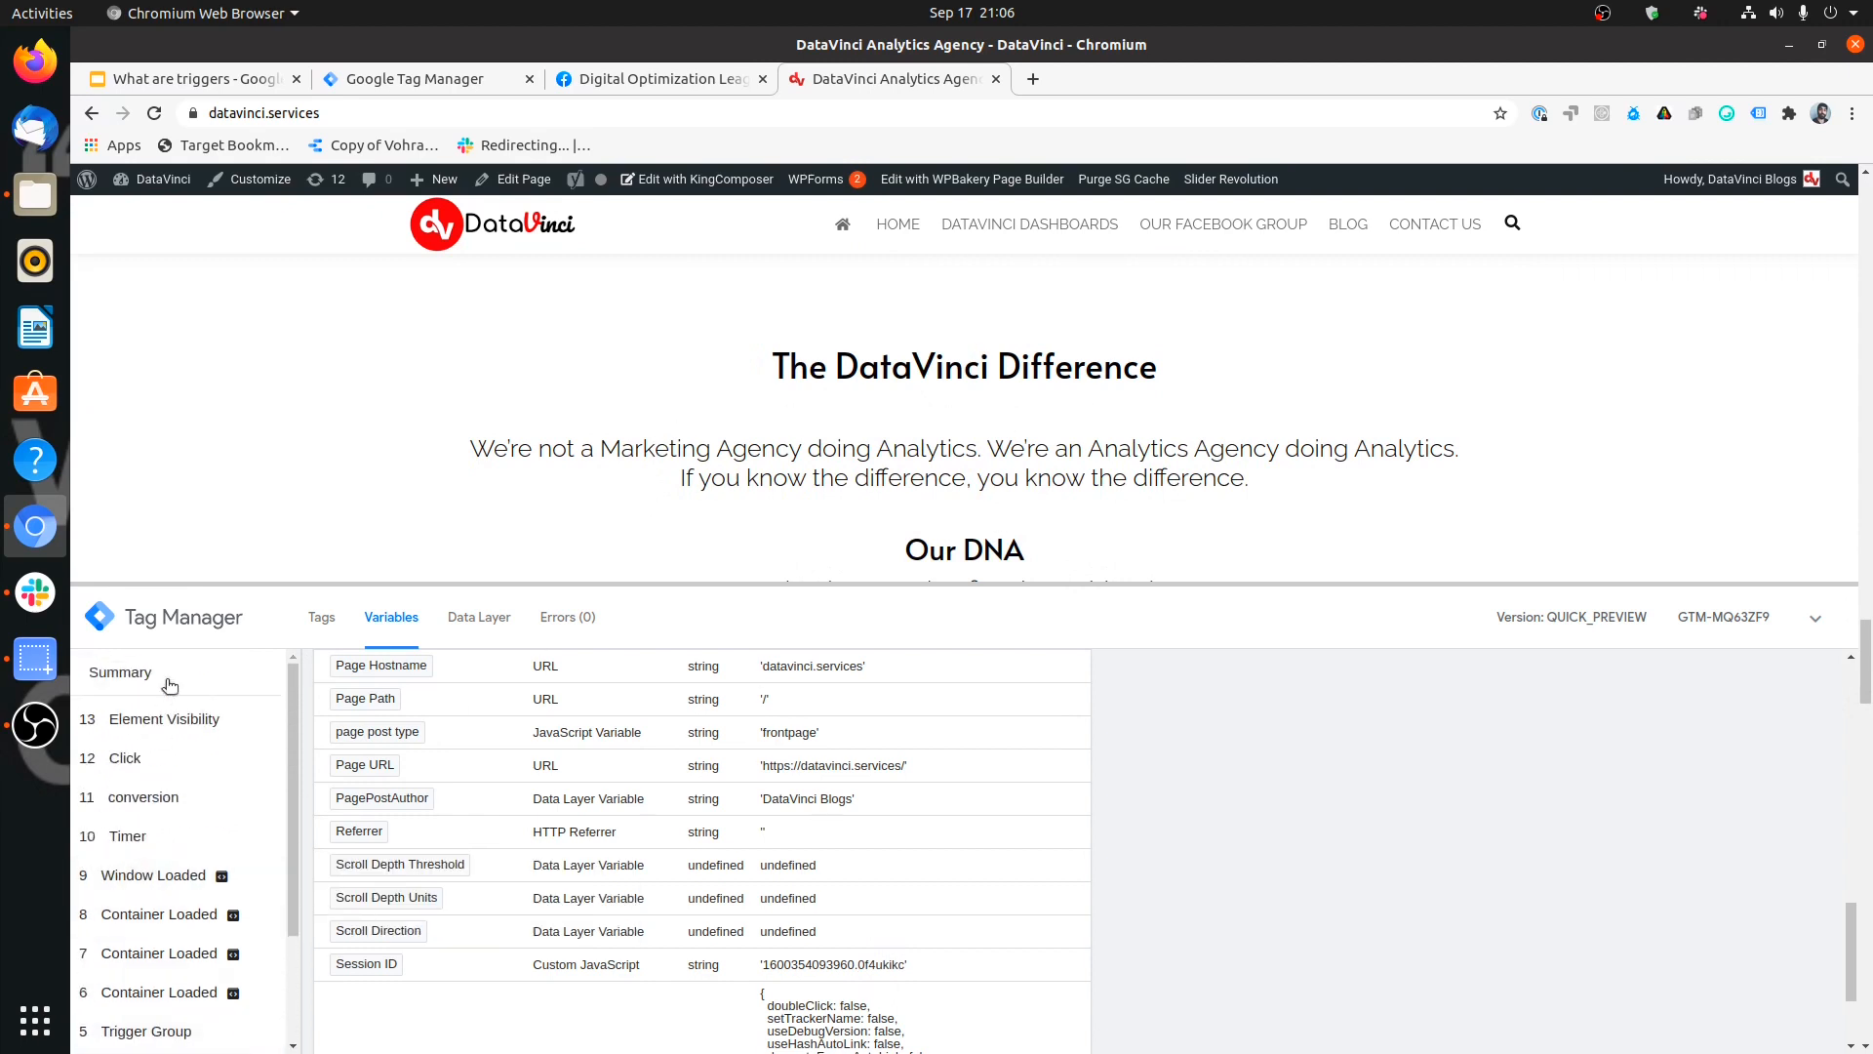
left_click(168, 724)
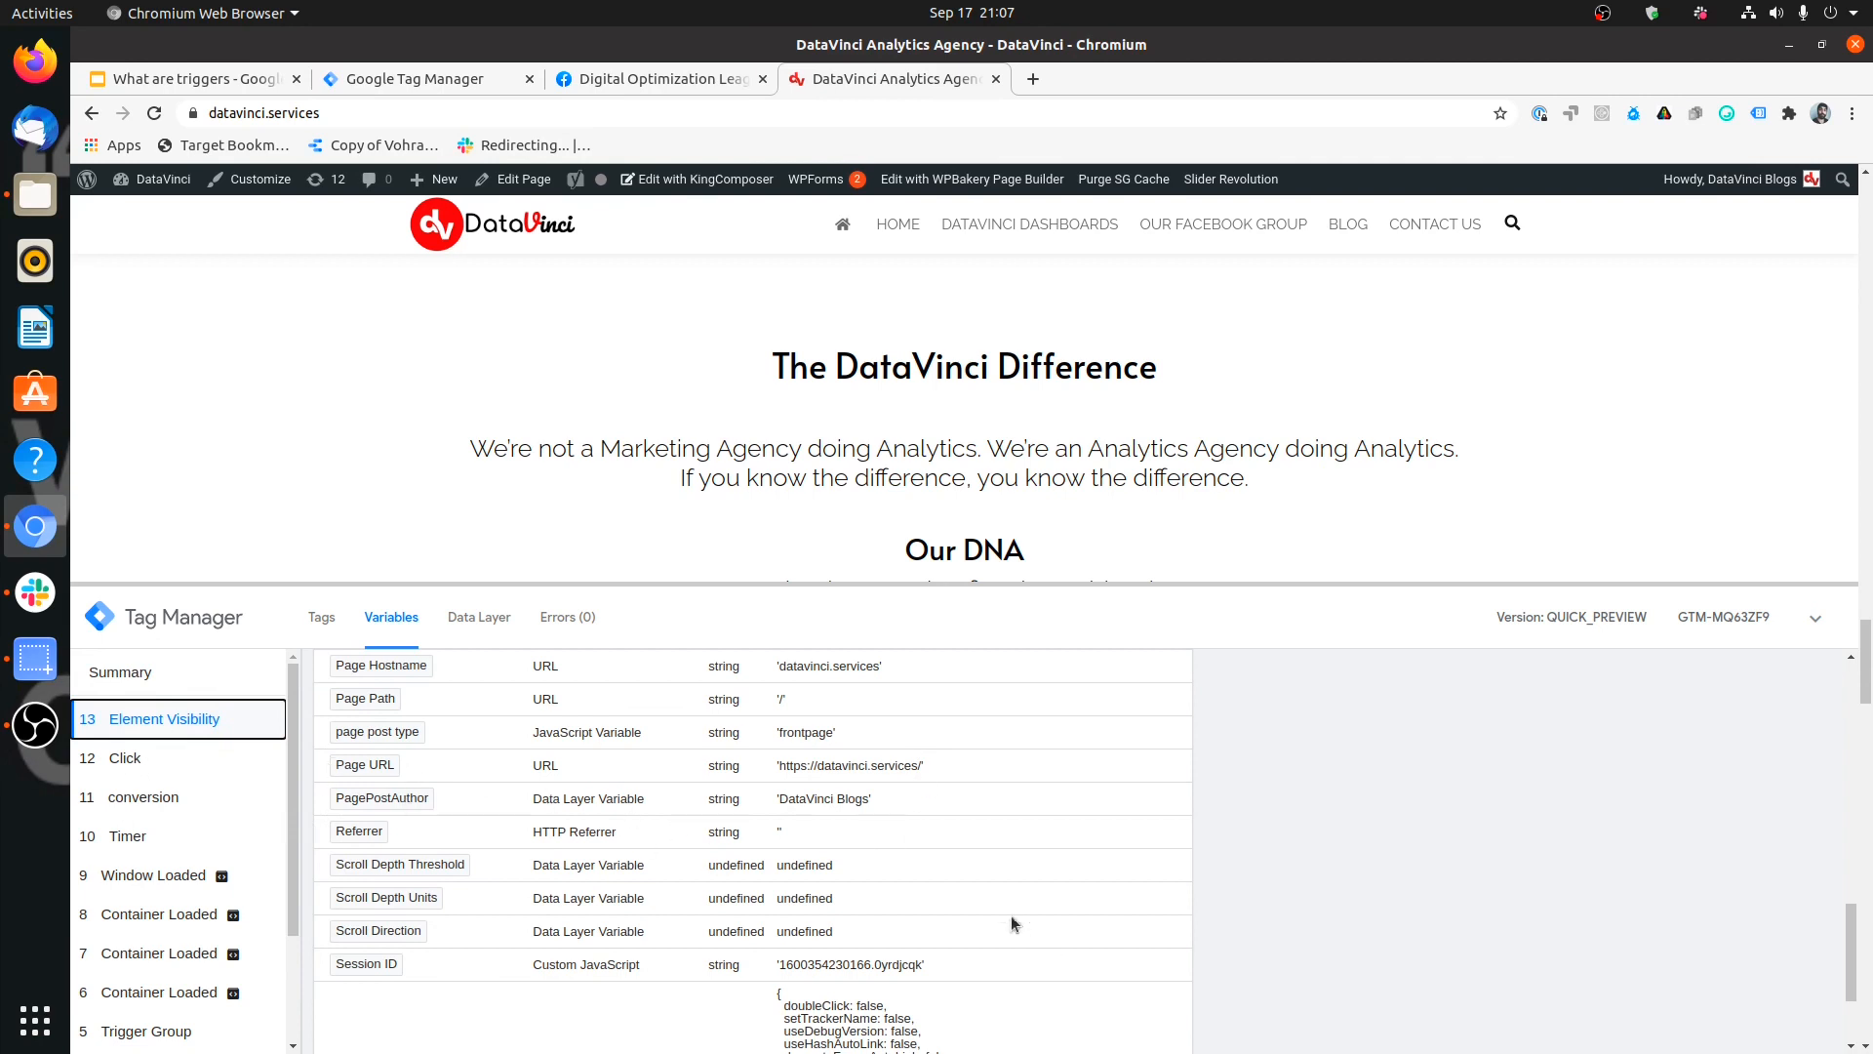
scroll(770, 742, "up", 3)
scroll(769, 741, "up", 10)
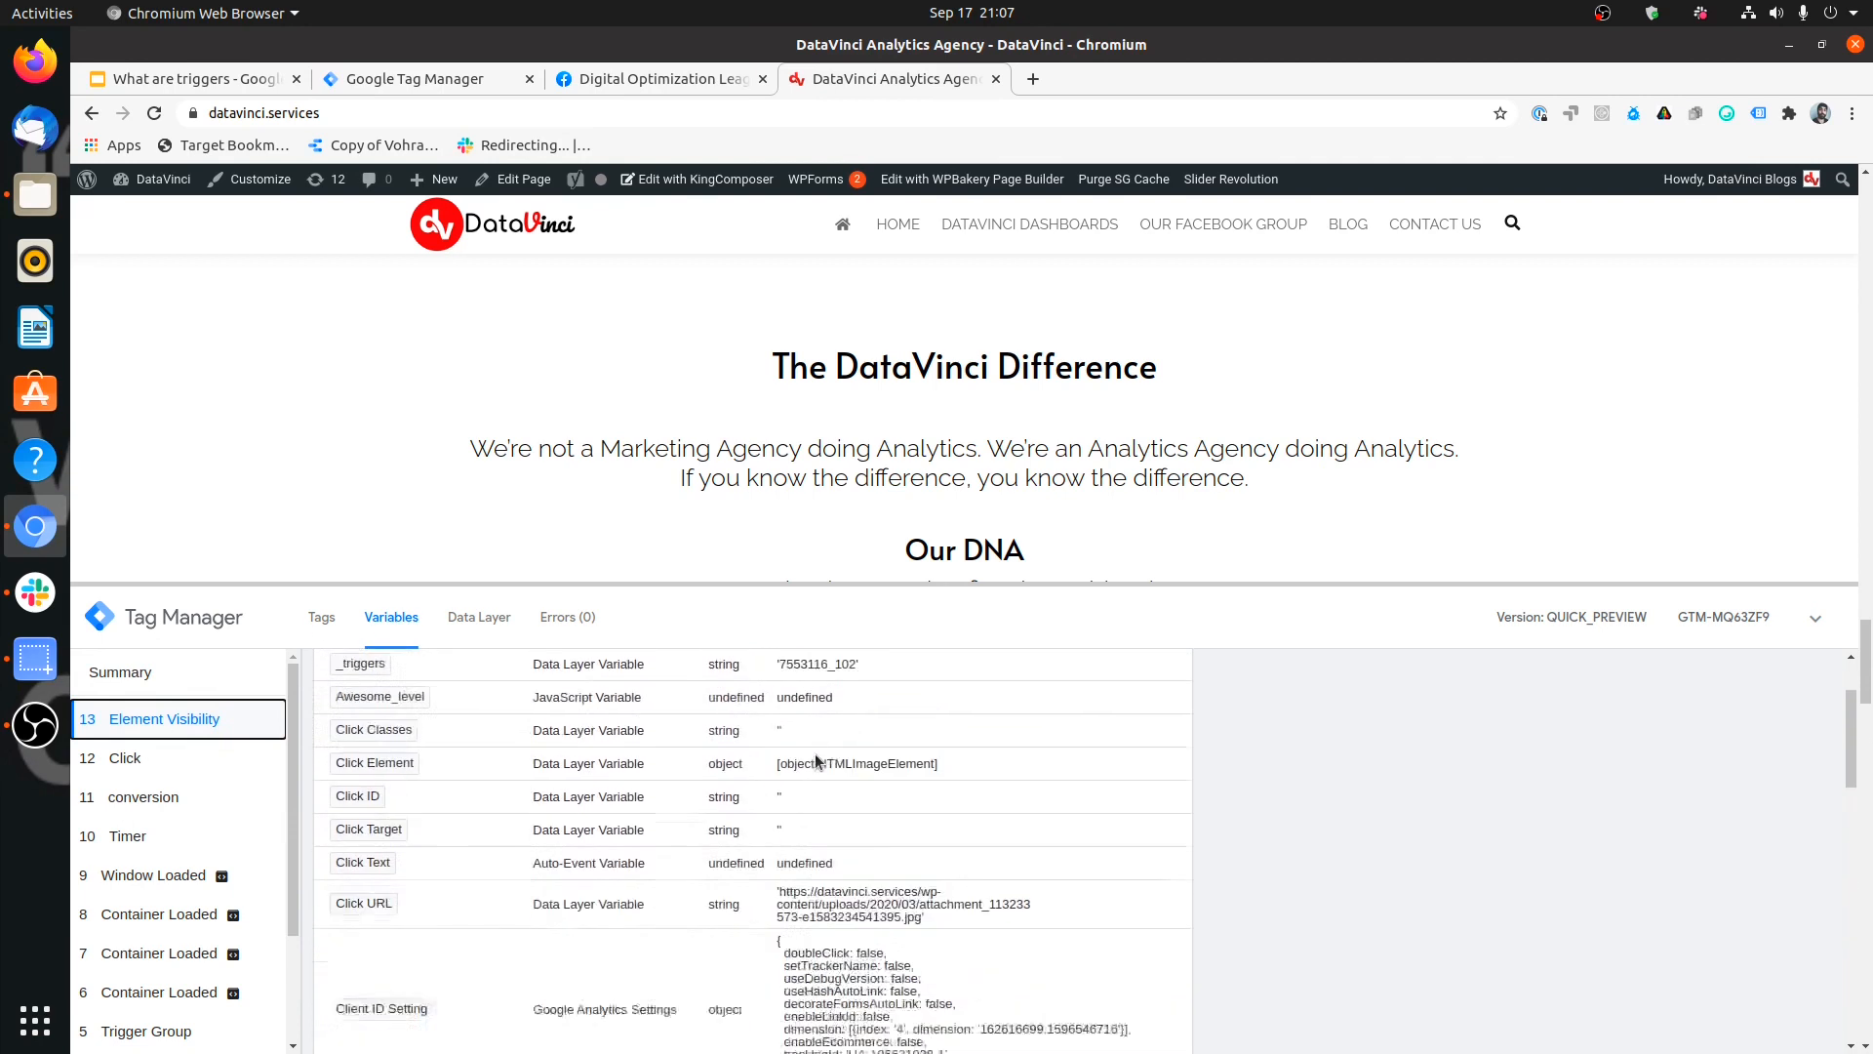
scroll(794, 764, "down", 5)
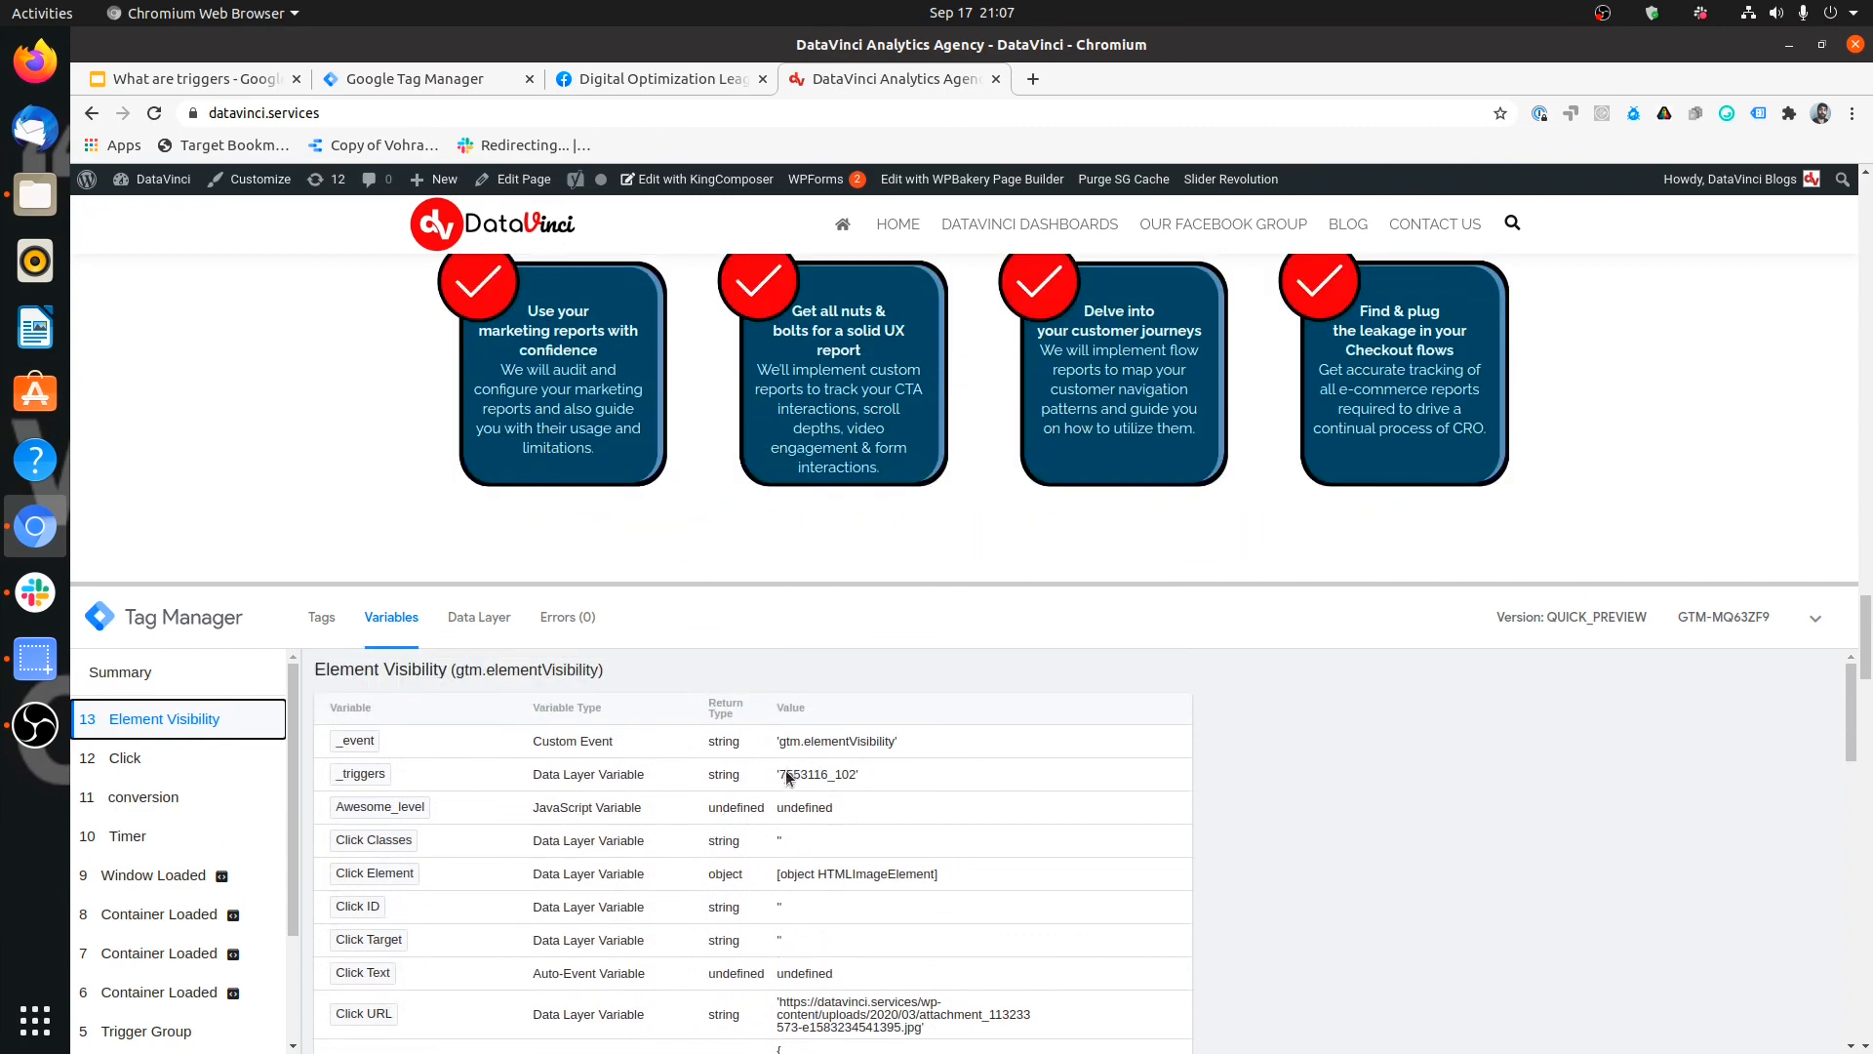
scroll(790, 777, "down", 5)
scroll(790, 777, "down", 4)
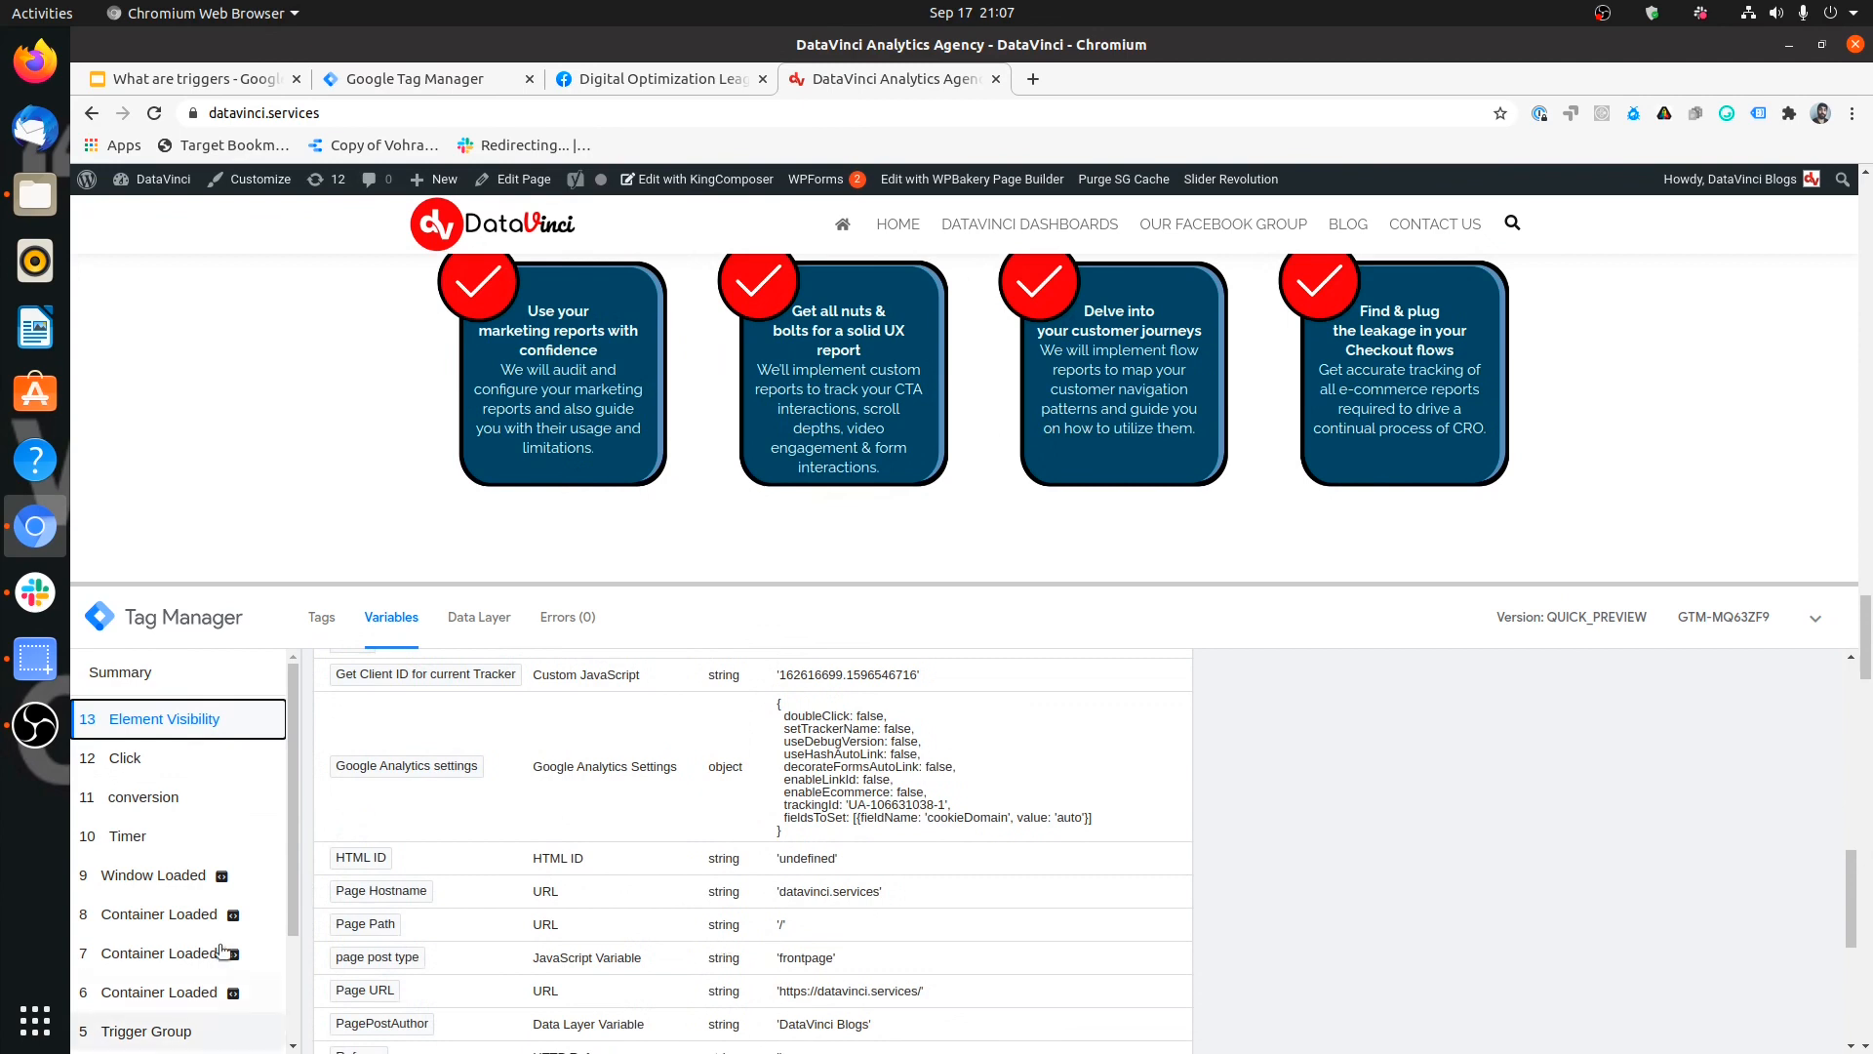
Step: Compare the variable values of the Message event with those of the second event, Container Loaded
scroll(195, 898, "down", 1)
scroll(855, 833, "down", 6)
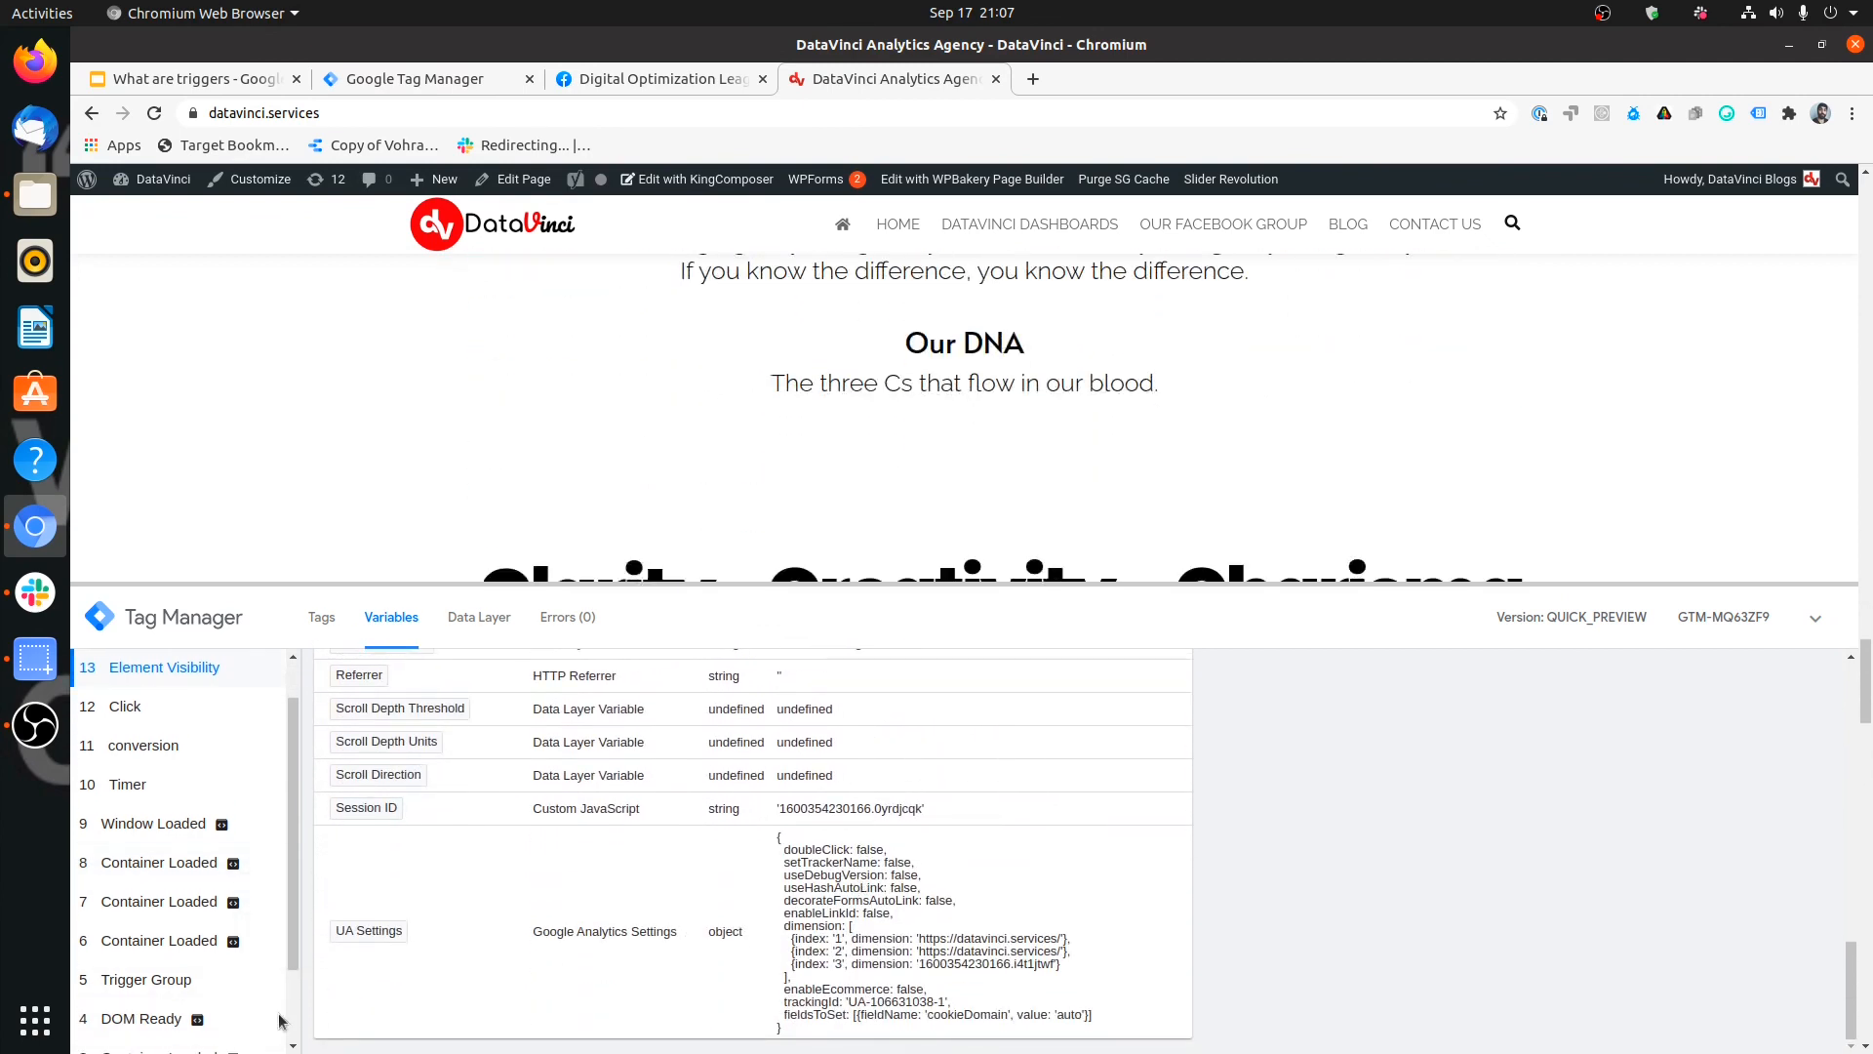
scroll(268, 965, "down", 2)
left_click(204, 1034)
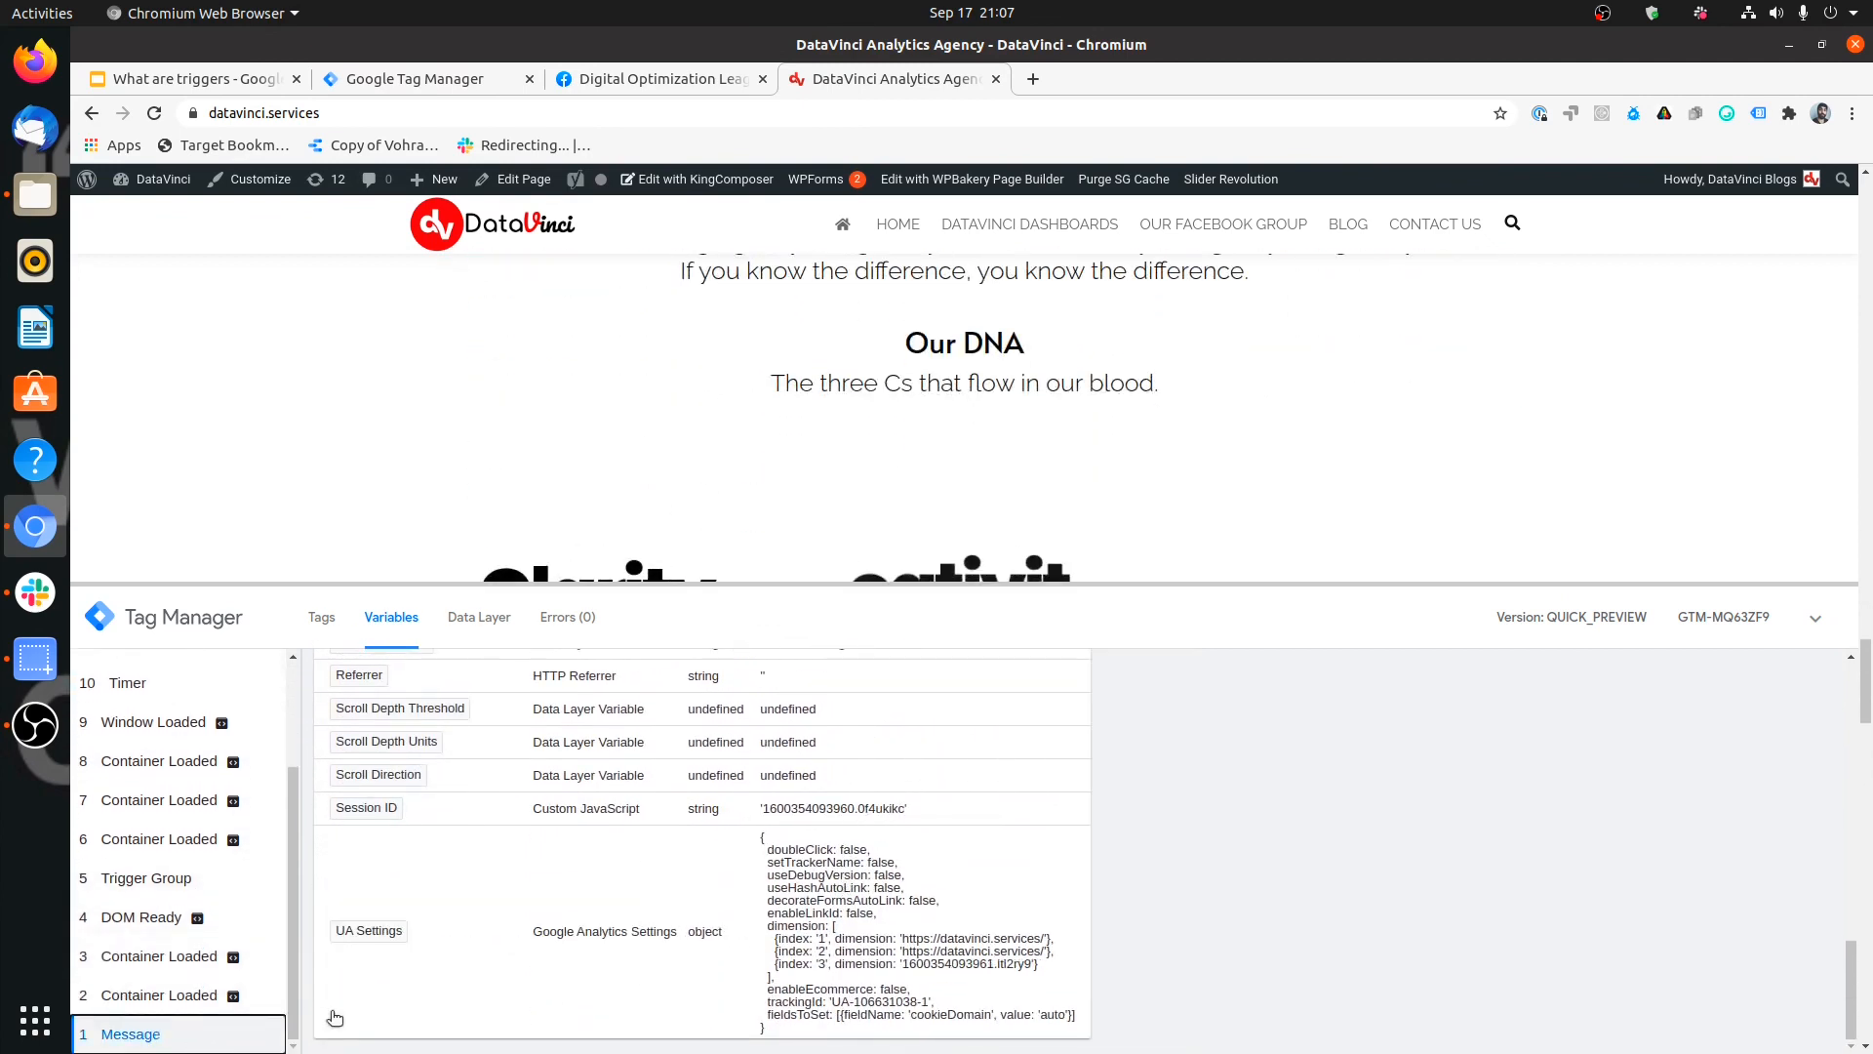
scroll(796, 898, "up", 5)
scroll(796, 898, "up", 5)
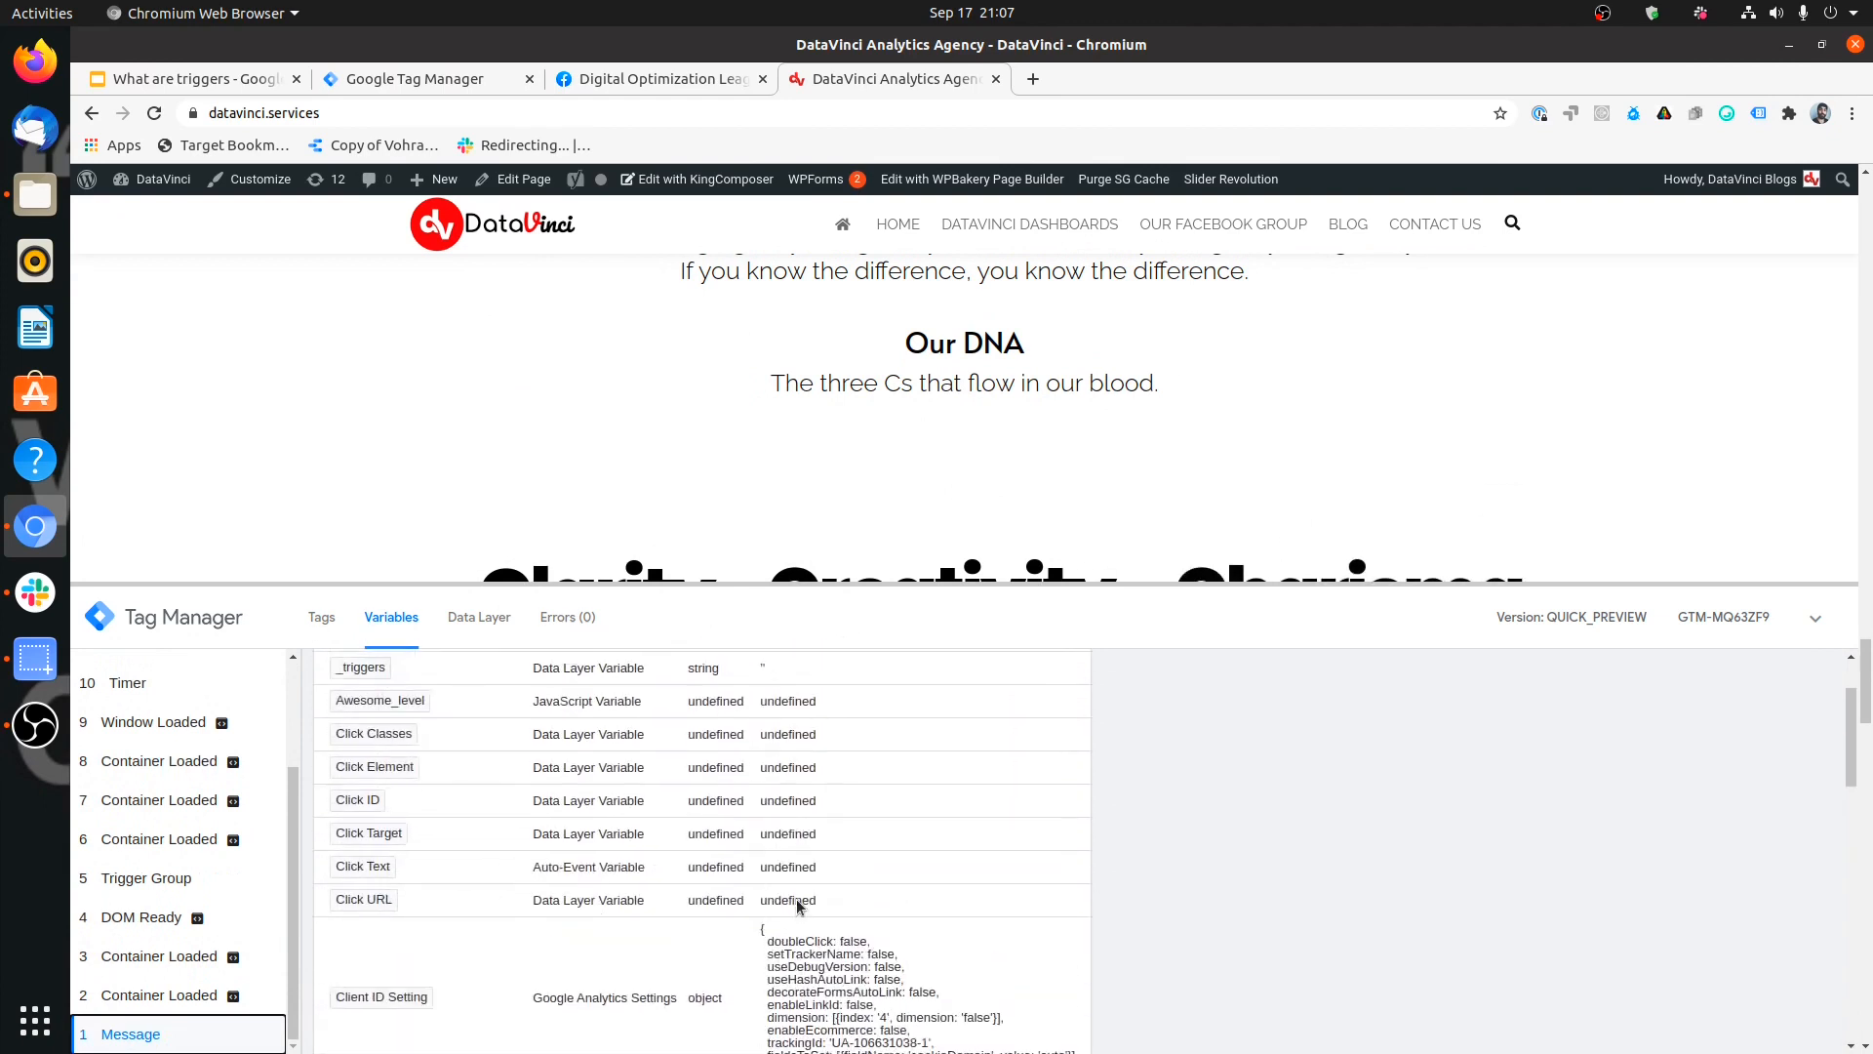
left_click(214, 992)
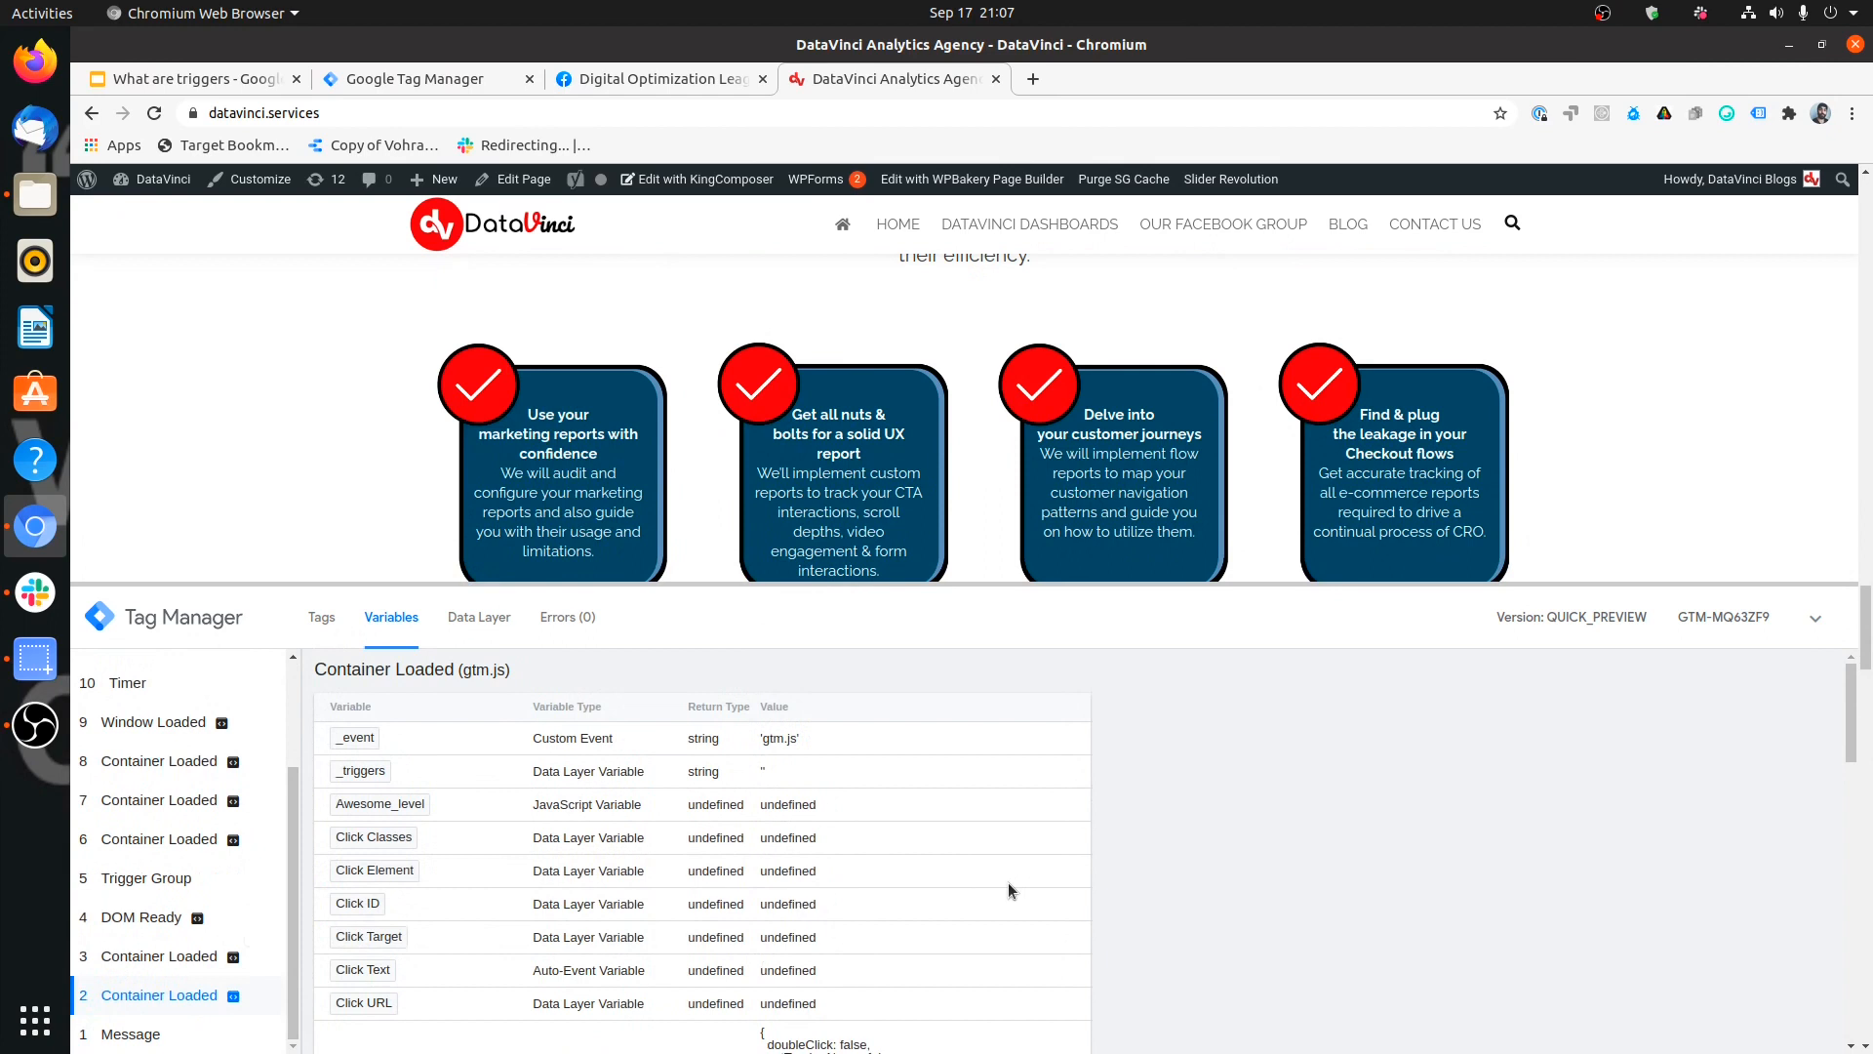
scroll(1009, 881, "up", 3)
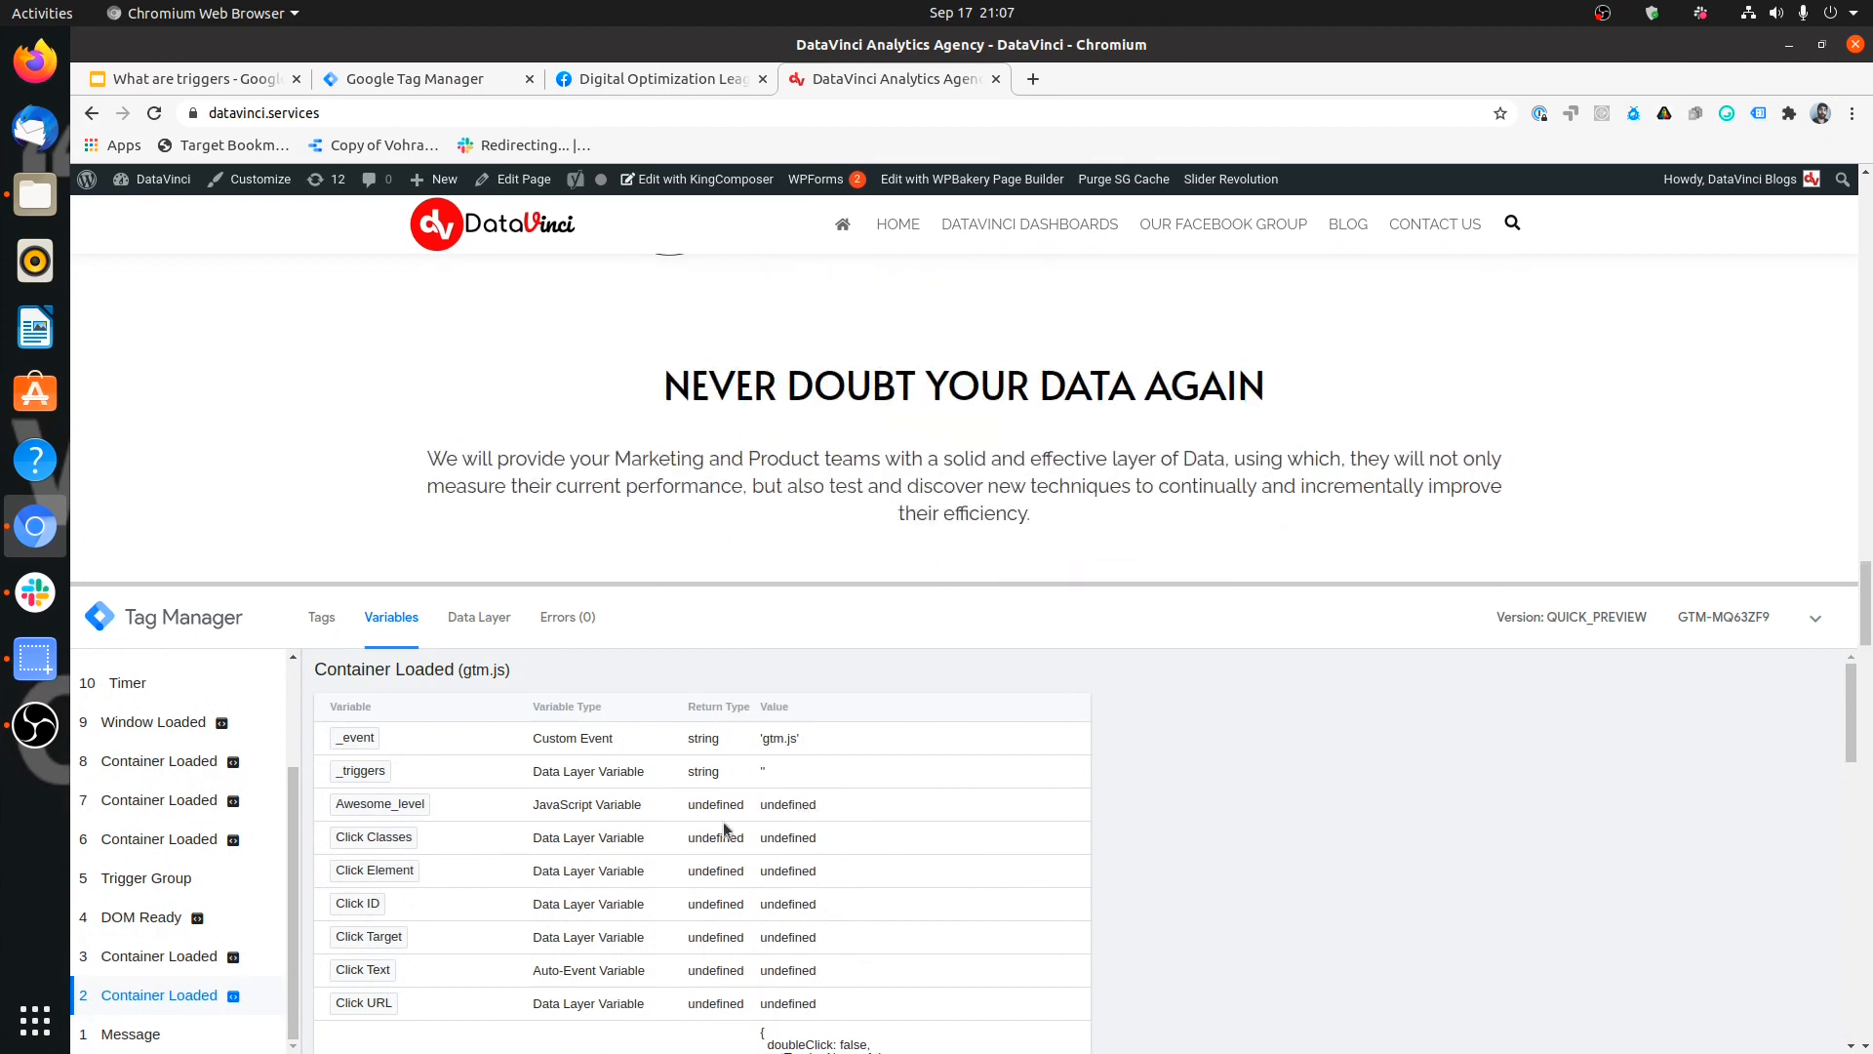
Step: Compare the variables of the Trigger Group and DOM Ready events, and open the sixth event, Container Loaded
left_click(156, 881)
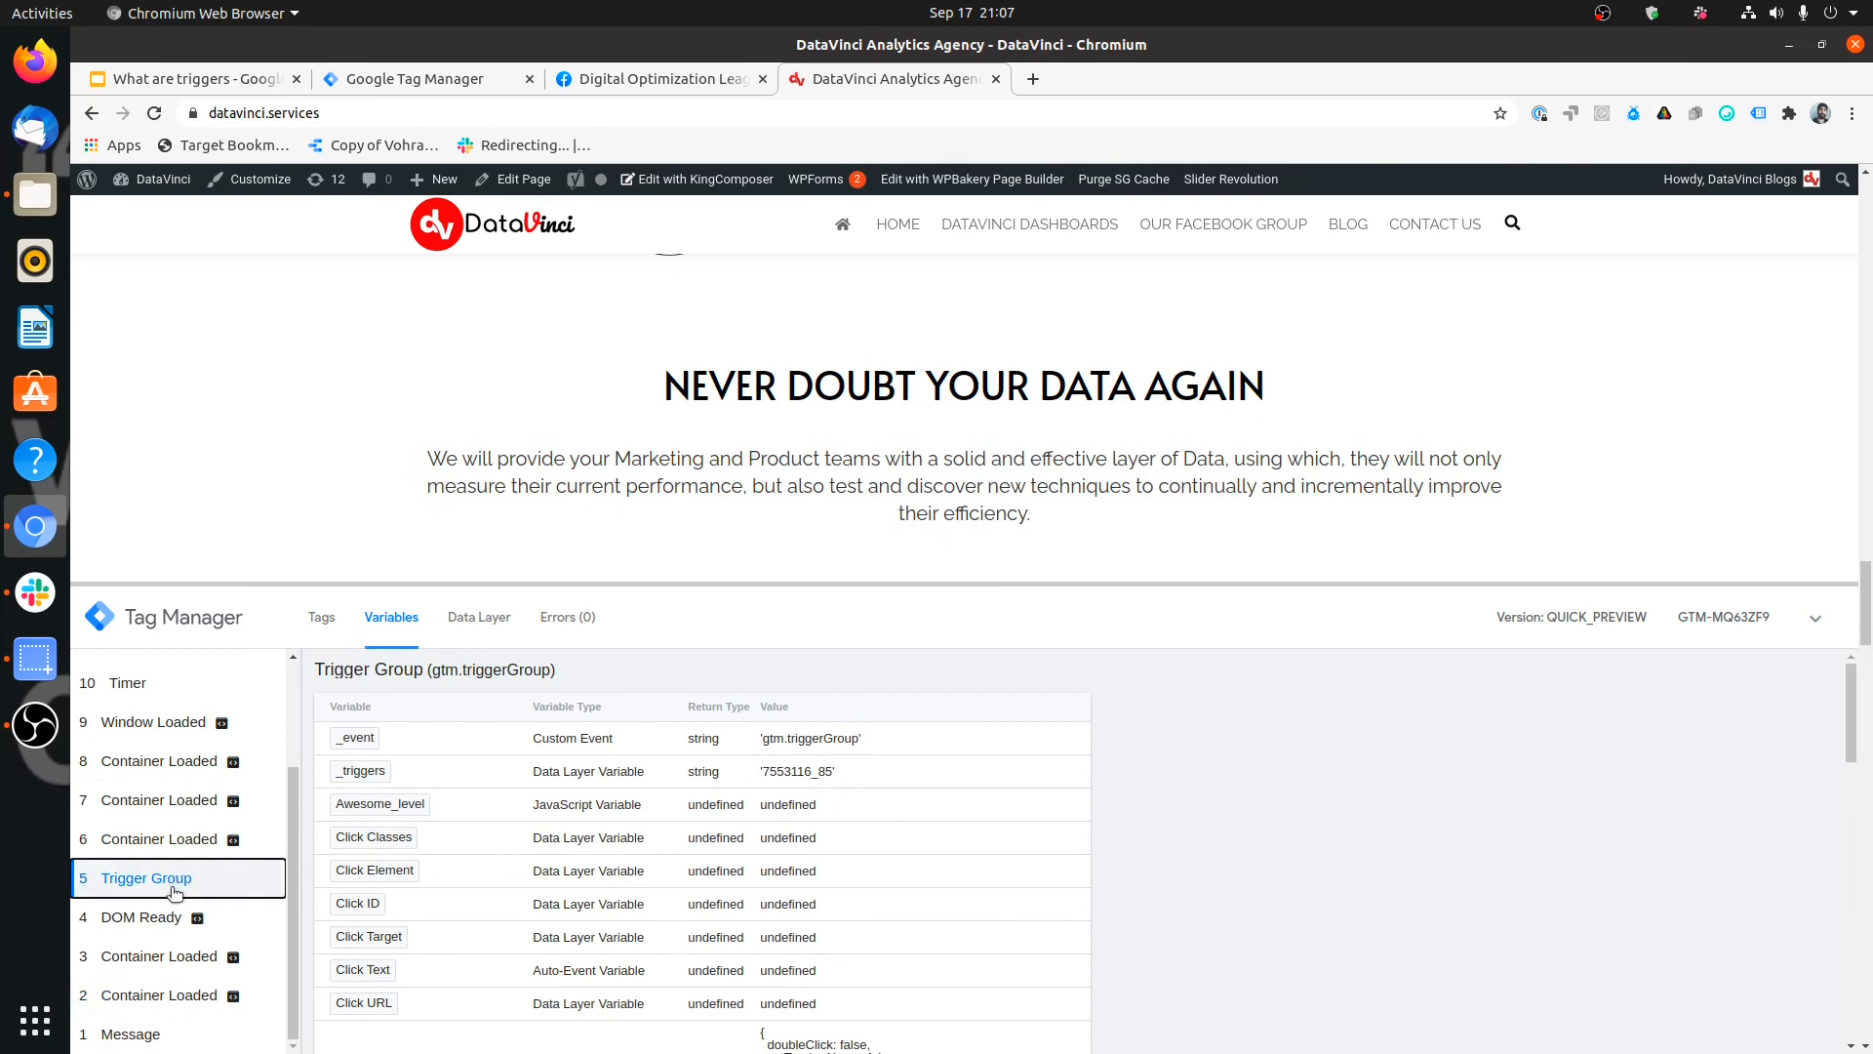
left_click(173, 915)
left_click(210, 871)
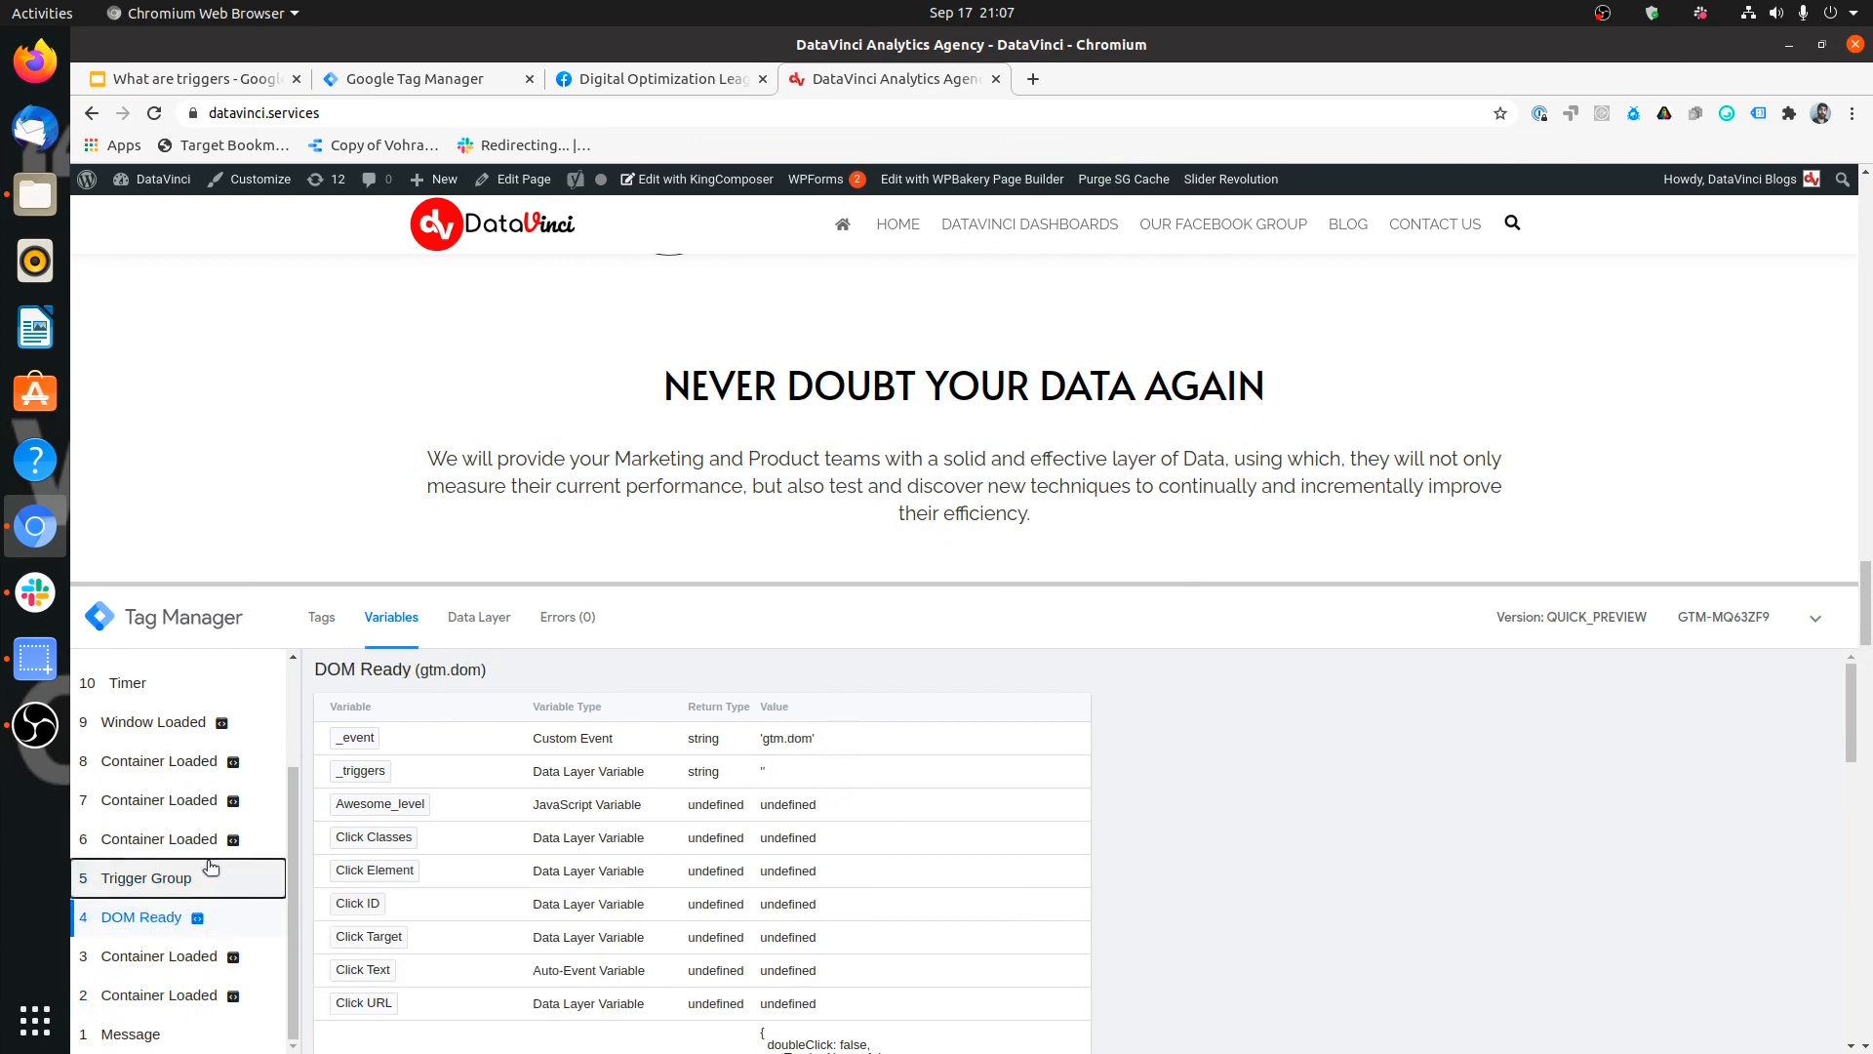
left_click(166, 917)
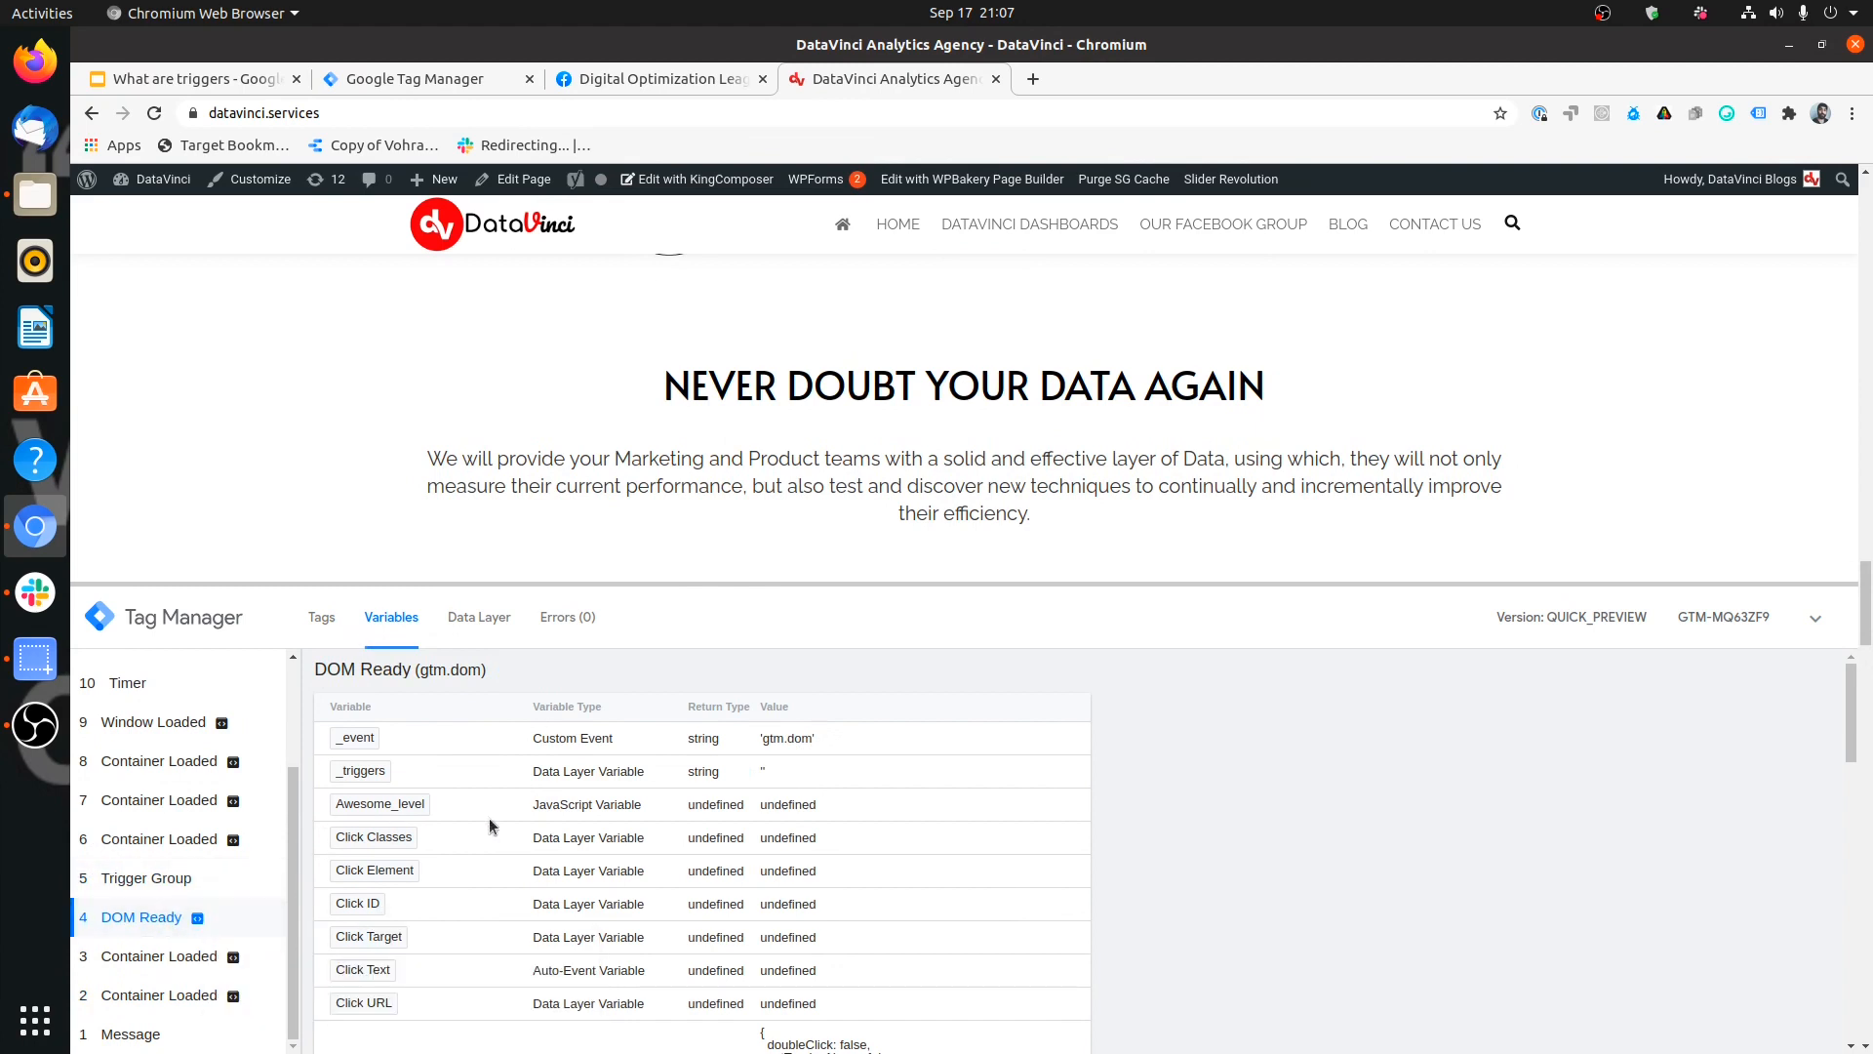
left_click(216, 878)
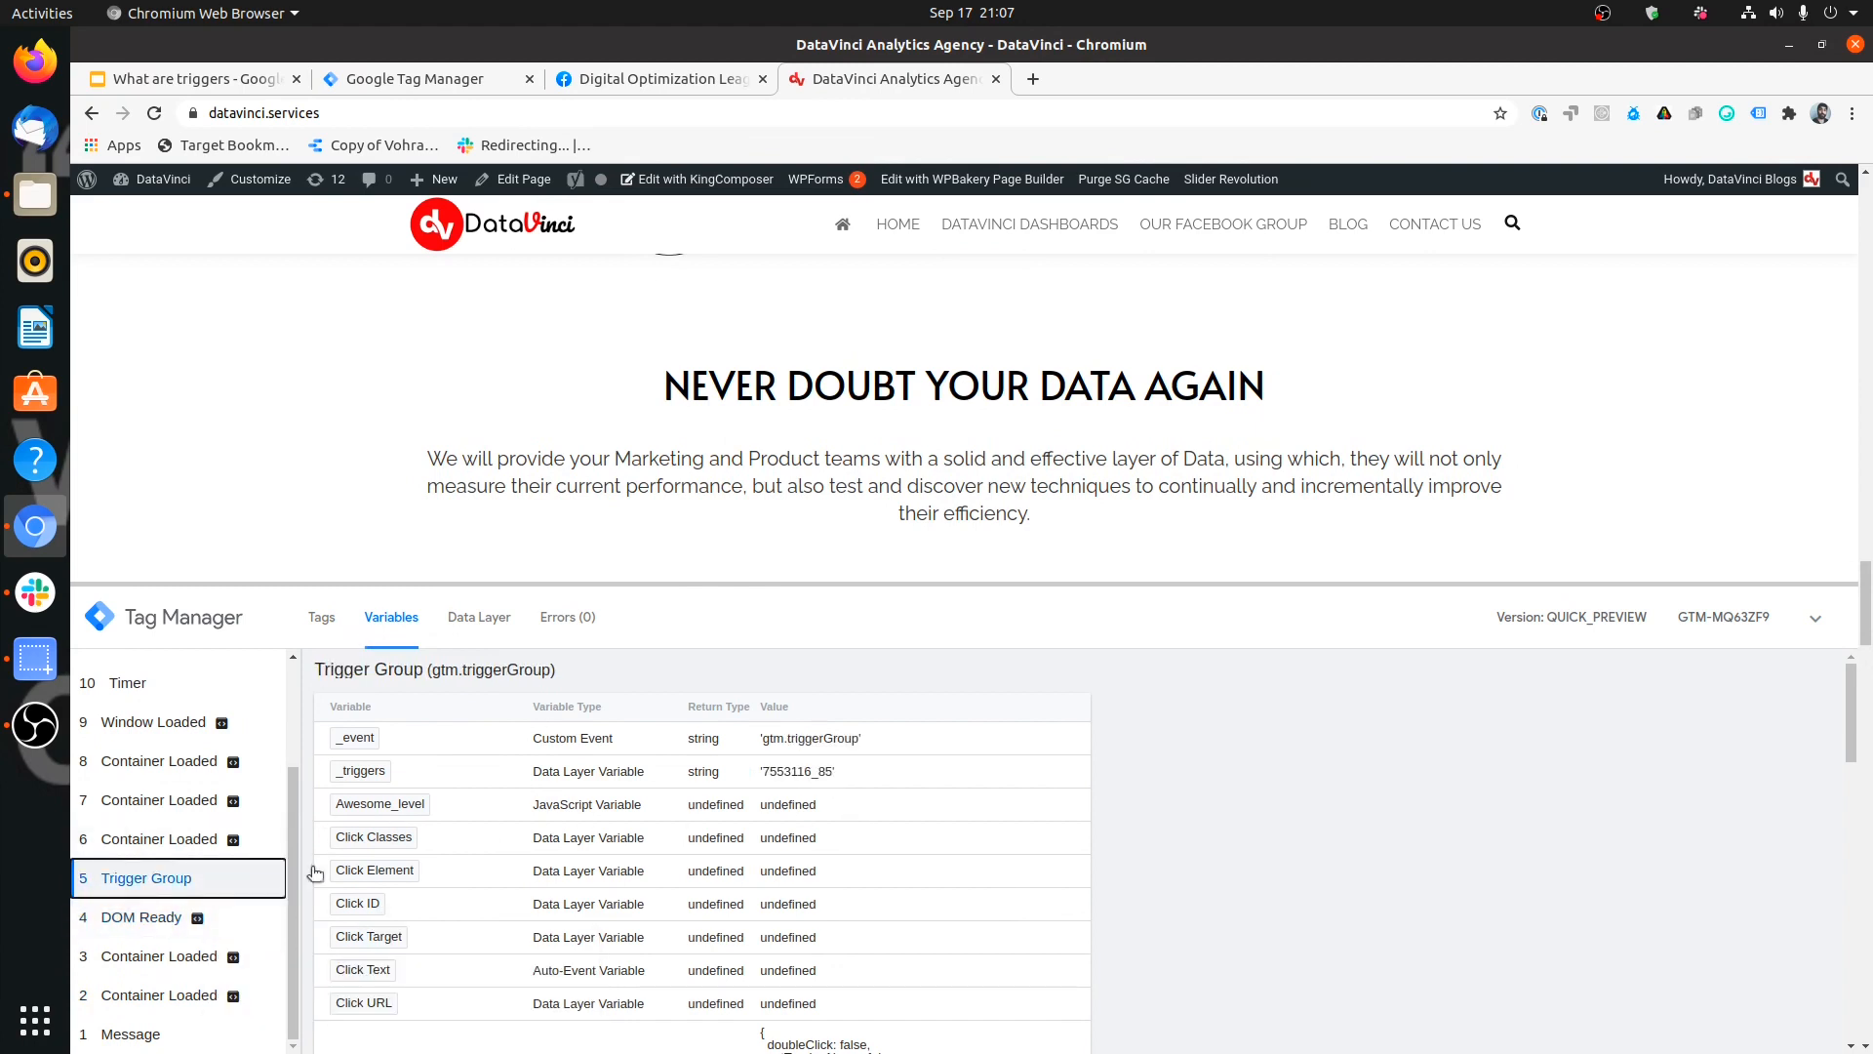
left_click(250, 831)
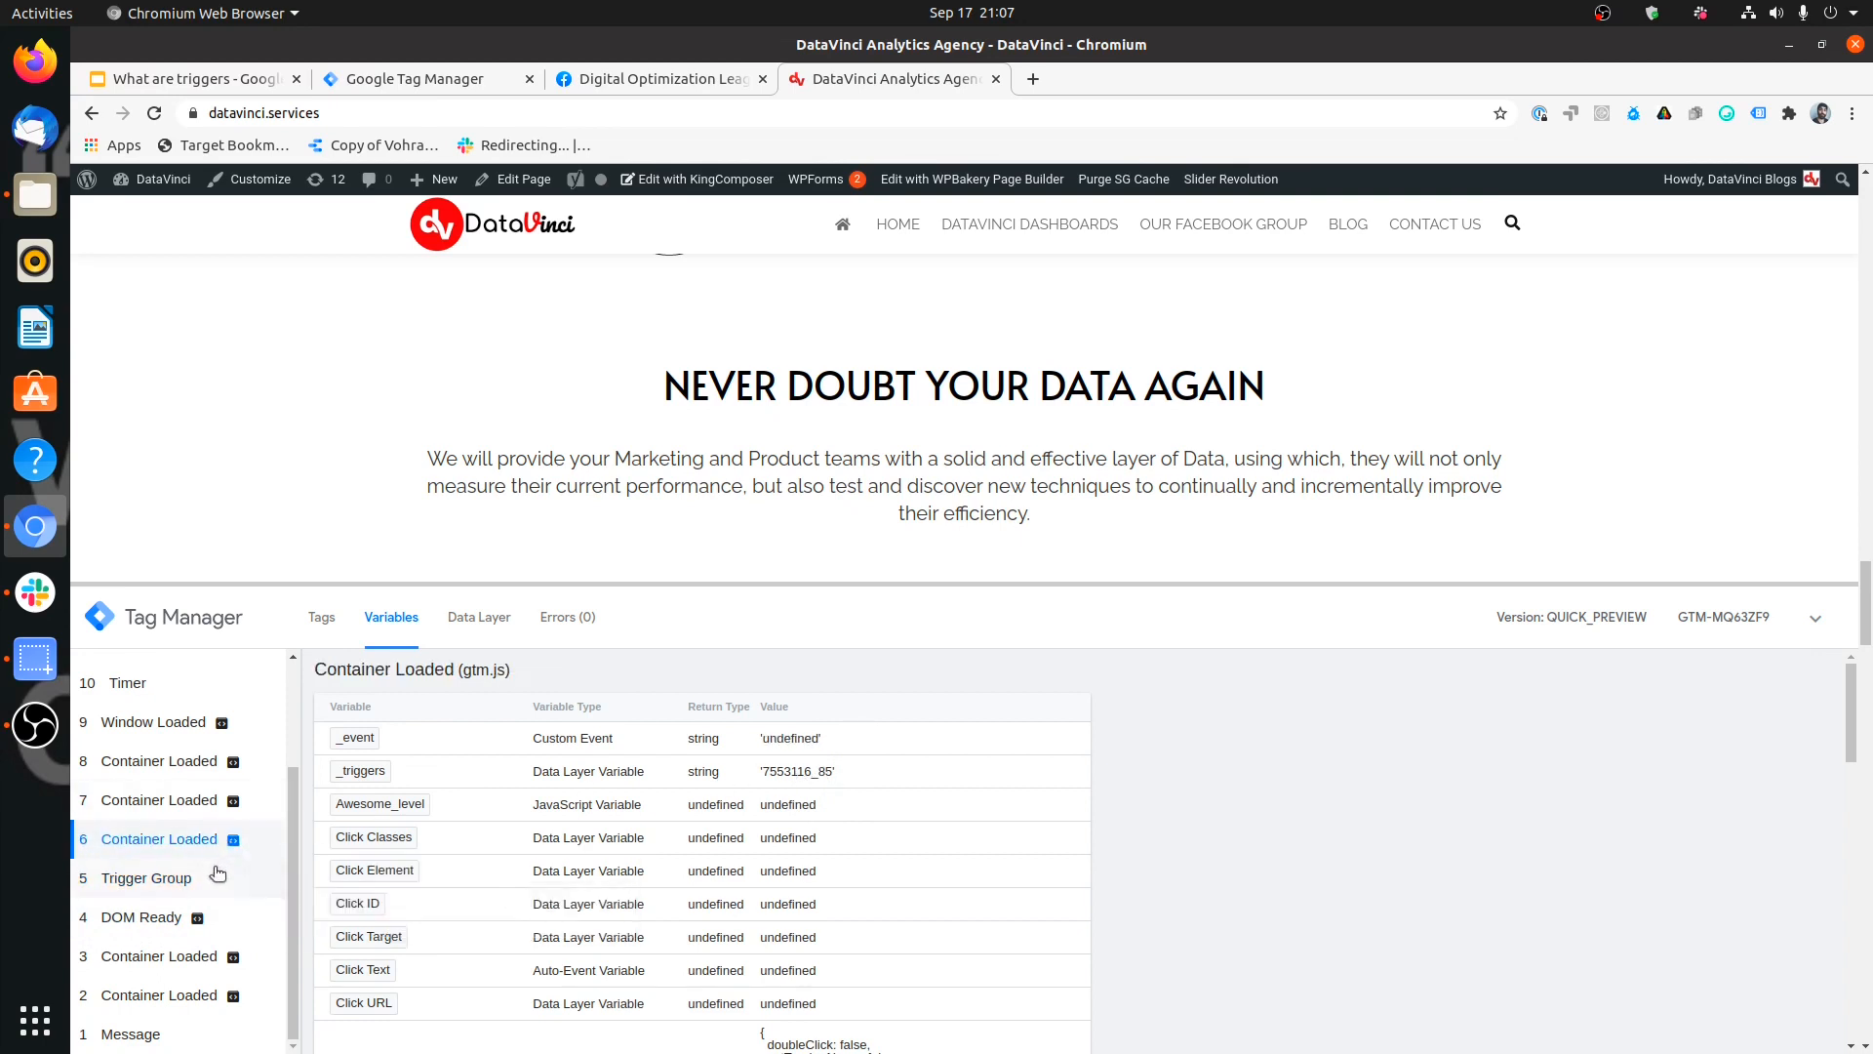
left_click(159, 876)
left_click(159, 831)
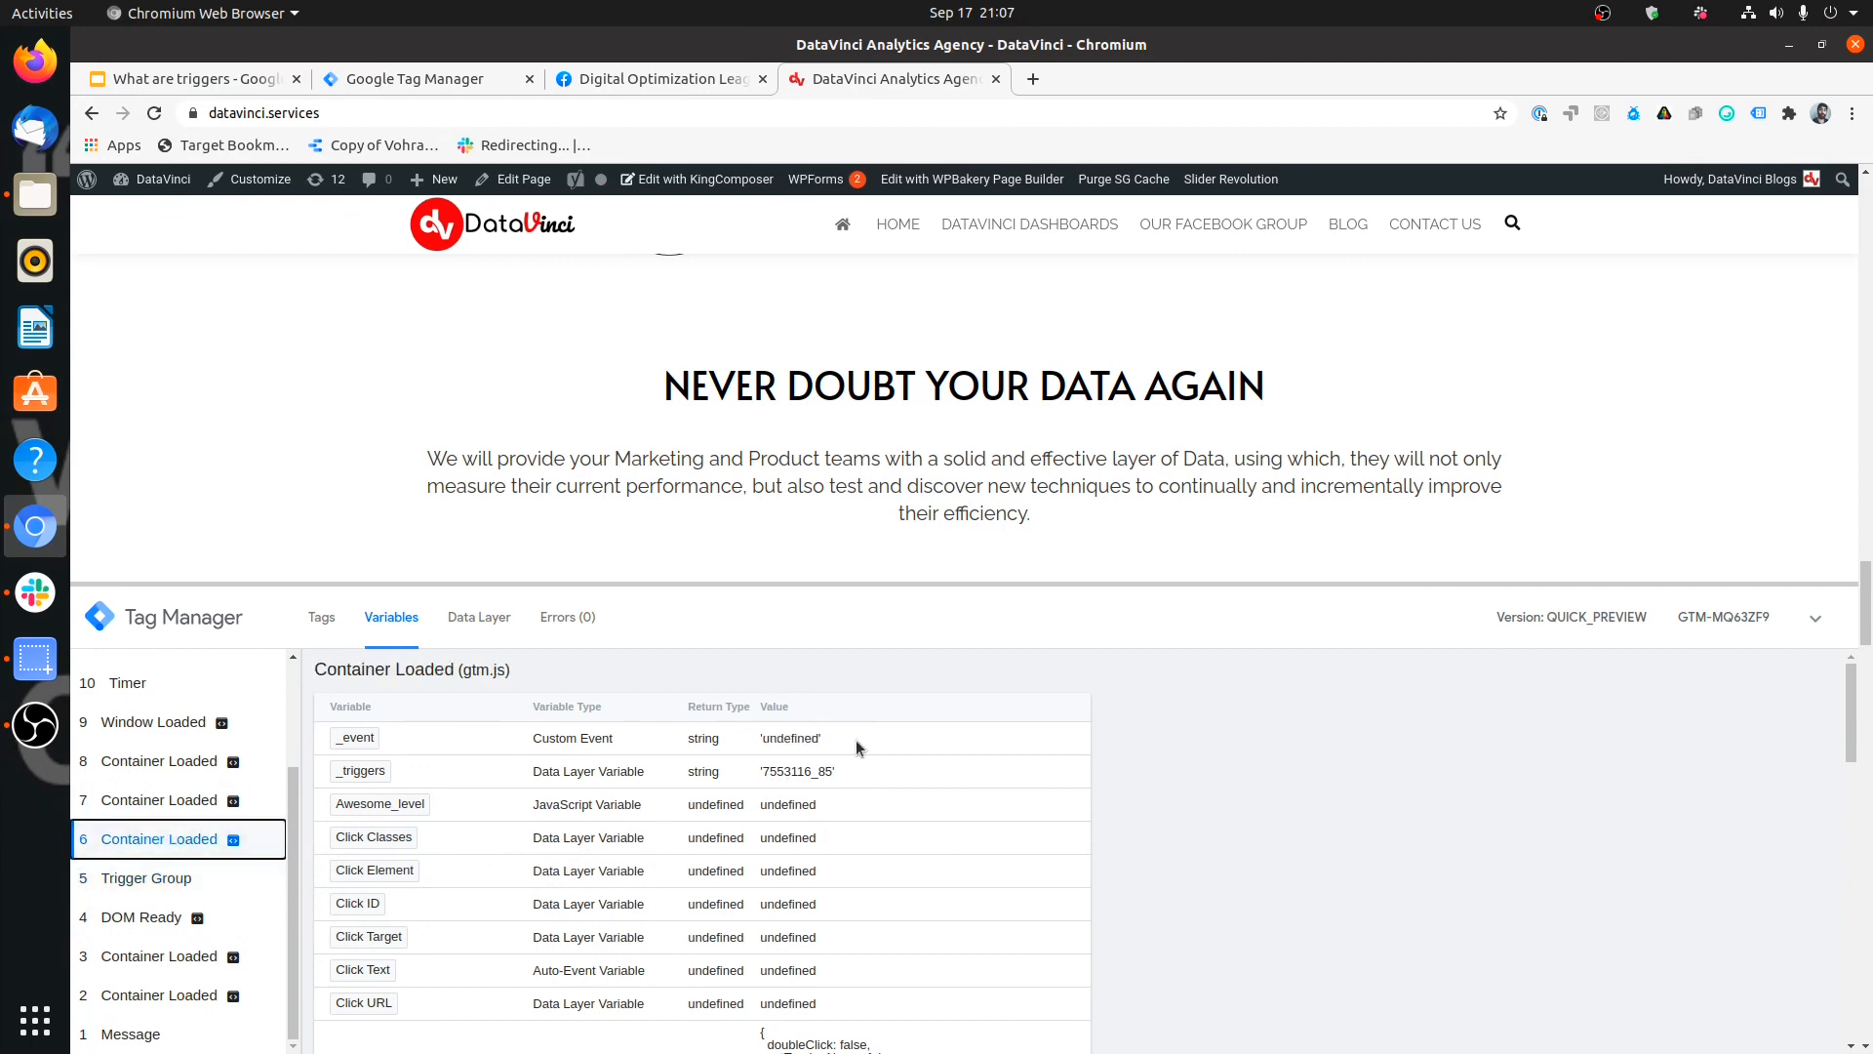
Step: Examine the sixth event's variable values, from the event and click variables to Page URL, Session ID and UA Settings
scroll(741, 863, "up", 2)
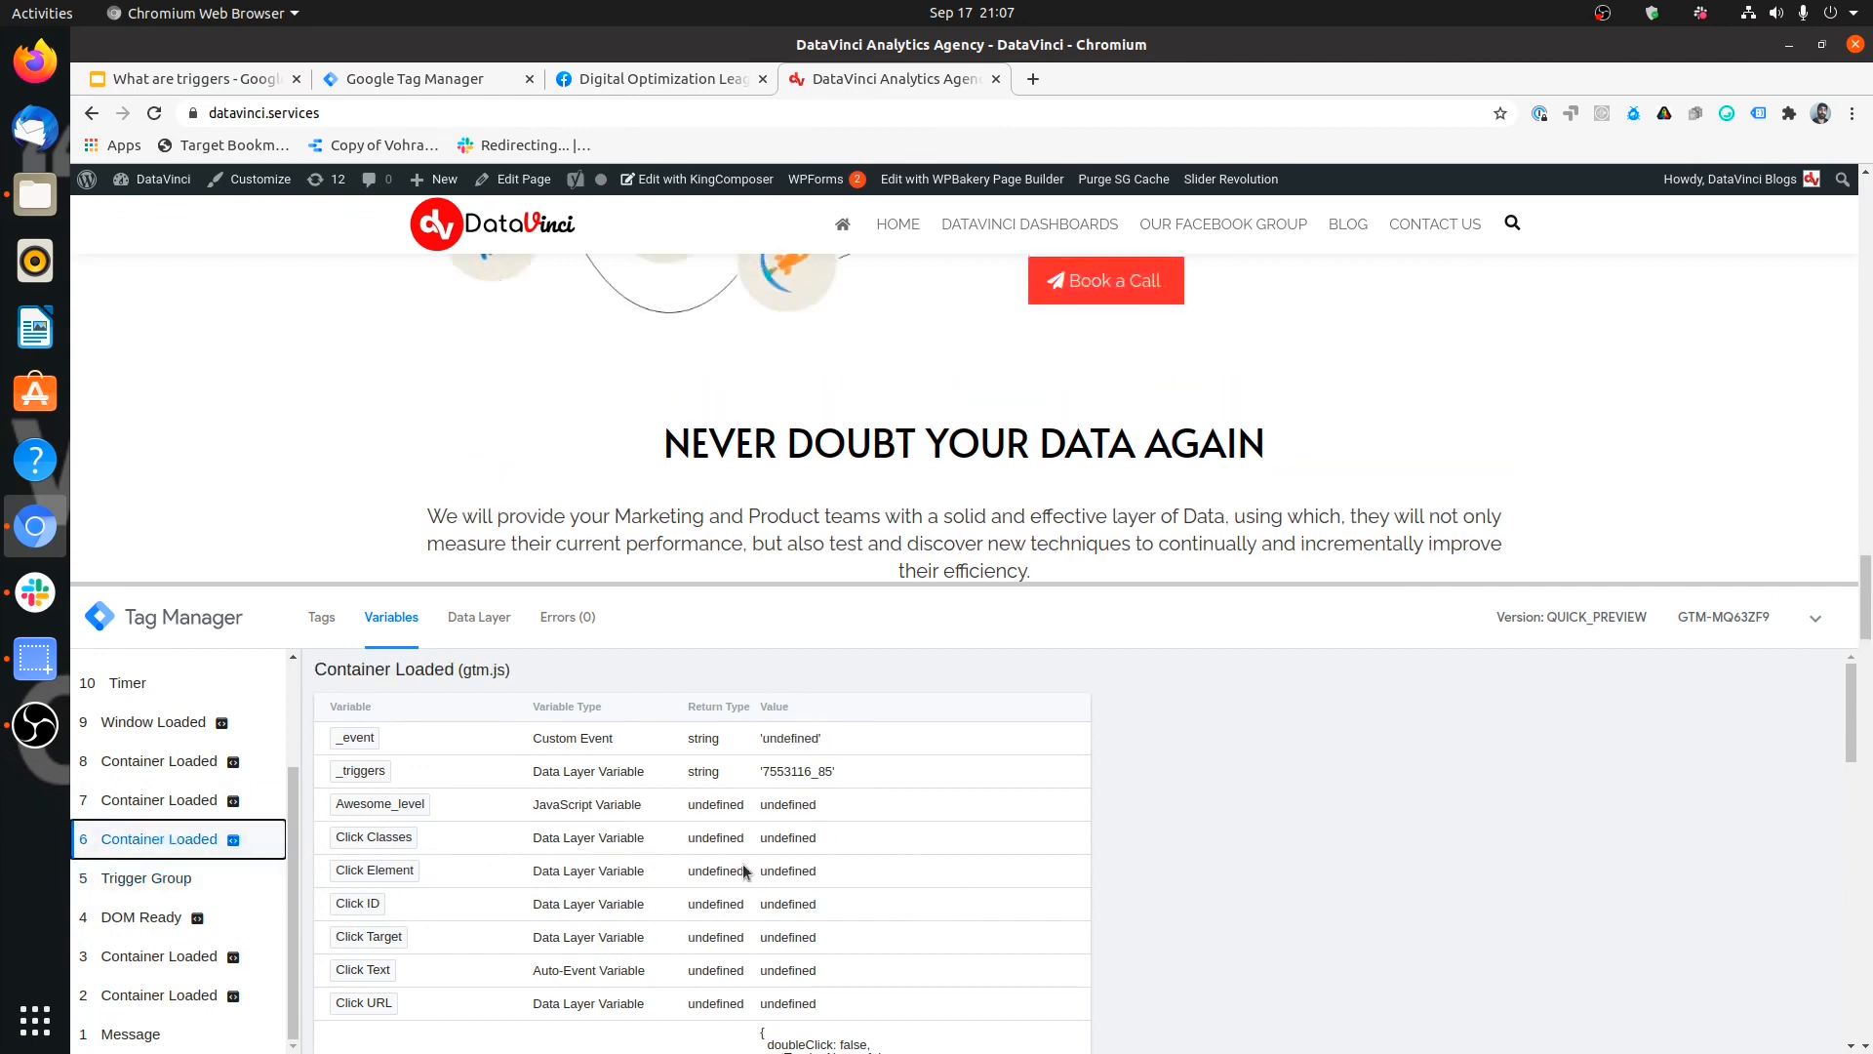
scroll(741, 863, "down", 5)
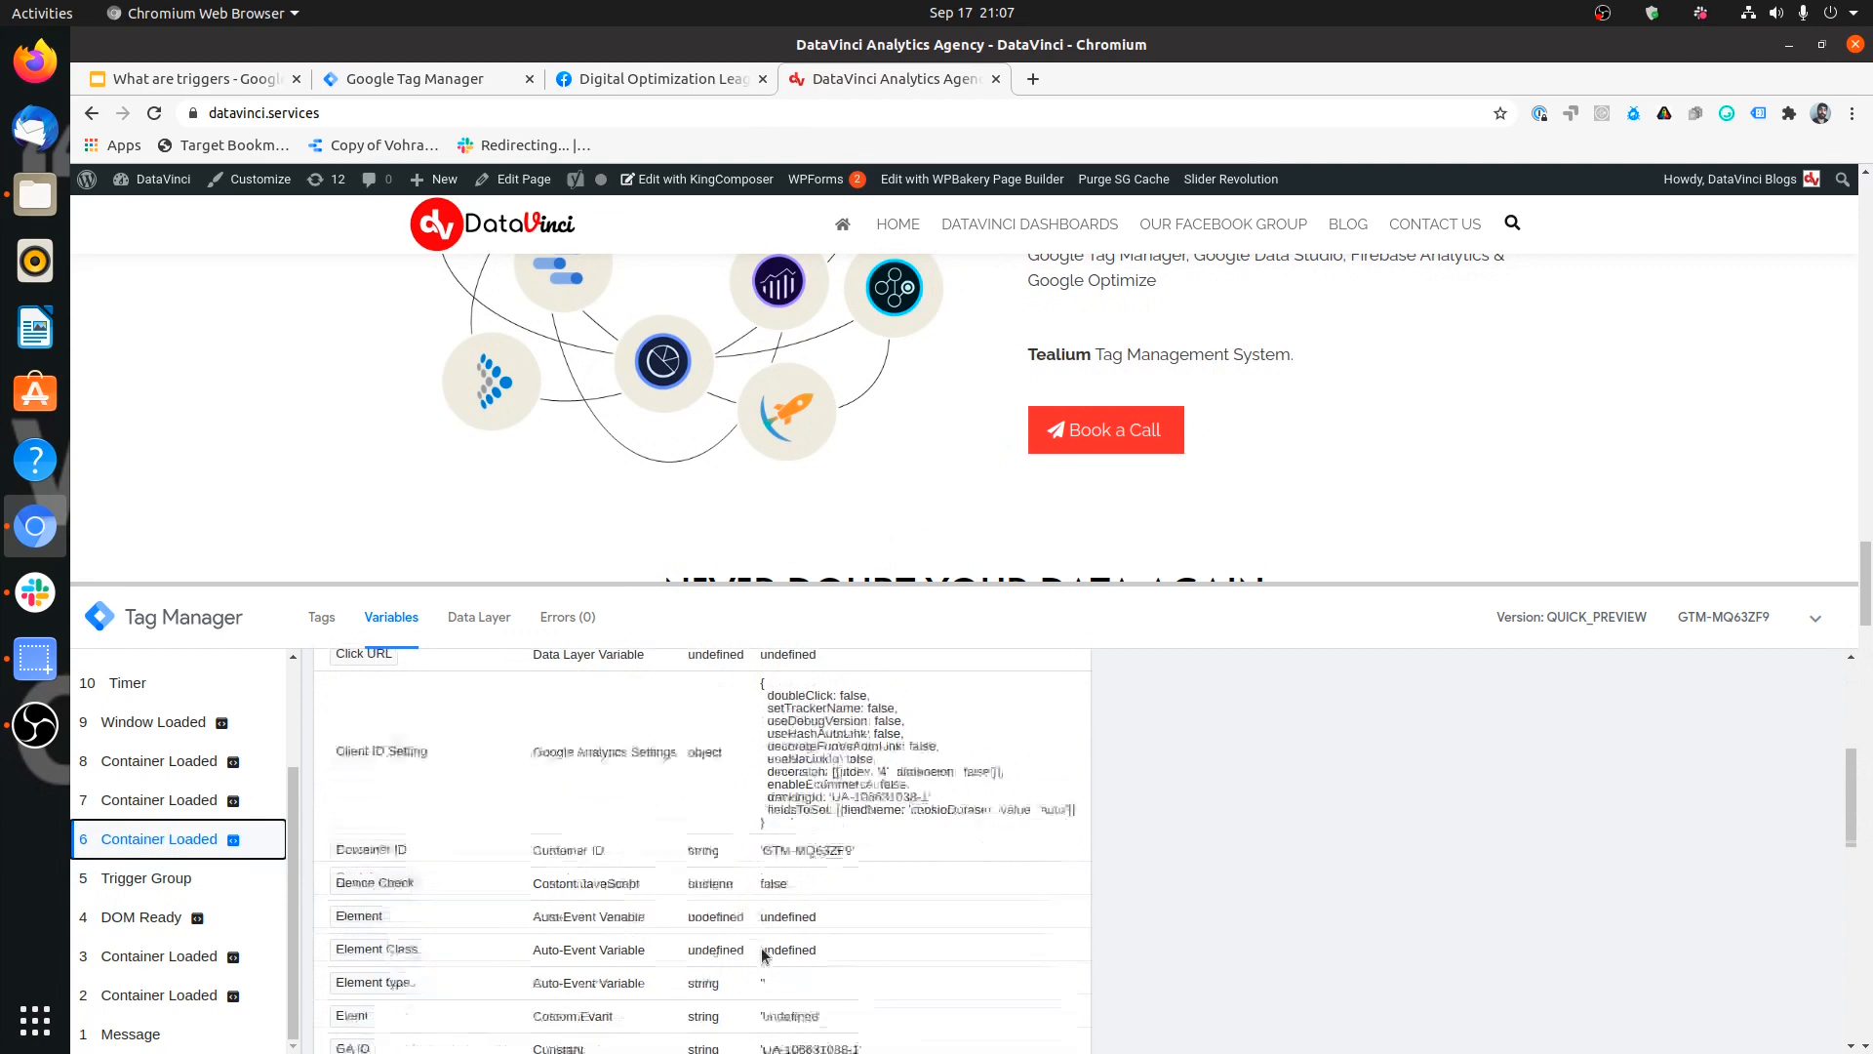
scroll(196, 858, "up", 3)
scroll(728, 887, "up", 5)
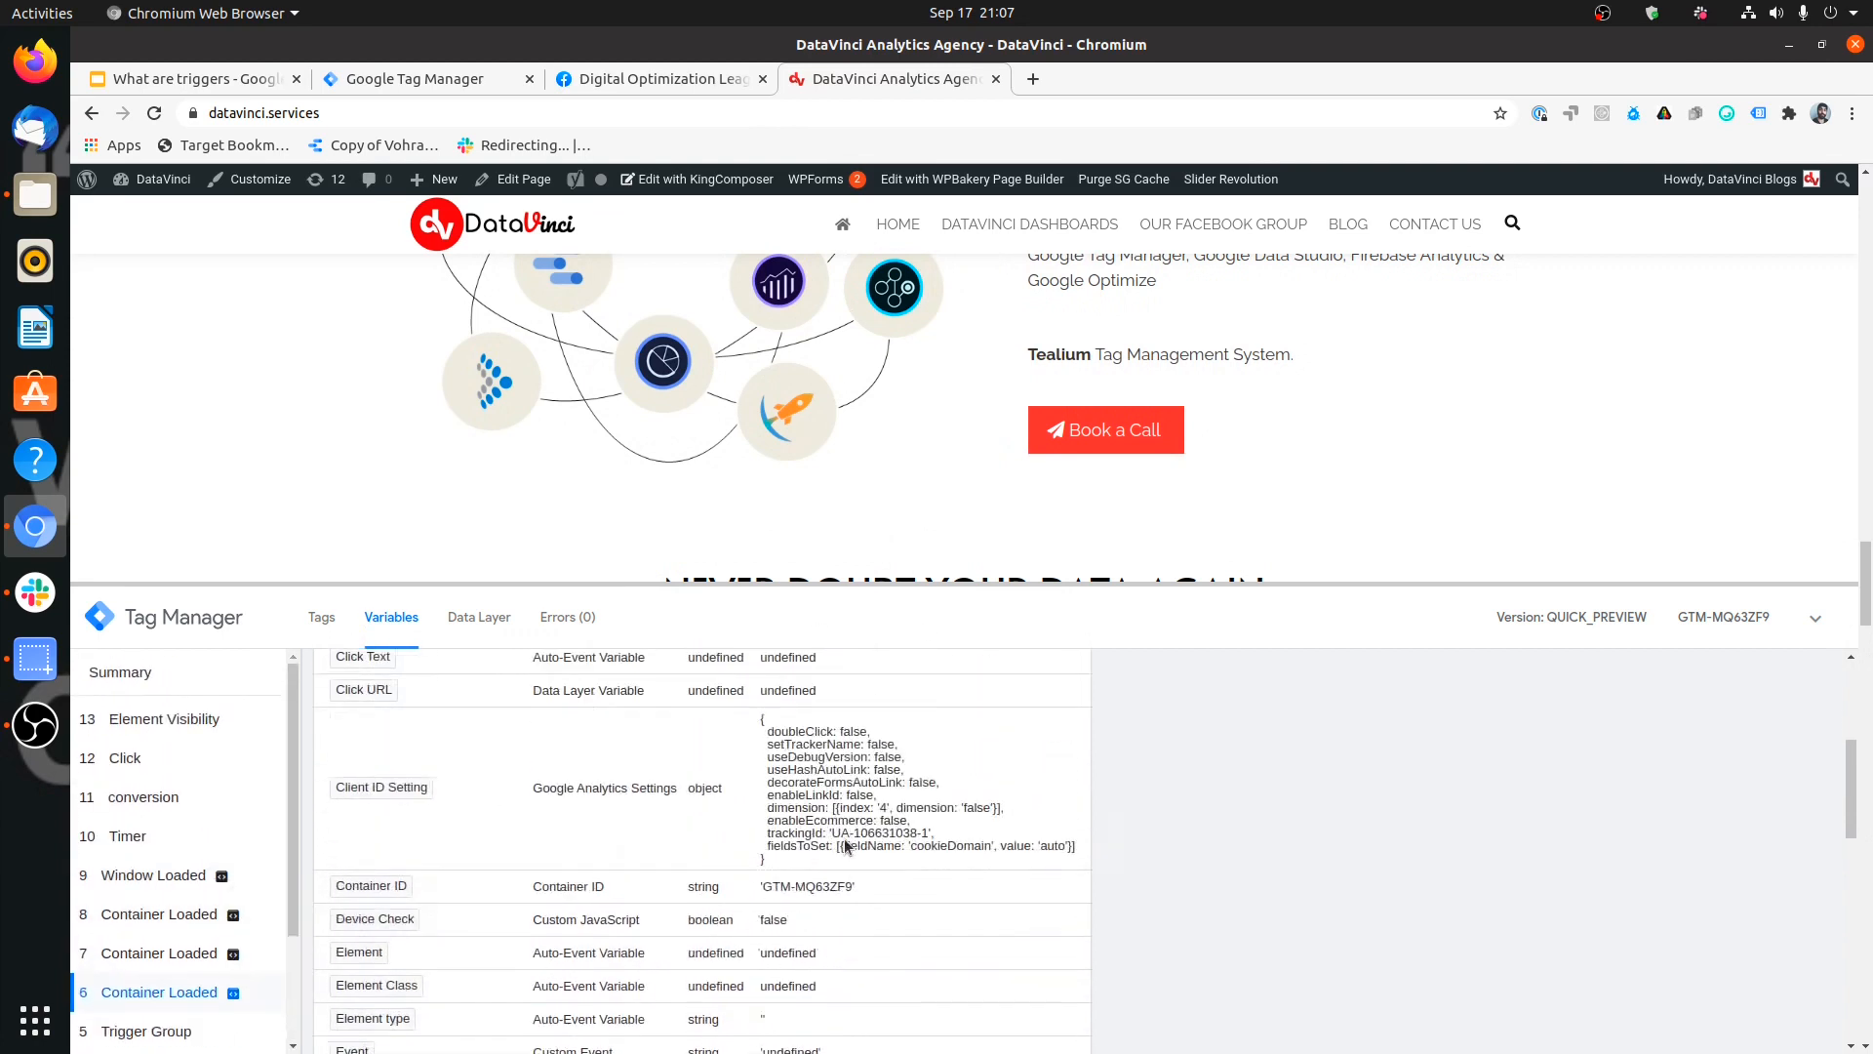
scroll(815, 878, "up", 2)
scroll(802, 812, "down", 8)
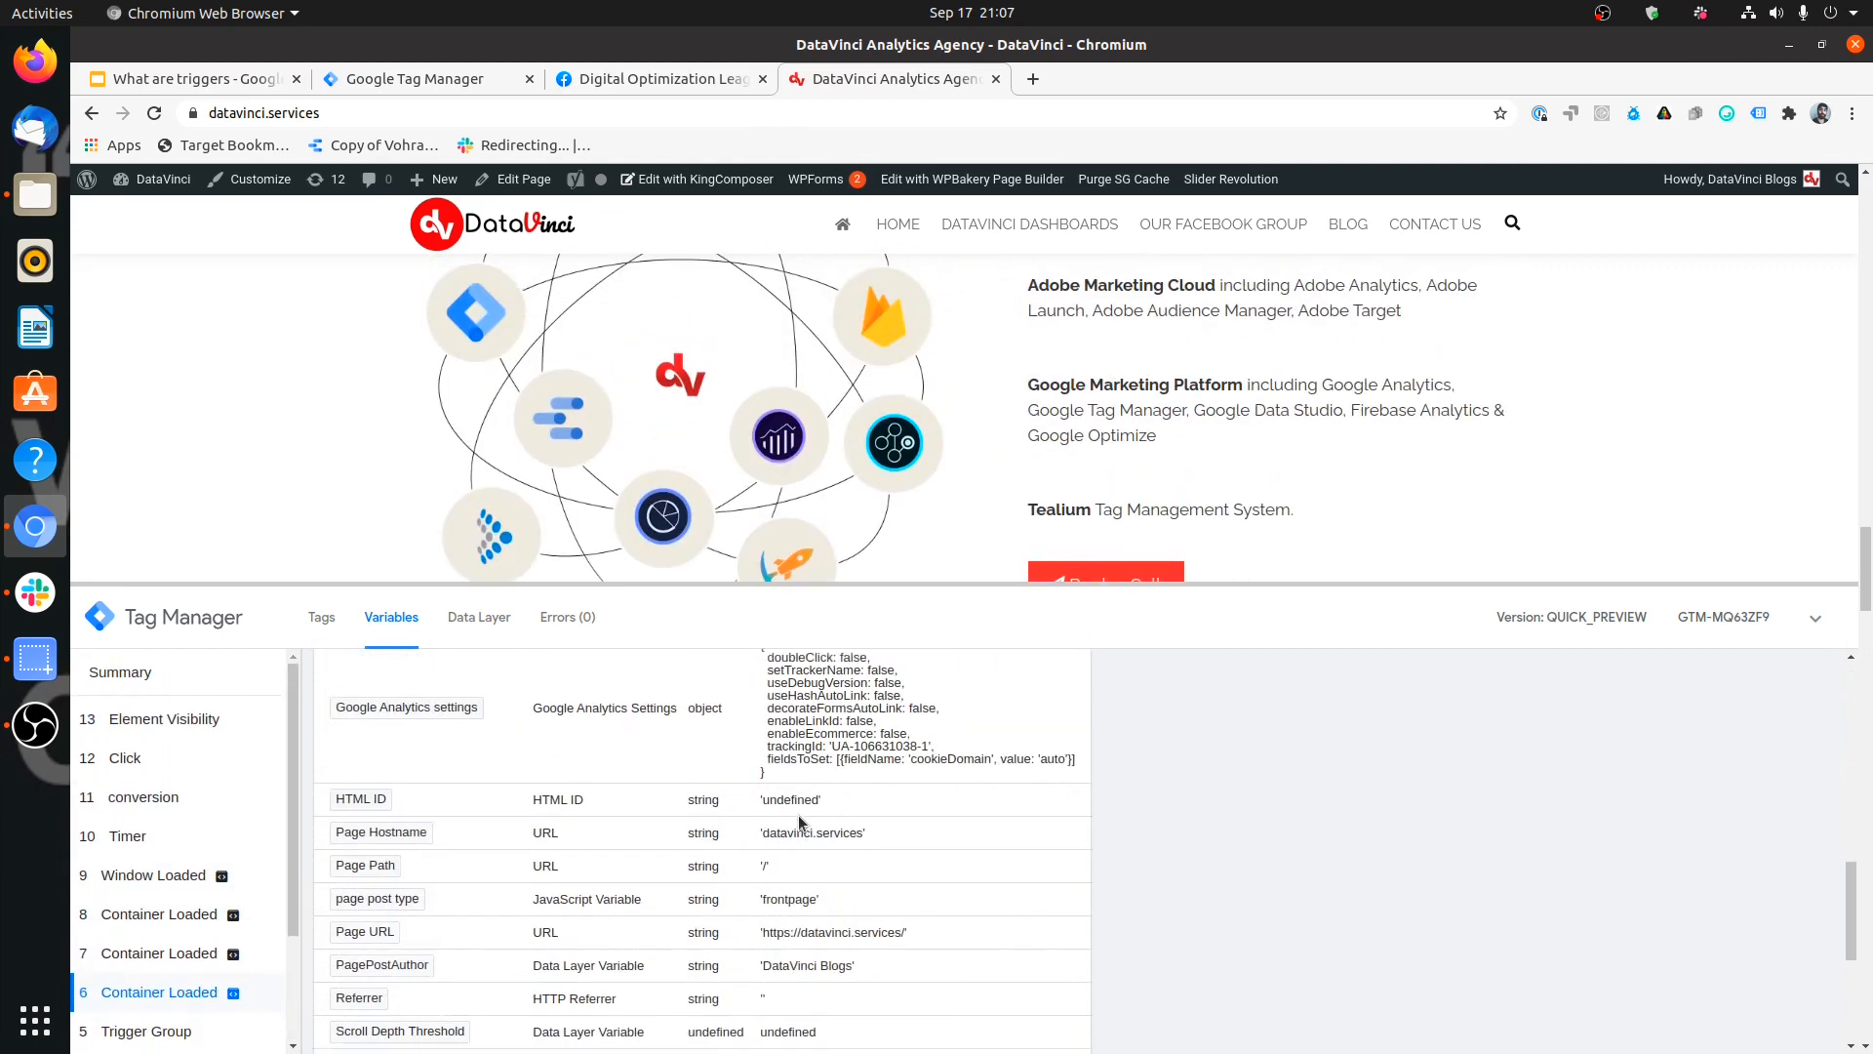
scroll(771, 831, "down", 1)
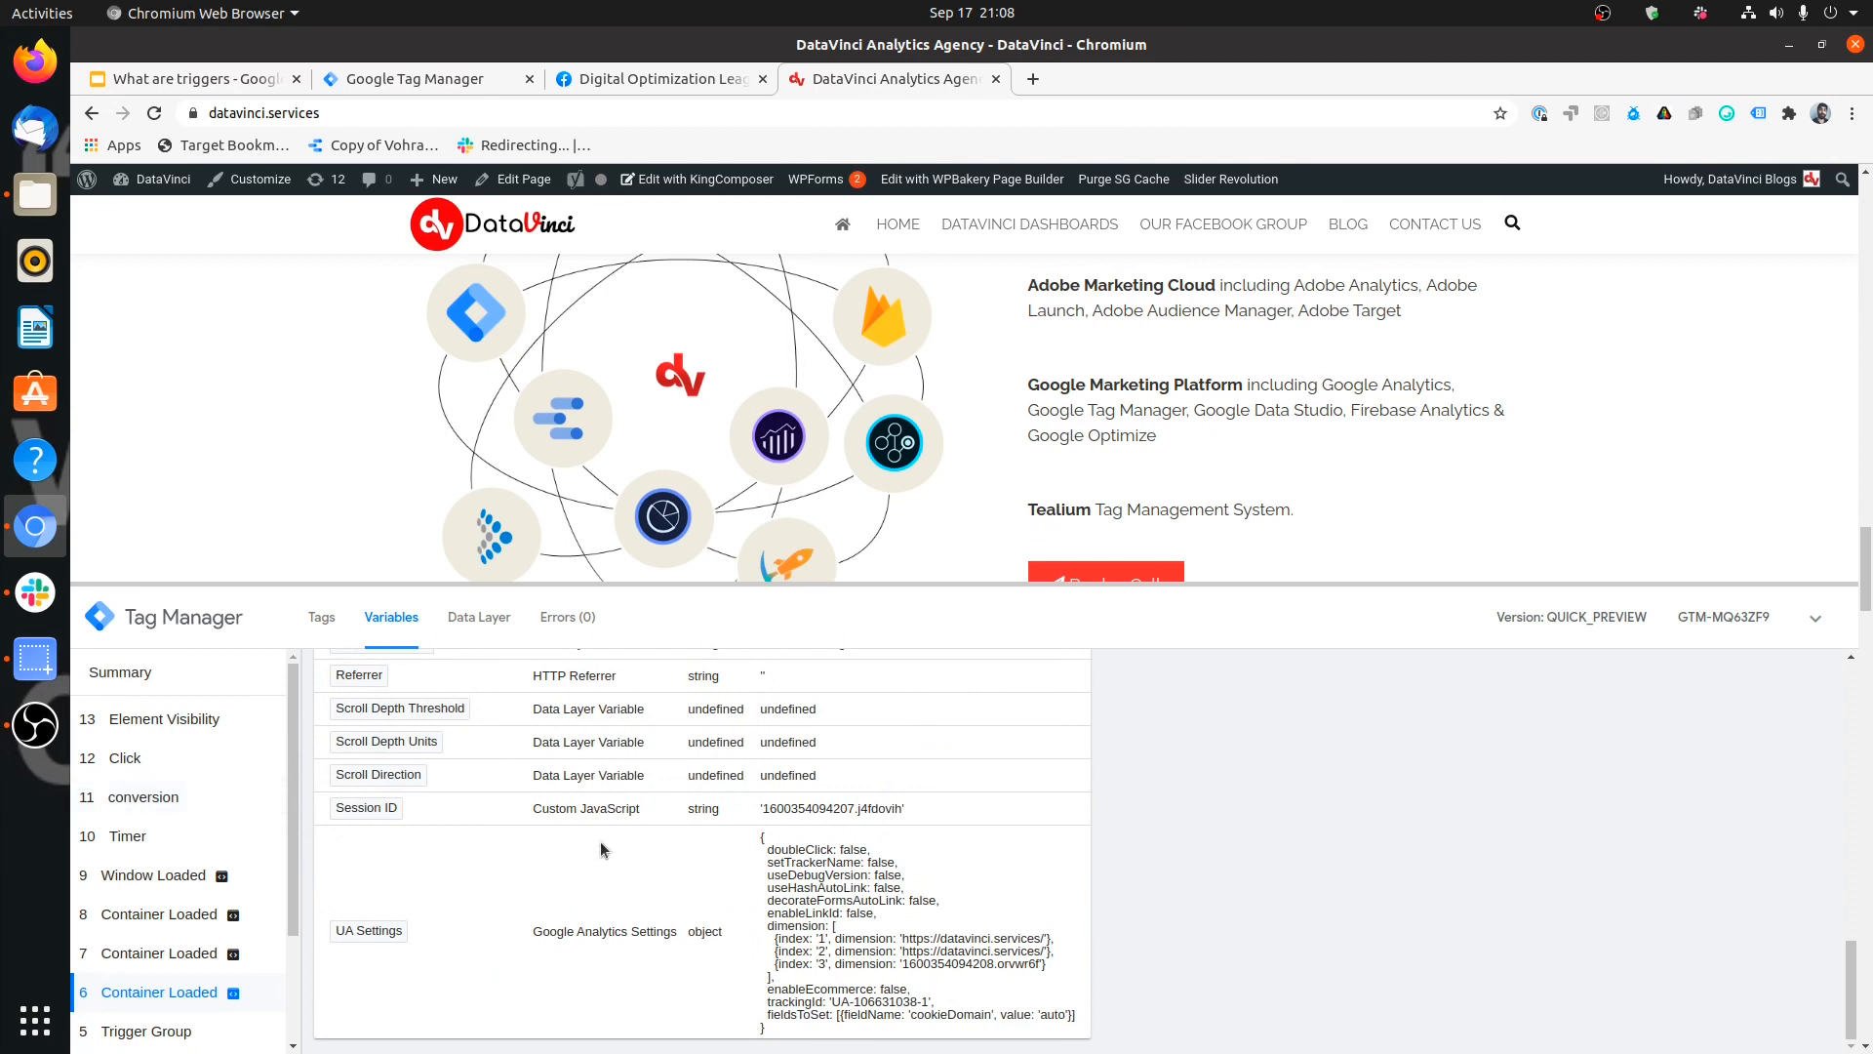
scroll(644, 876, "up", 2)
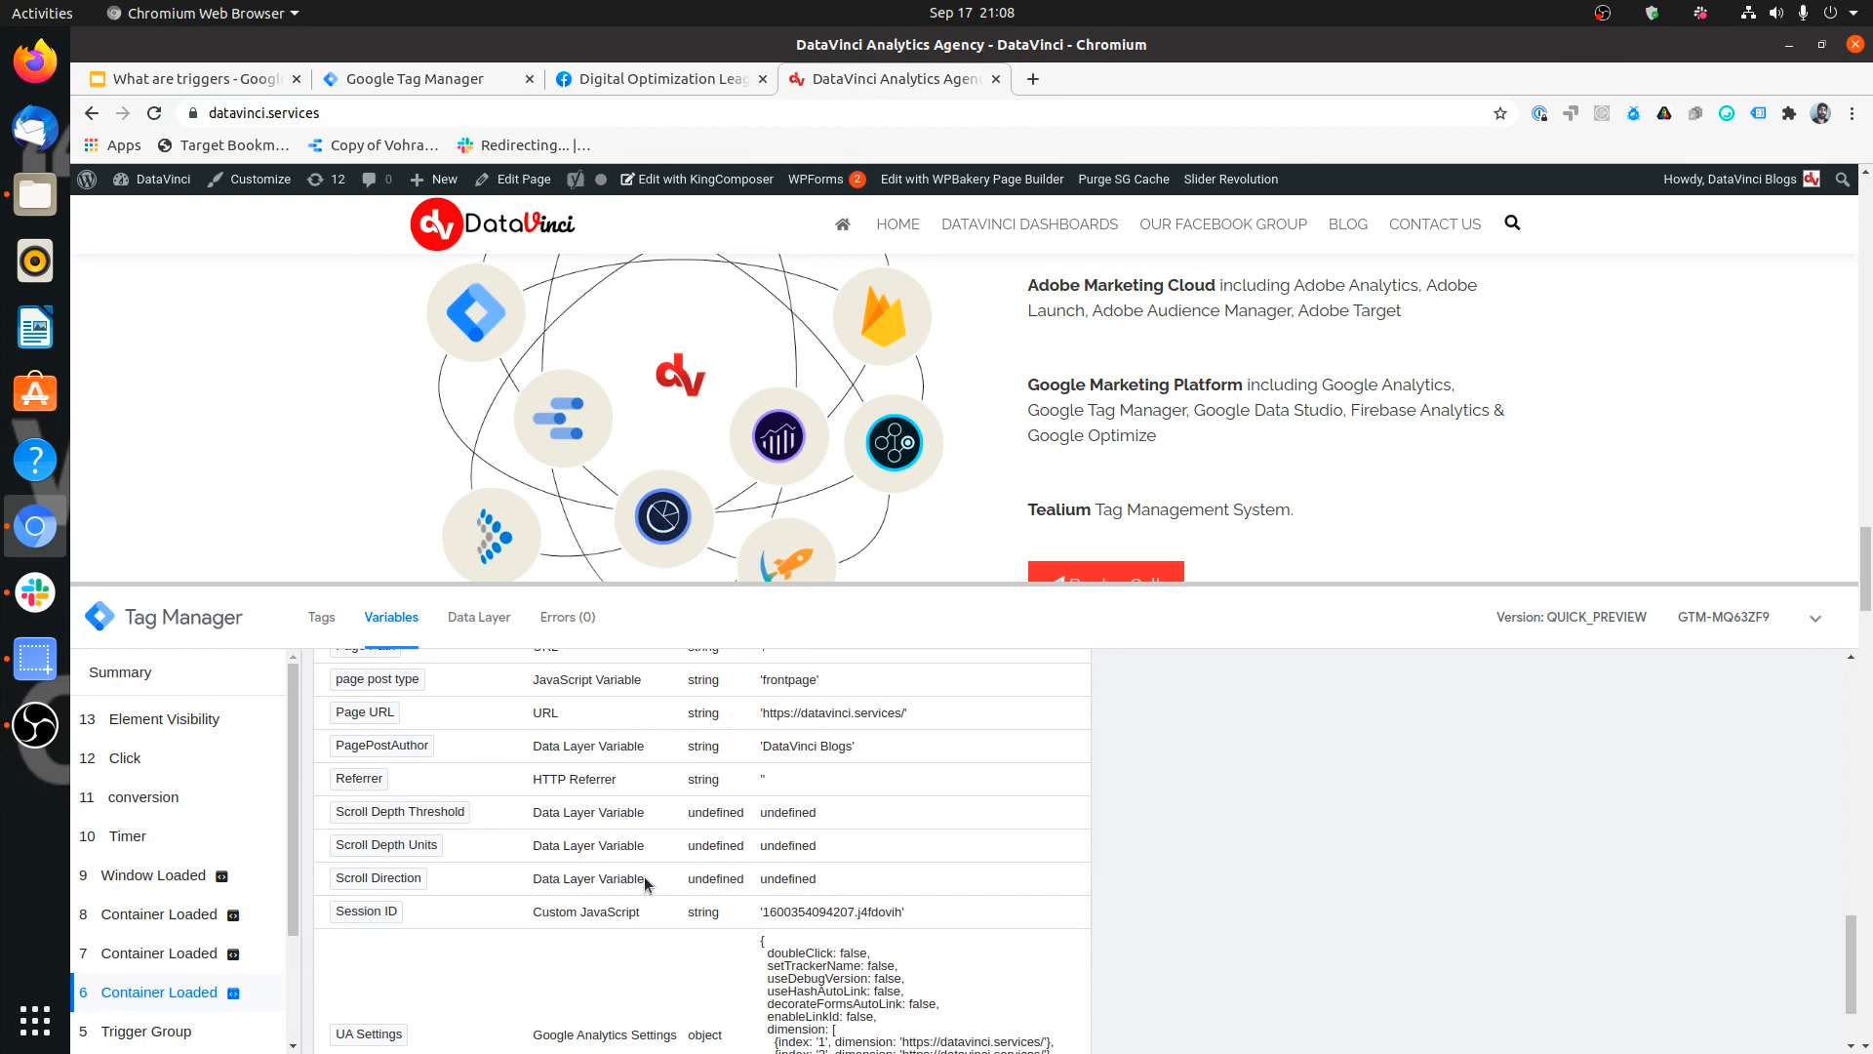
scroll(644, 876, "up", 4)
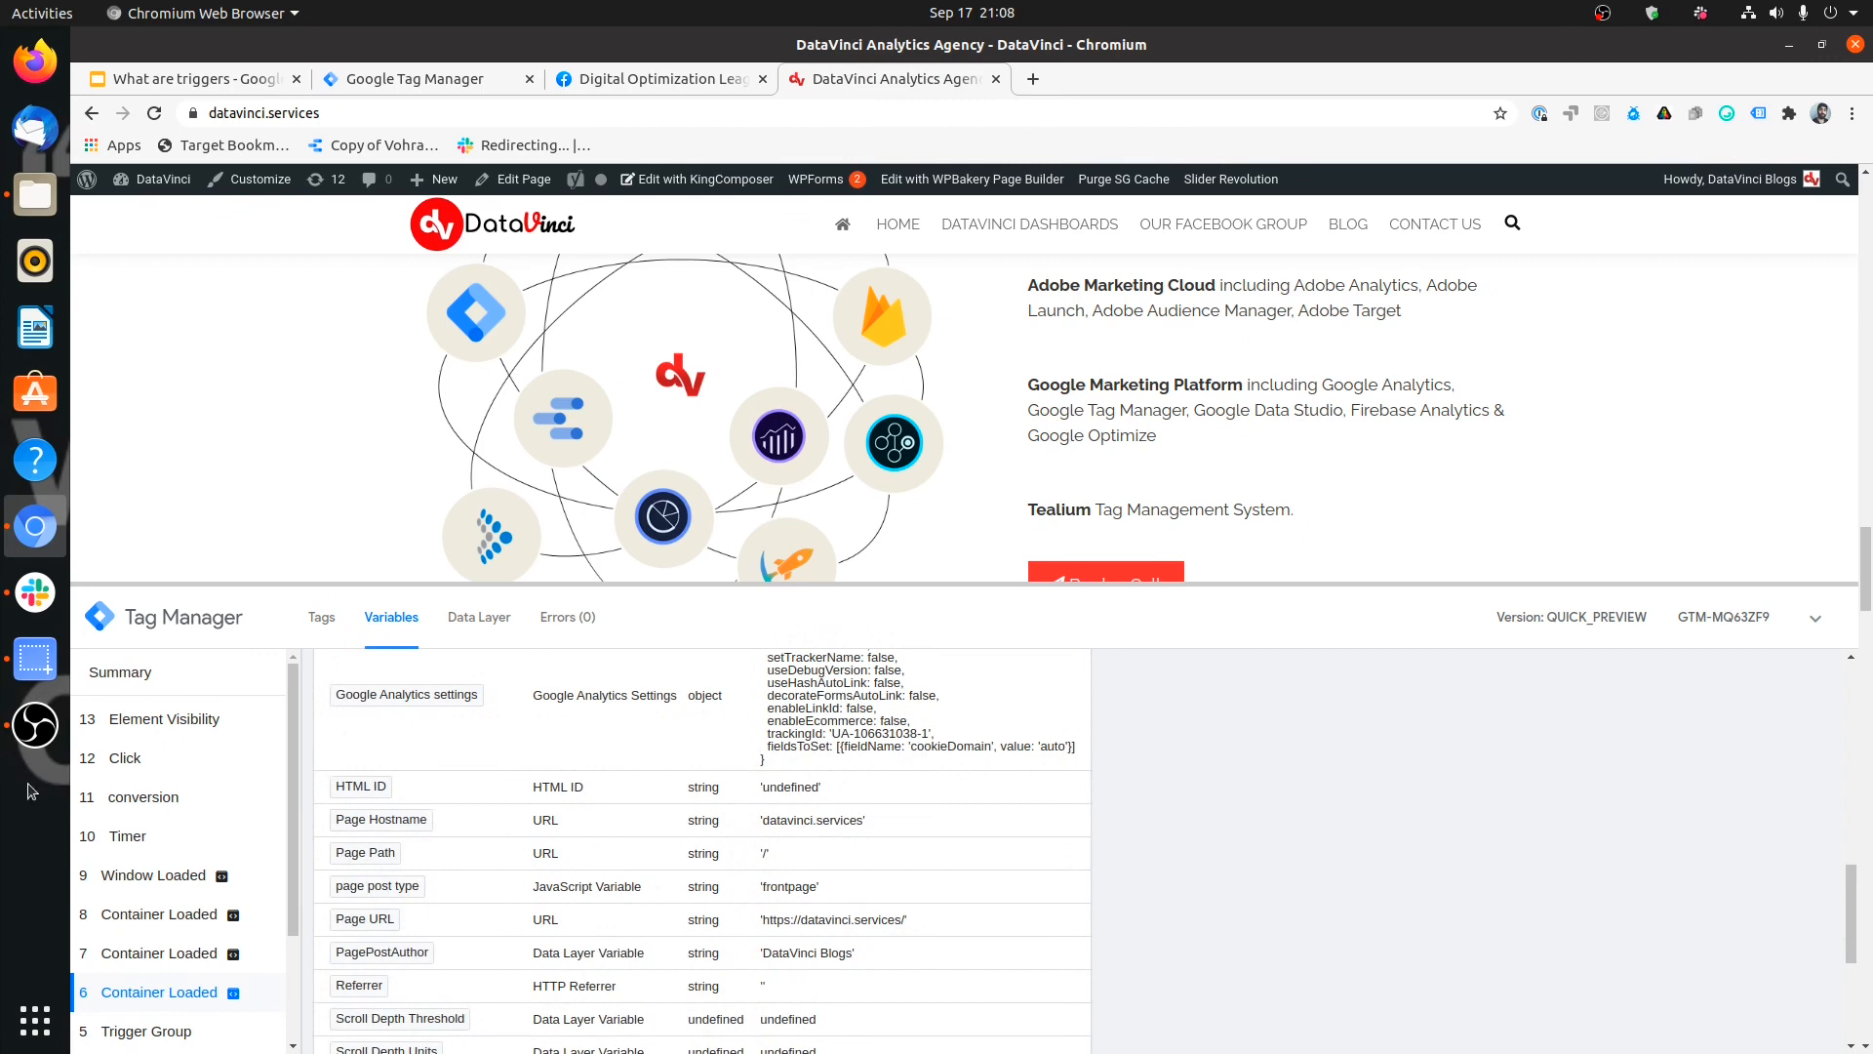
scroll(534, 852, "down", 3)
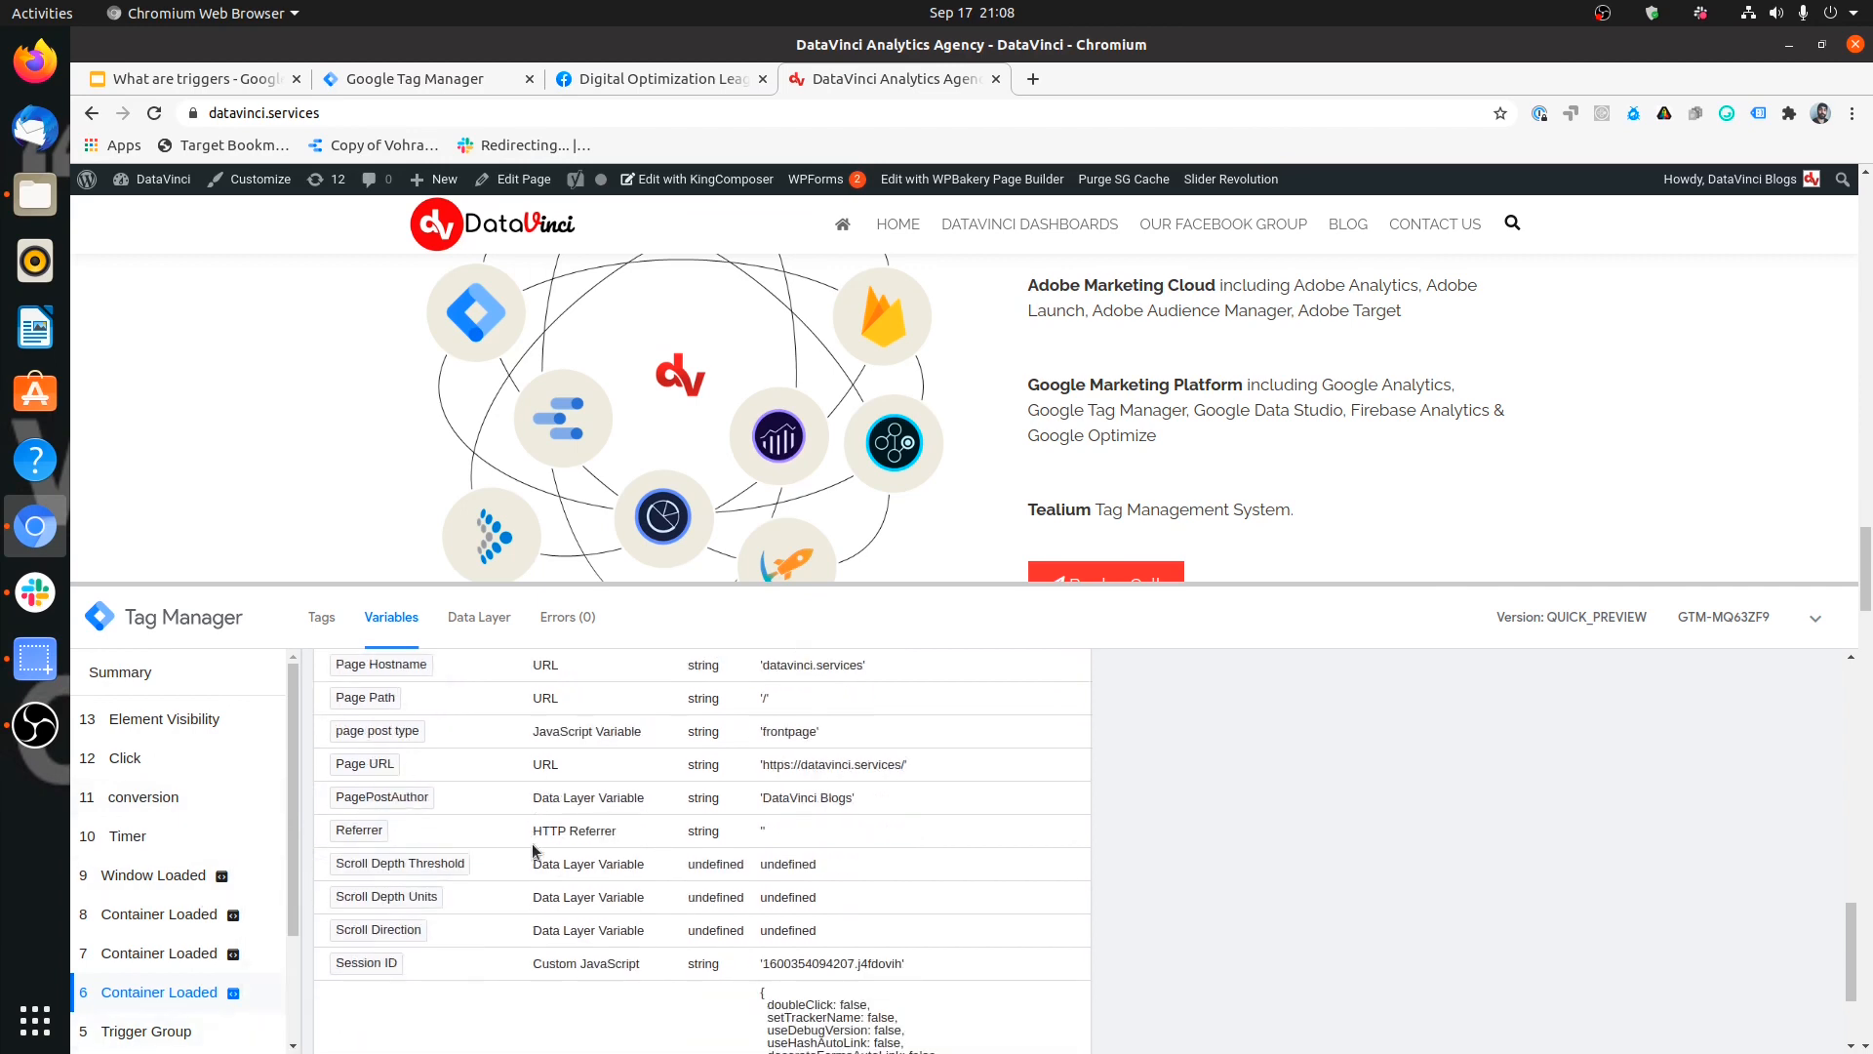